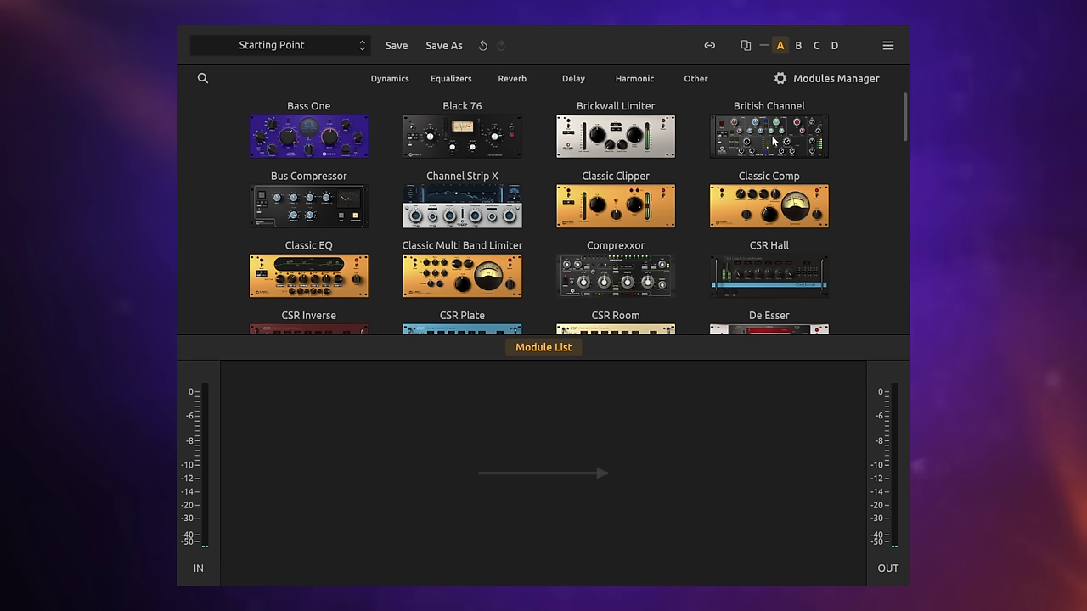
Step: Add the British Channel module to the chain, followed by De Esser
left_click_drag(773, 140, 533, 460)
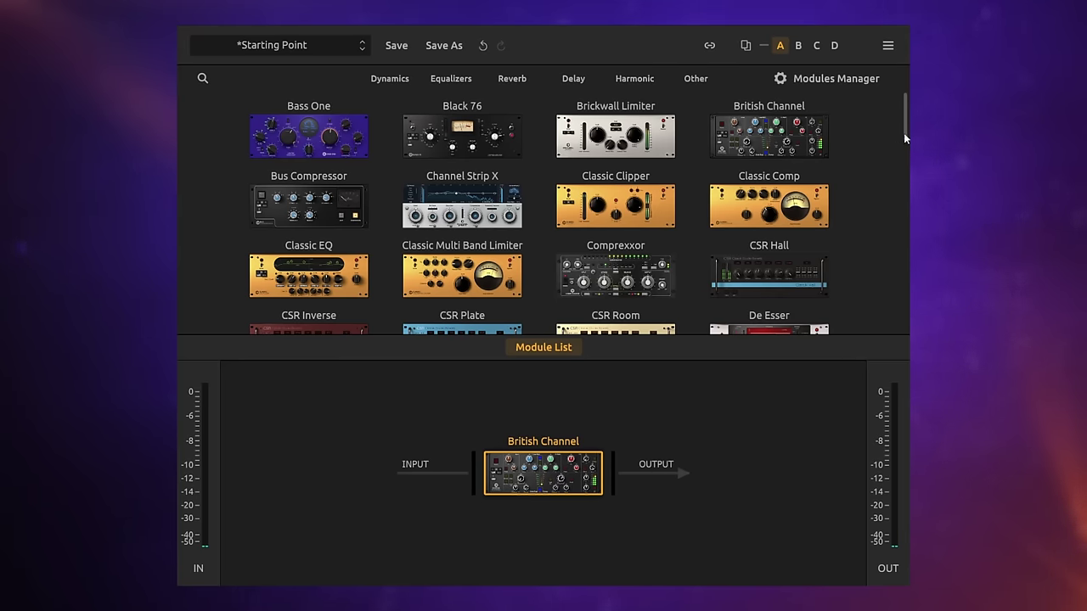
left_click_drag(905, 132, 905, 158)
left_click_drag(766, 230, 626, 484)
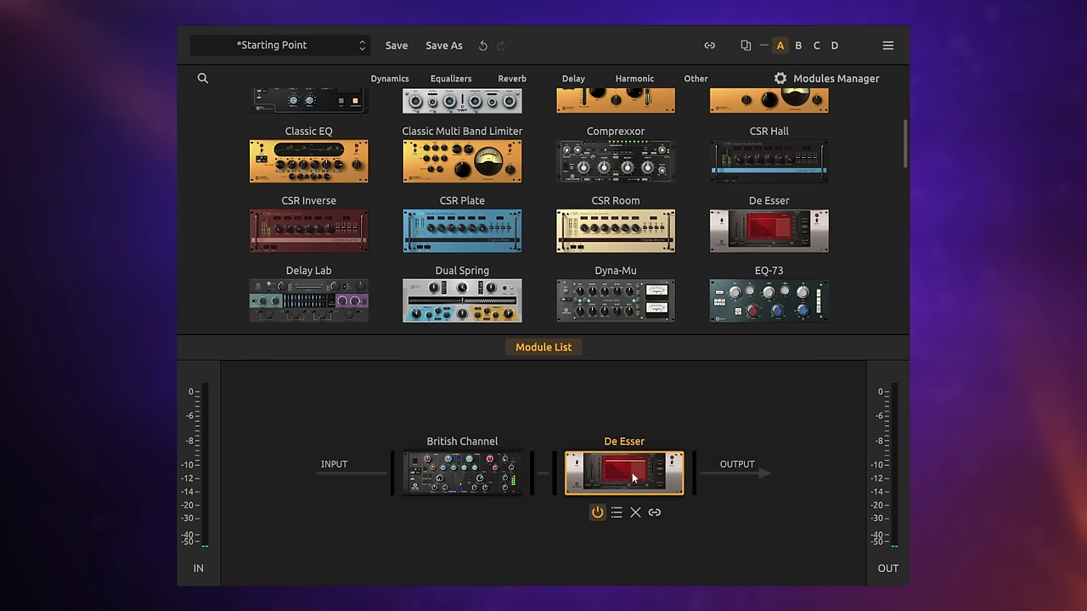
Step: Filter the browser to Reverb modules and place CSR Hall after De Esser
scroll(520, 157, "up", 3)
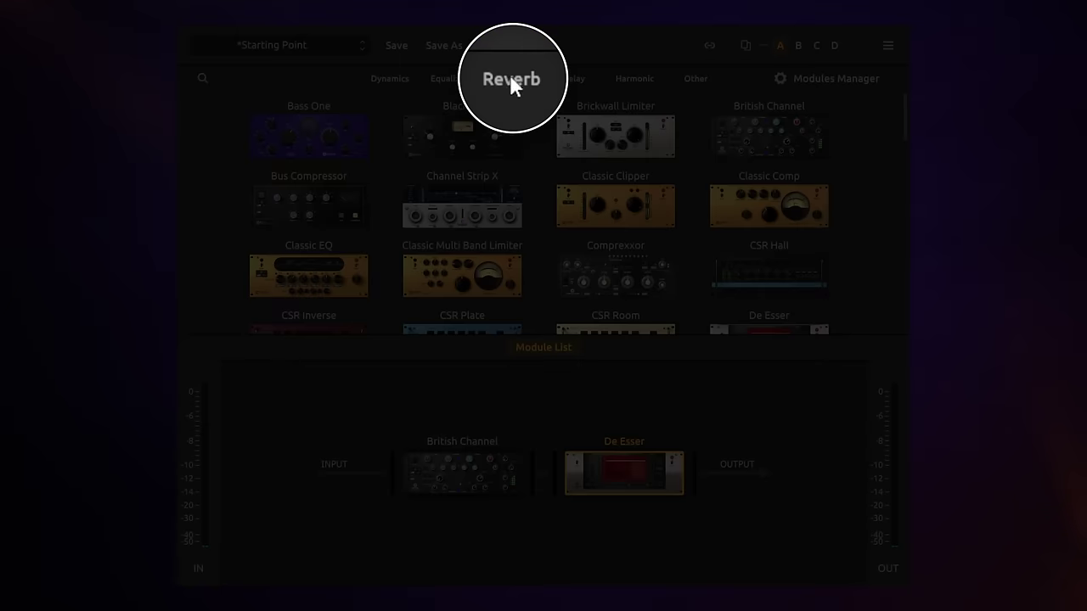
left_click(511, 78)
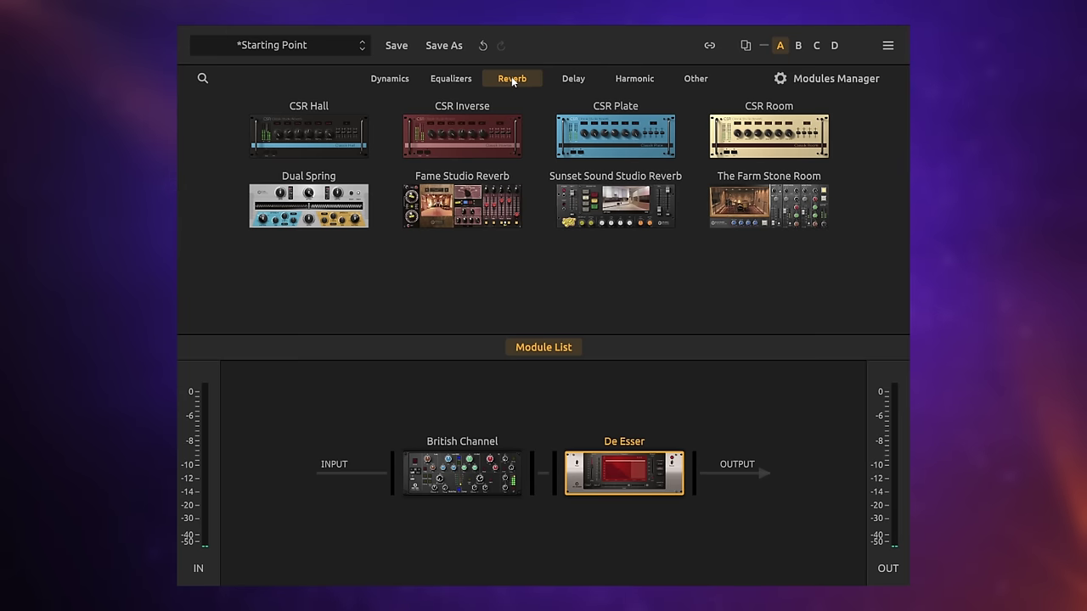
left_click_drag(315, 134, 721, 467)
mouse_move(721, 456)
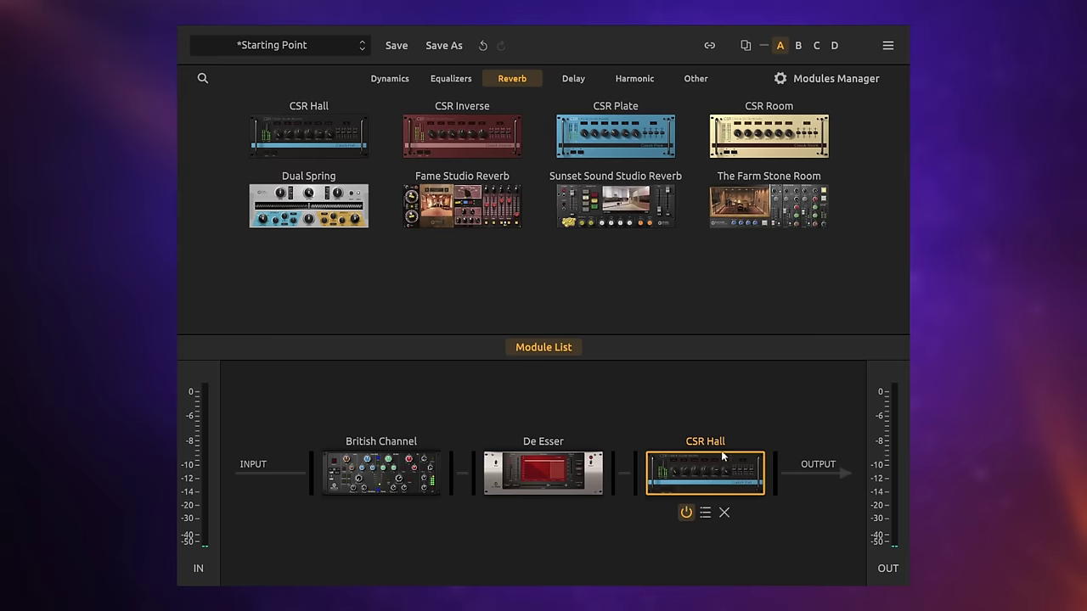
Step: Close the browser, show British Channel's controls, then swap CSR Hall and De Esser and restore the order
left_click(547, 347)
left_click(535, 475)
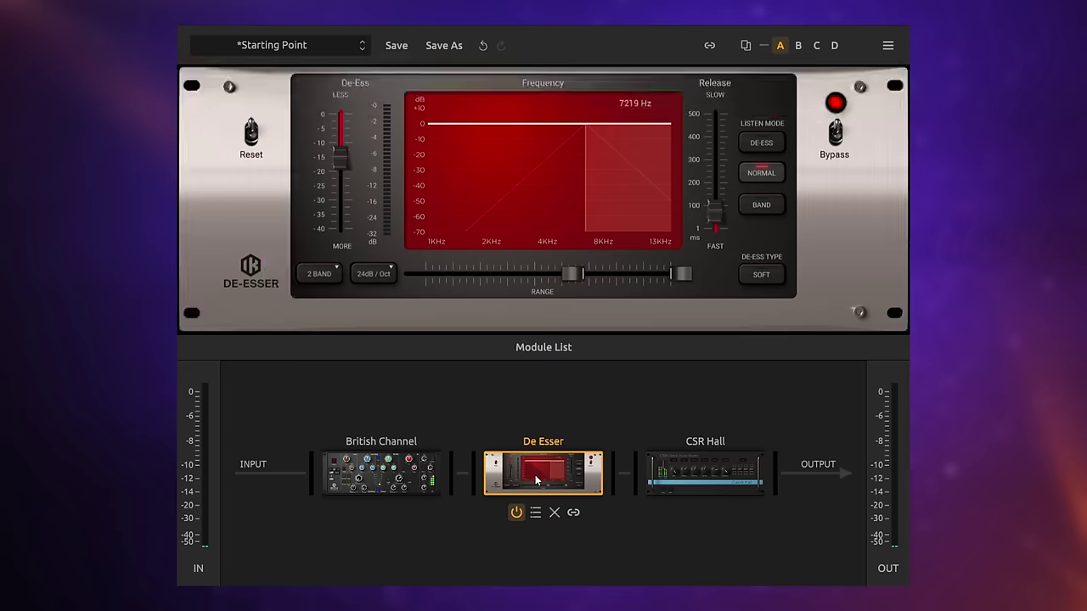
left_click(384, 472)
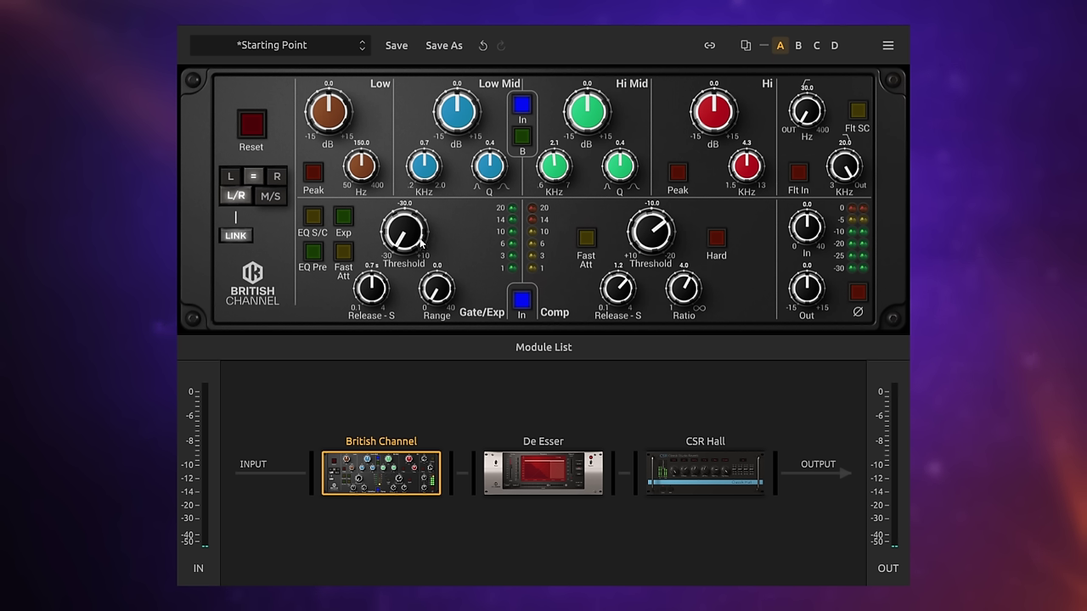
scroll(410, 241, "up", 5)
scroll(425, 166, "up", 1)
scroll(458, 110, "up", 2)
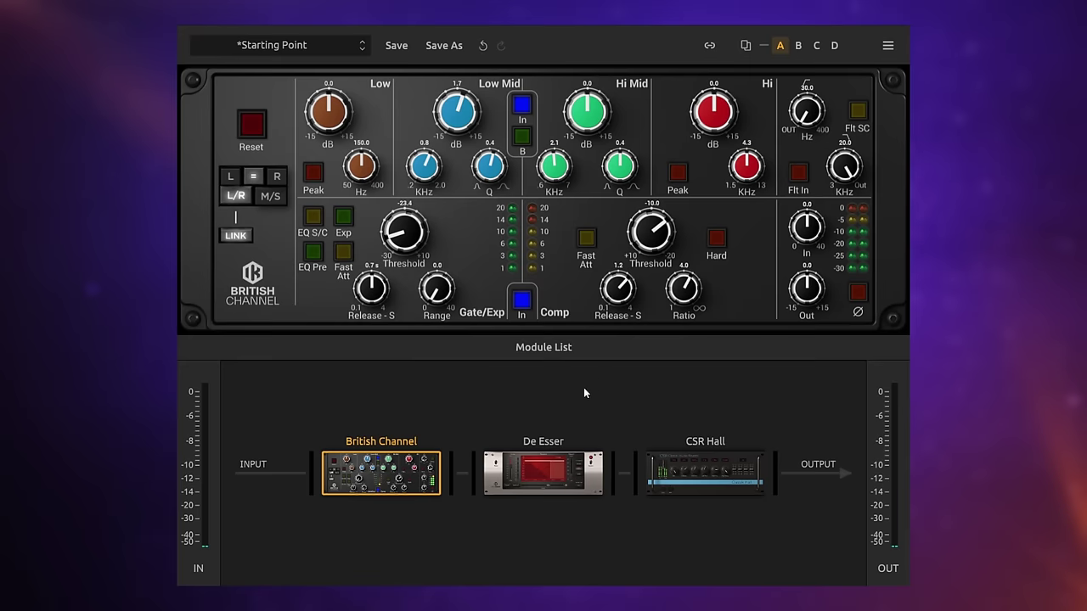
left_click_drag(686, 473, 532, 470)
left_click_drag(705, 473, 528, 470)
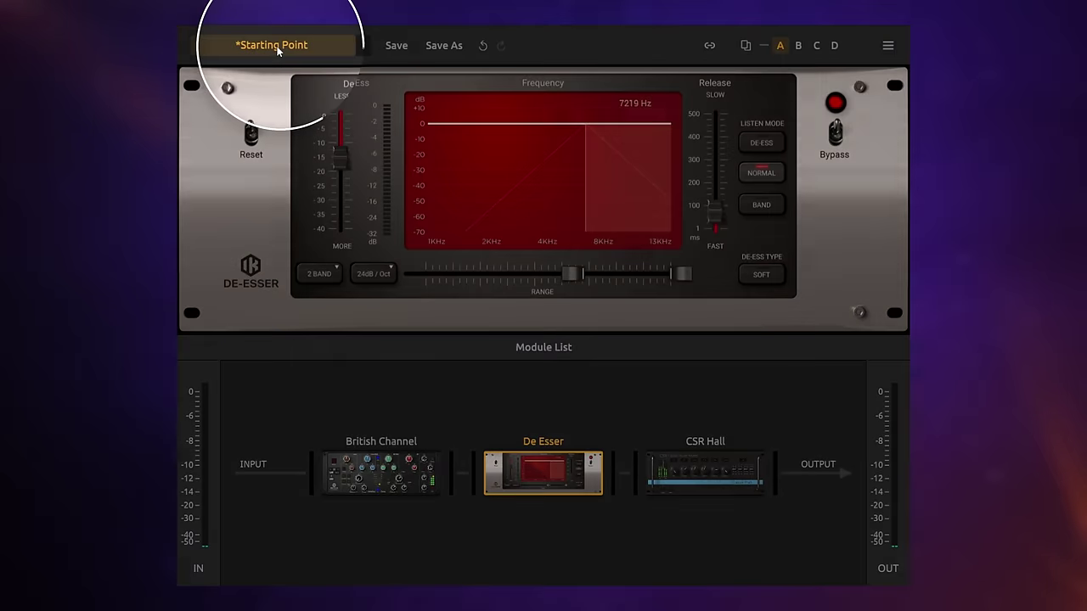
Step: Choose Vocal Basic from the Presets Browser, replacing the Starting Point chain
left_click(276, 45)
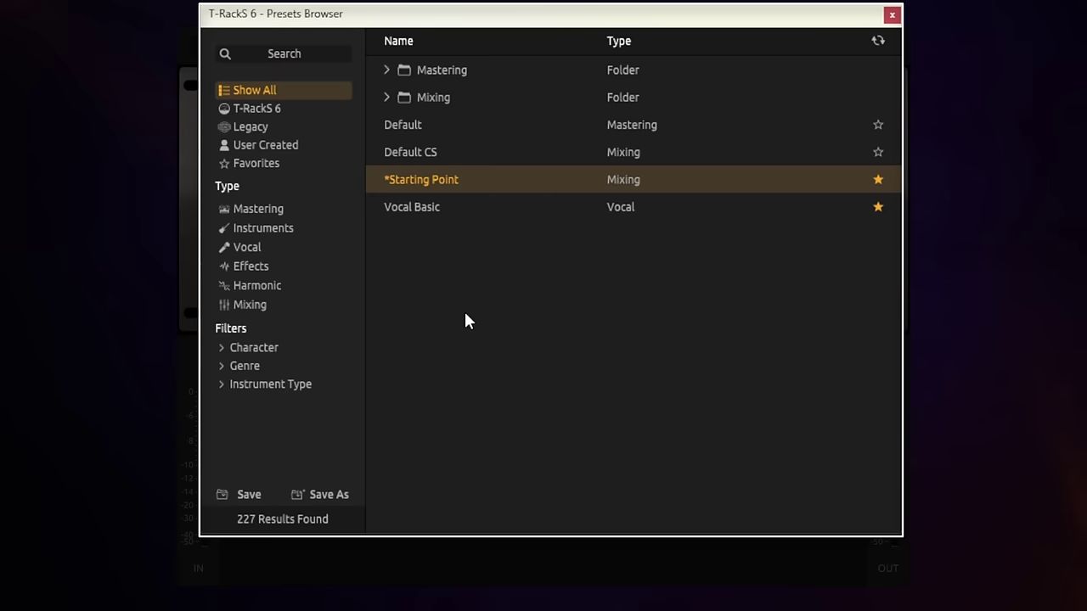
left_click(433, 207)
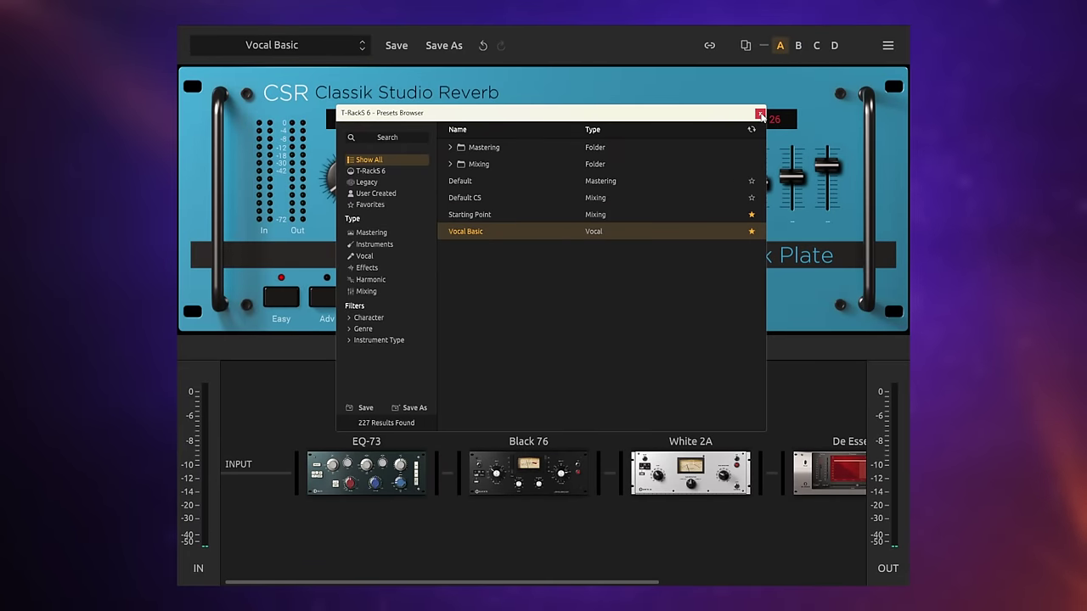
Step: Close the preset list and view the EQ-73, Black 76 and White 2A controls
left_click(760, 114)
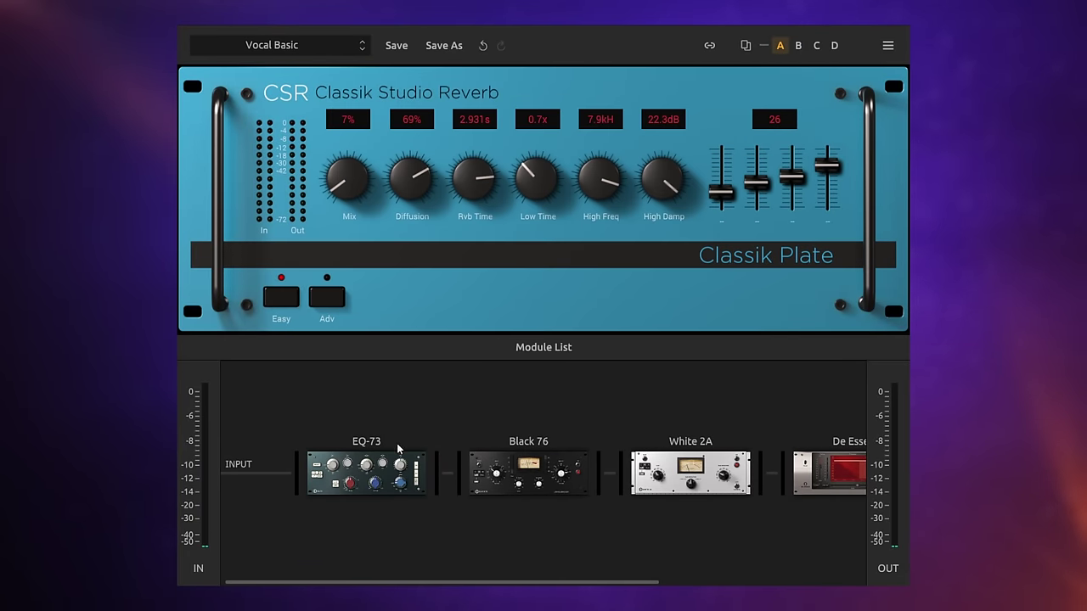
mouse_move(378, 474)
left_click(378, 474)
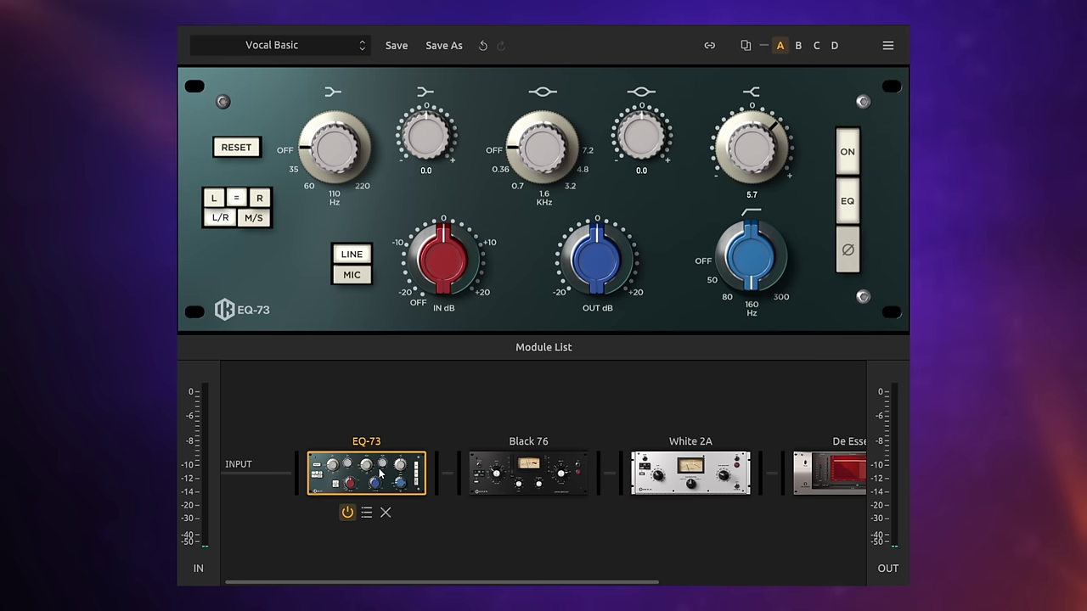
left_click(520, 474)
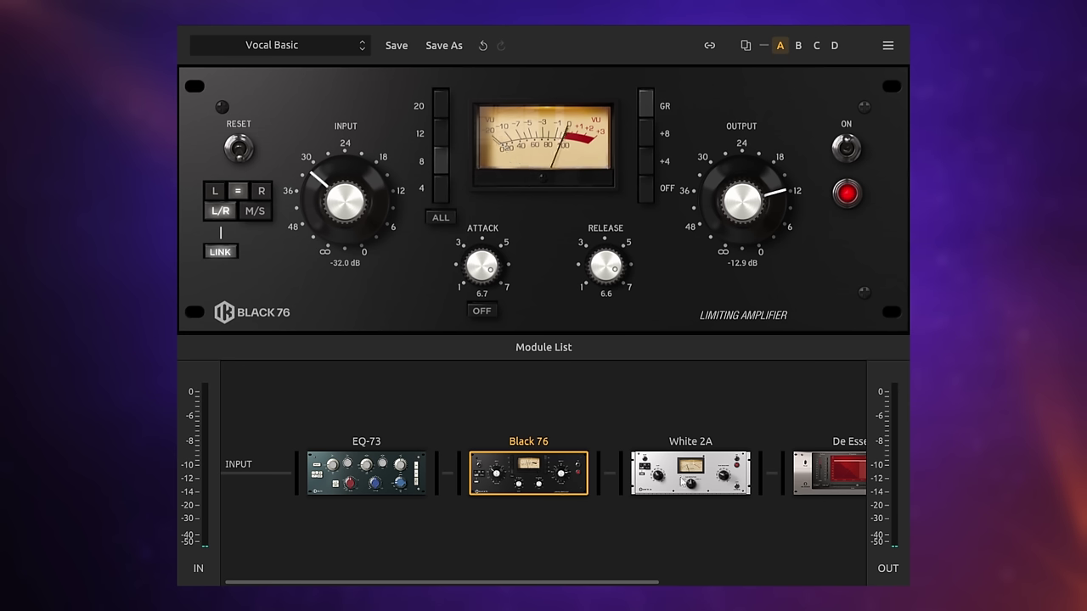
left_click(682, 481)
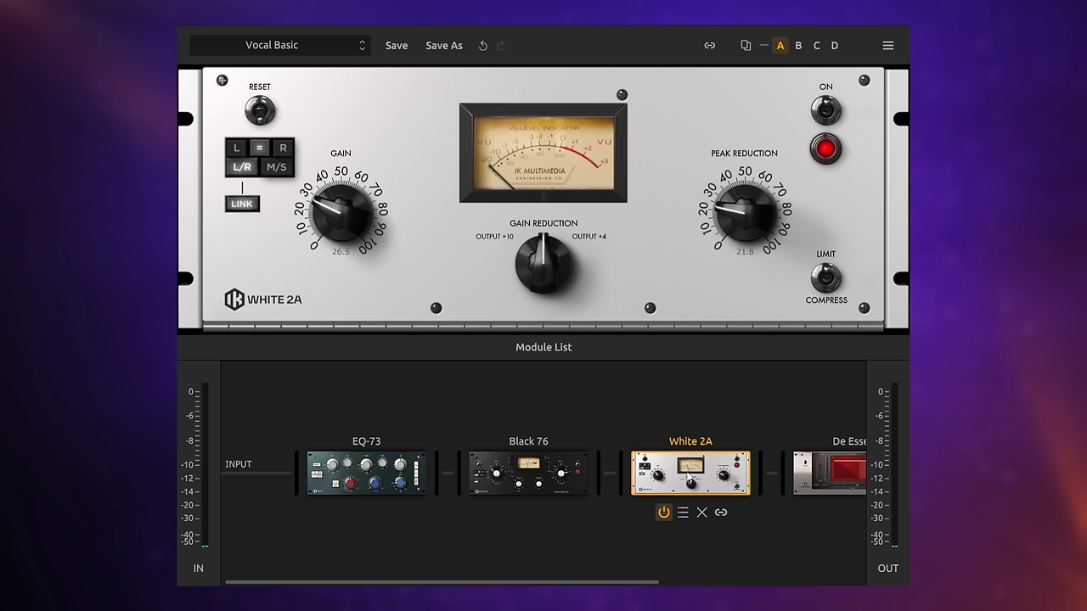
Step: Check De Esser, then scroll the chain and show CSR Plate's Classik Plate reverb settings
left_click(839, 477)
left_click_drag(639, 585, 811, 584)
left_click(751, 472)
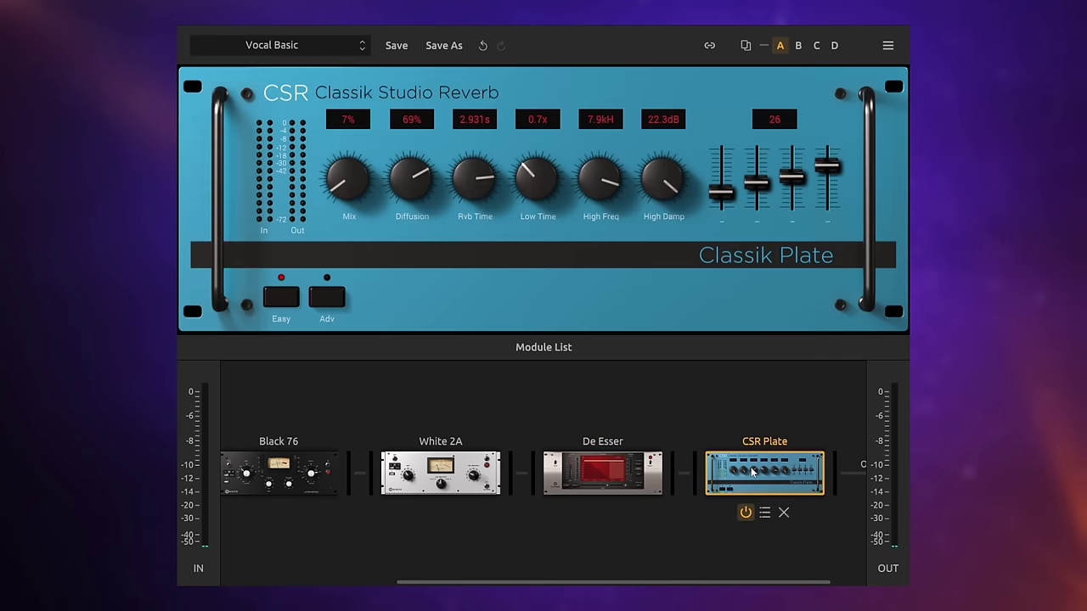
left_click_drag(706, 584, 532, 584)
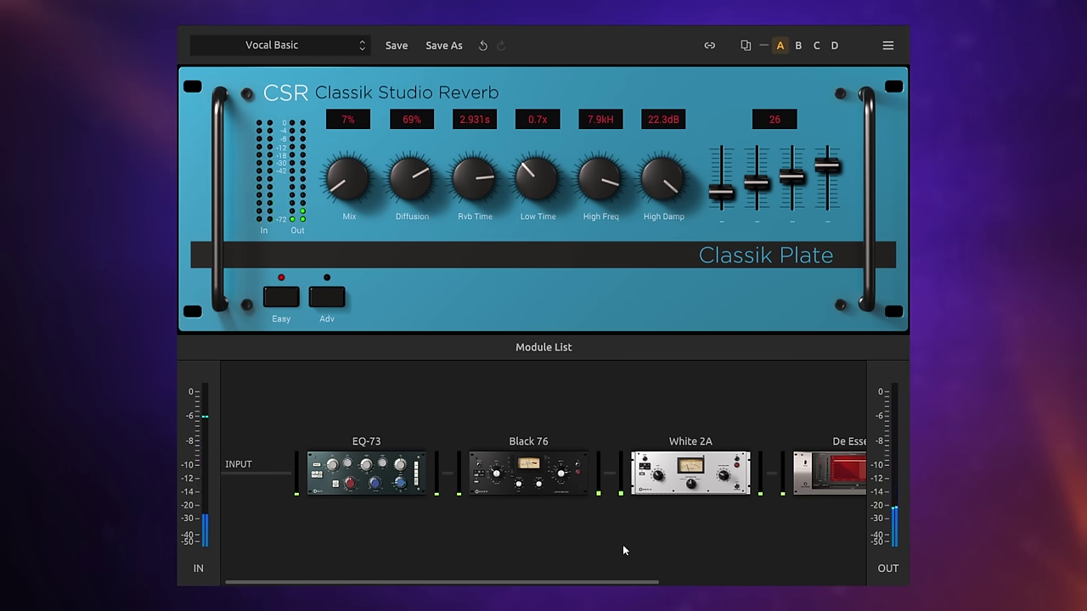
Step: View EQ-73 and Black 76, ending on White 2A with gain 26.5 and peak reduction 21.8
left_click(381, 476)
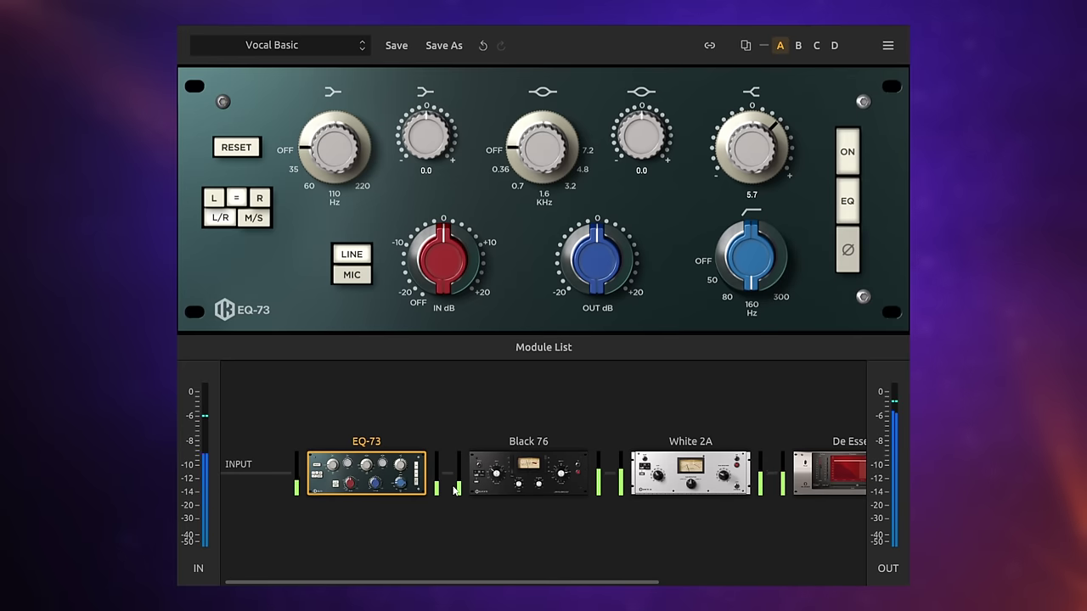
left_click(523, 478)
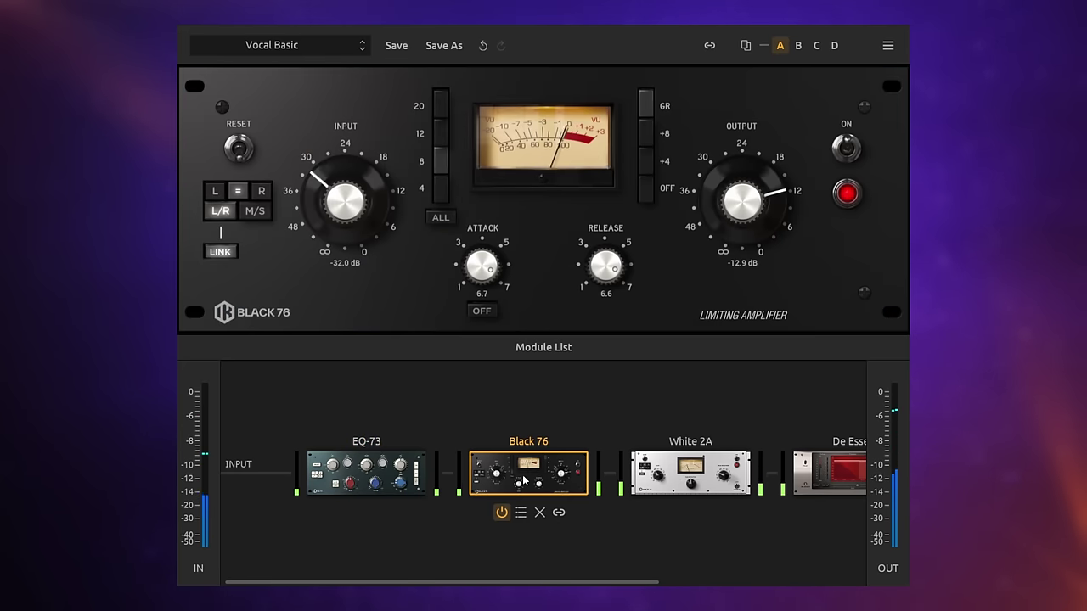
left_click(670, 472)
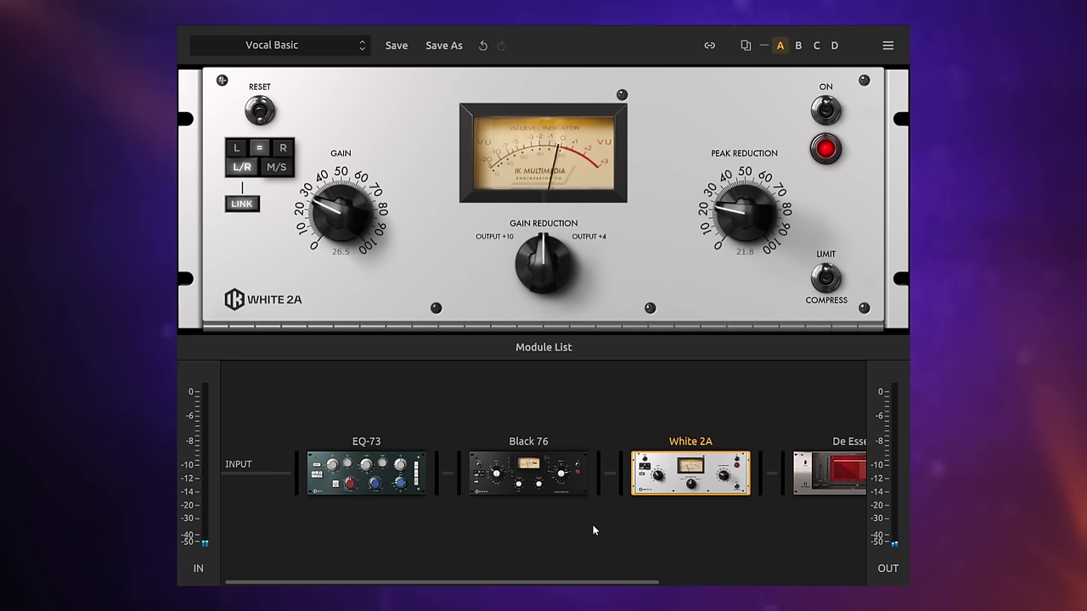
mouse_move(459, 486)
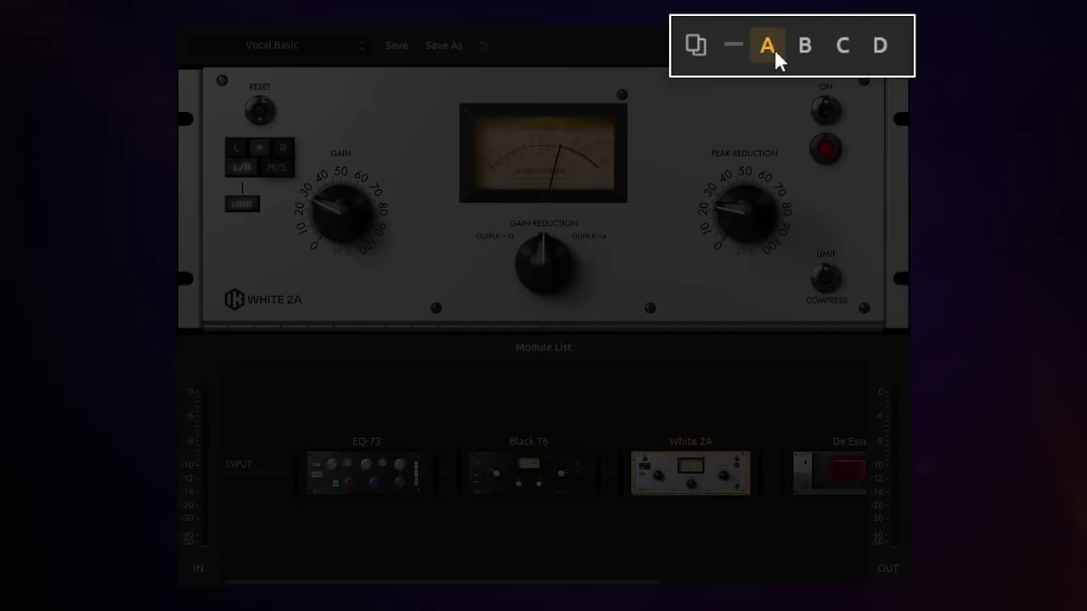
Step: Copy snapshot A's White 2A setup into slot B and make B active
left_click(697, 46)
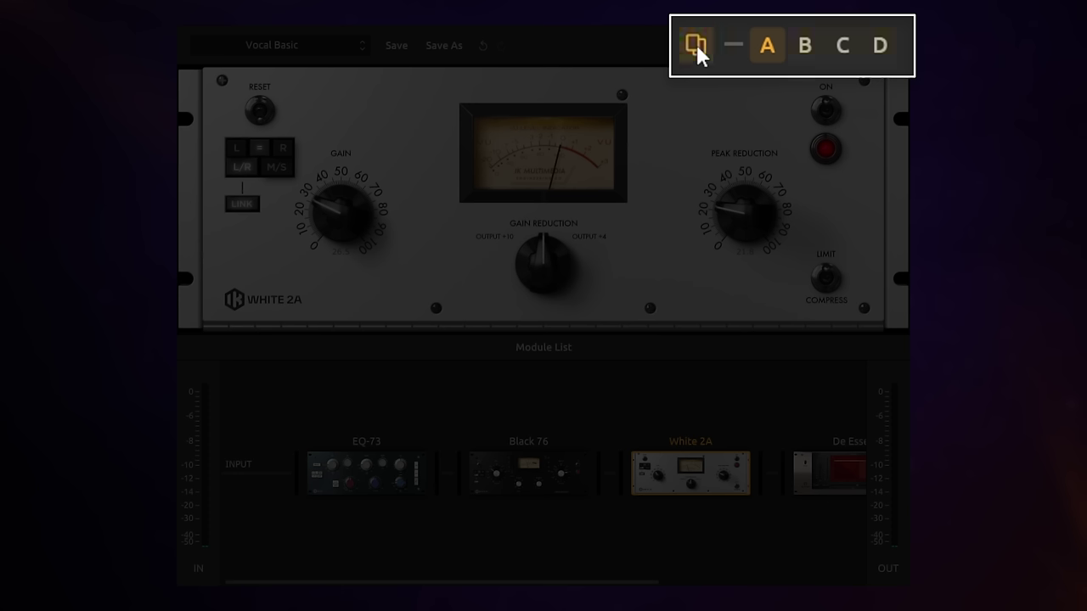
left_click(806, 47)
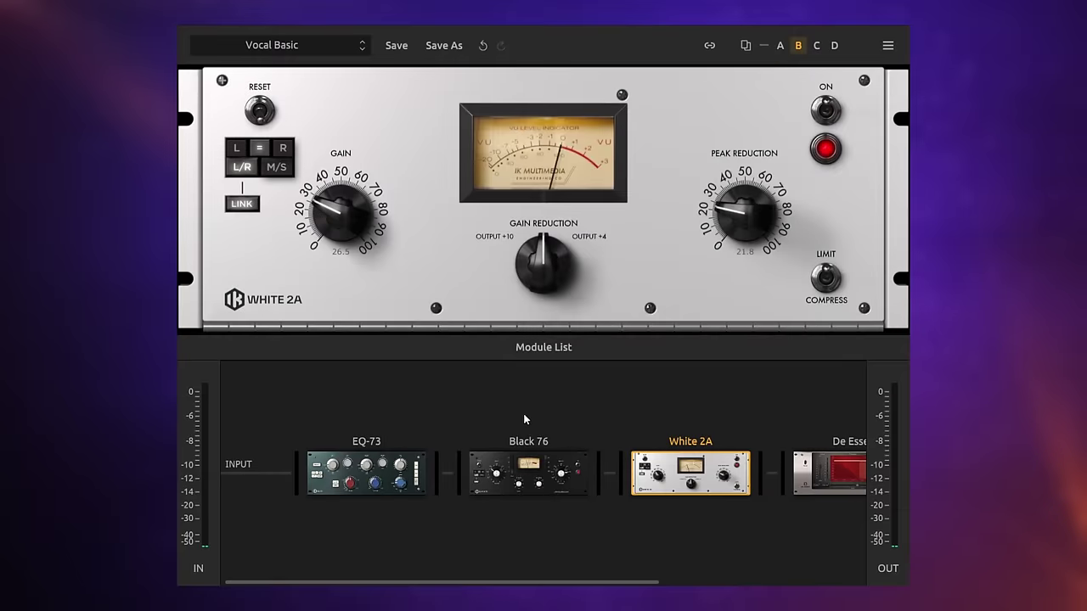
Step: Add Black 76 from Dynamics on a parallel branch under EQ-73, rejoining after CSR Plate
left_click(533, 350)
left_click(391, 77)
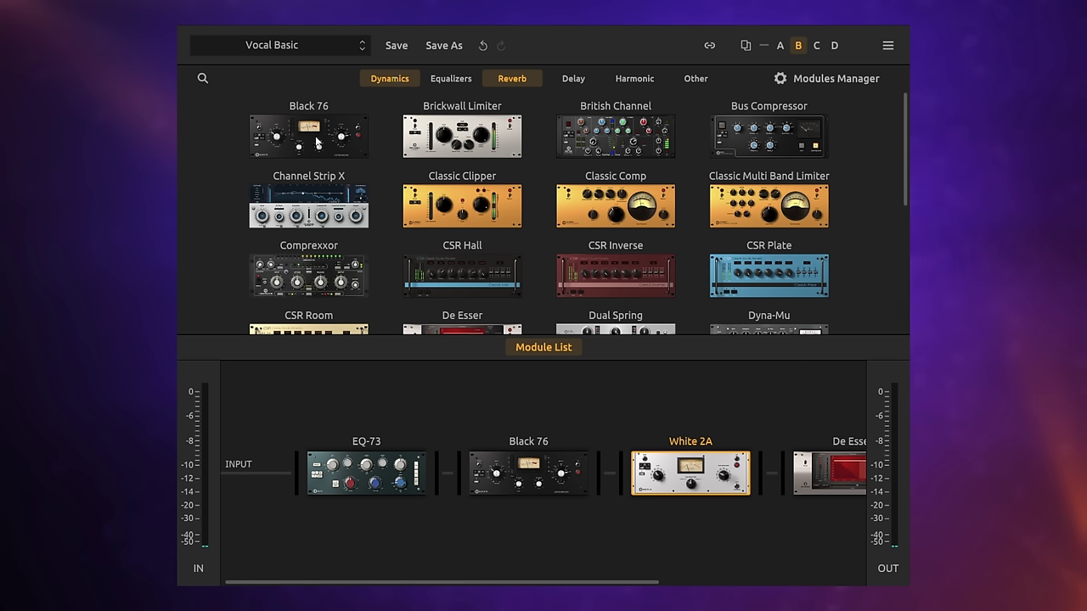
left_click_drag(314, 142, 411, 528)
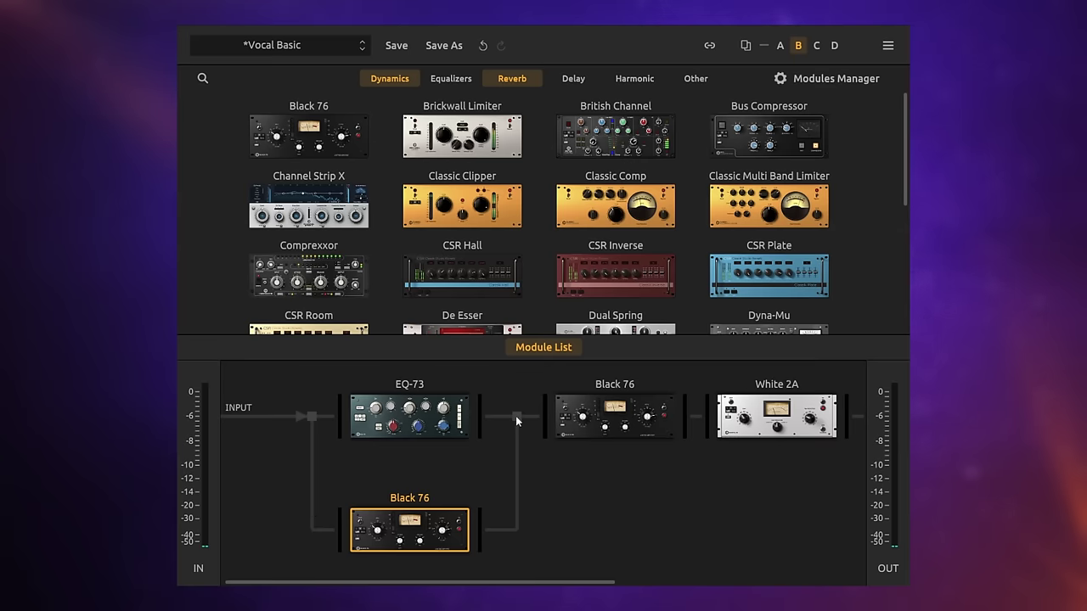
left_click_drag(516, 416, 830, 433)
scroll(755, 509, "right", 5)
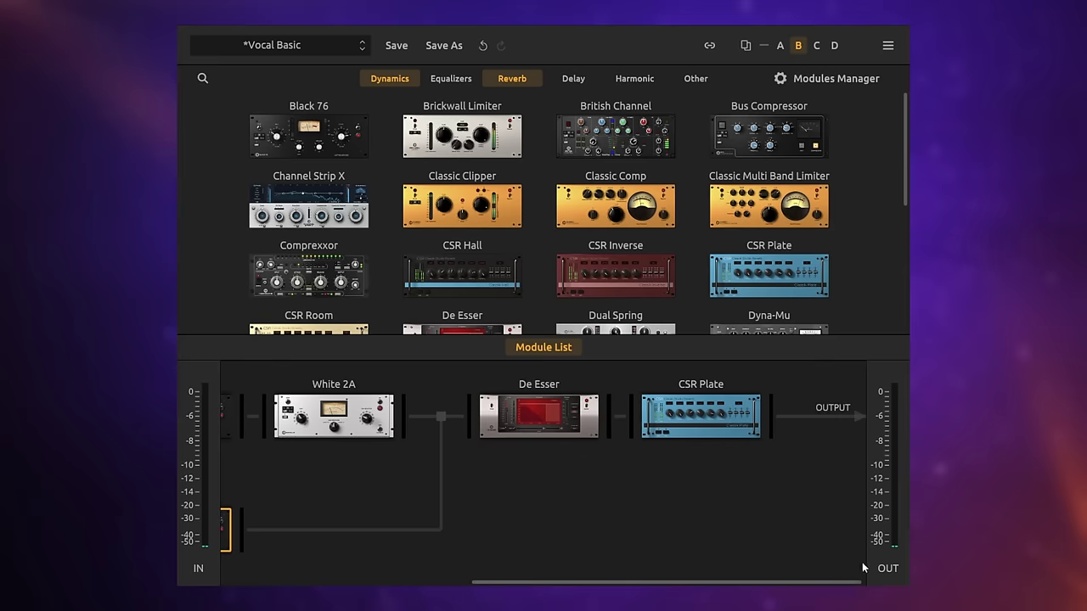
left_click_drag(440, 422, 765, 418)
left_click_drag(705, 585, 503, 584)
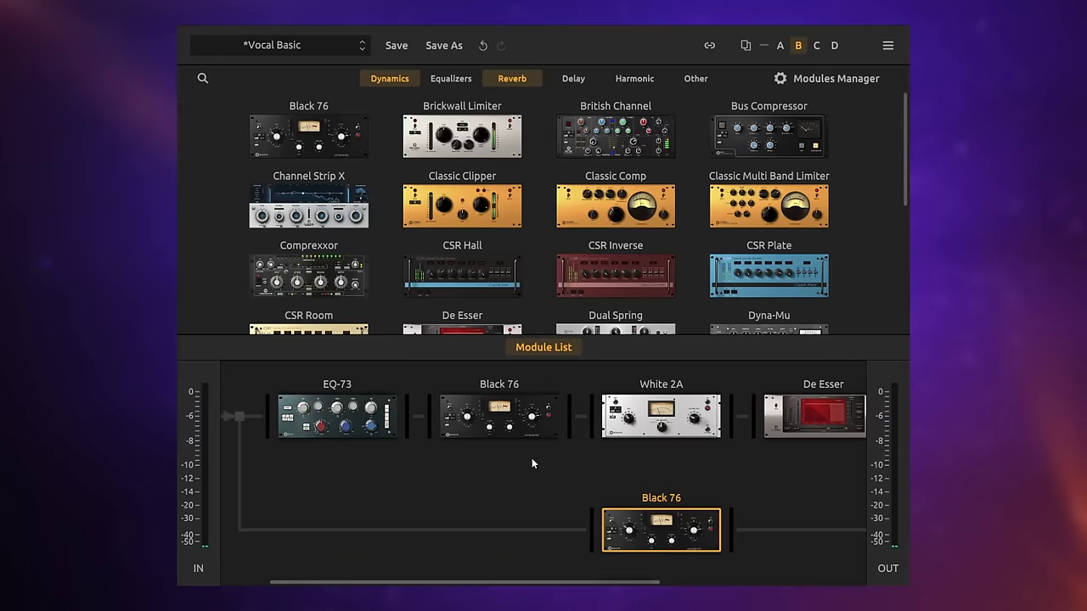
Step: Lower the parallel Black 76's output to -18.7 dB
left_click(548, 348)
mouse_move(652, 541)
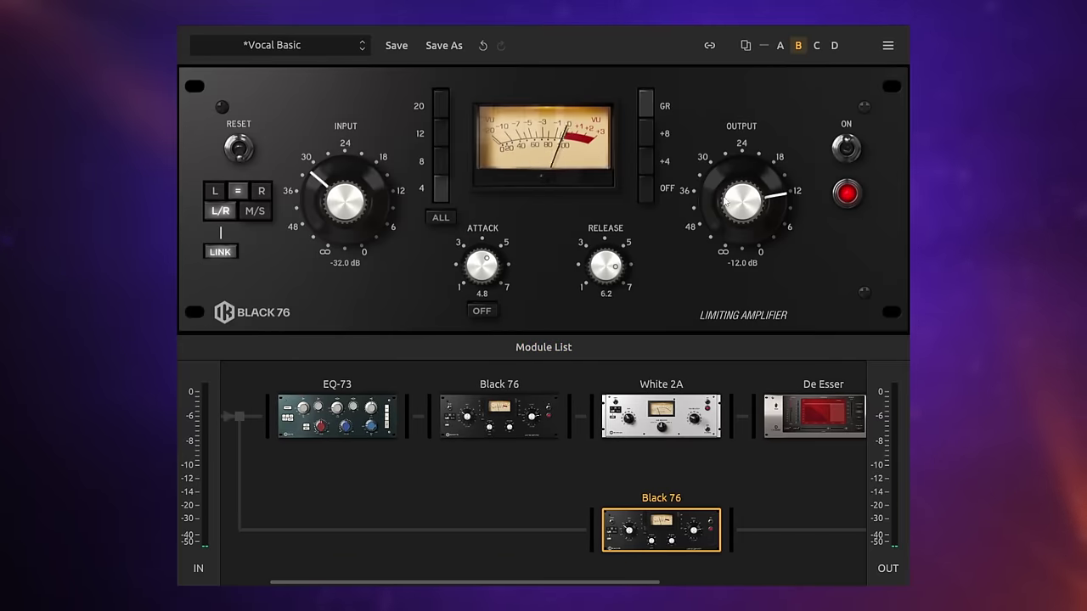
left_click_drag(744, 209, 751, 240)
mouse_move(633, 581)
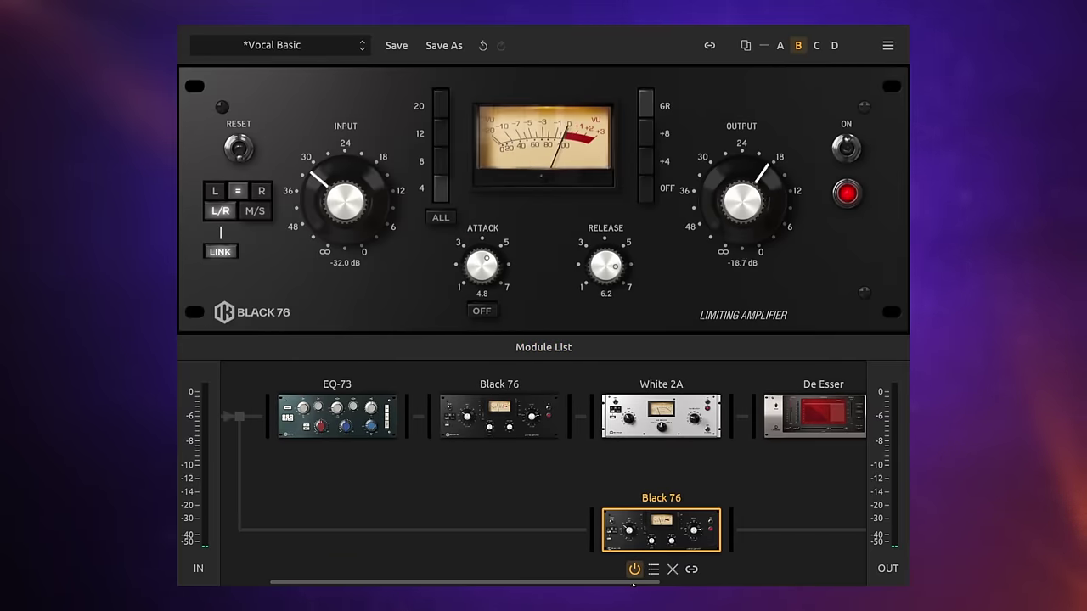
left_click_drag(624, 584, 681, 584)
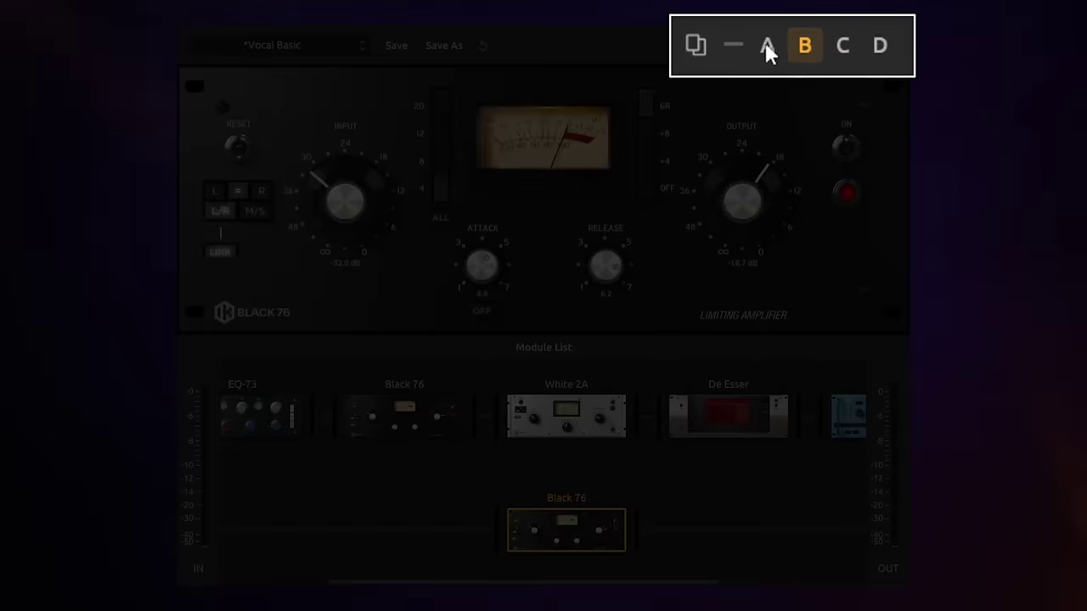
Step: Compare snapshots A and B, settling back on A with White 2A displayed
left_click(766, 47)
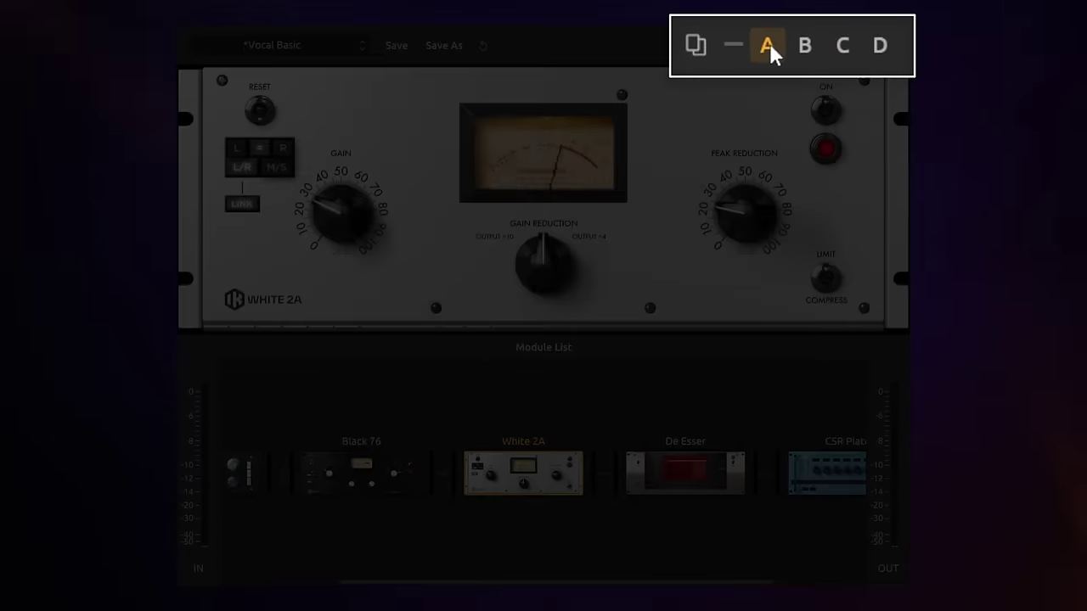
left_click(804, 44)
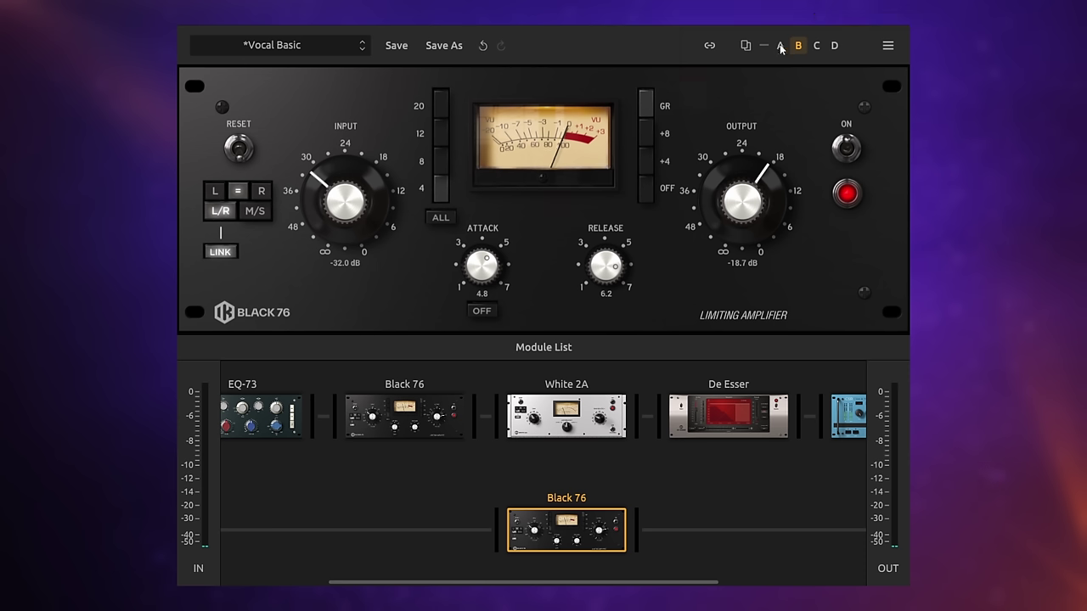
left_click(780, 45)
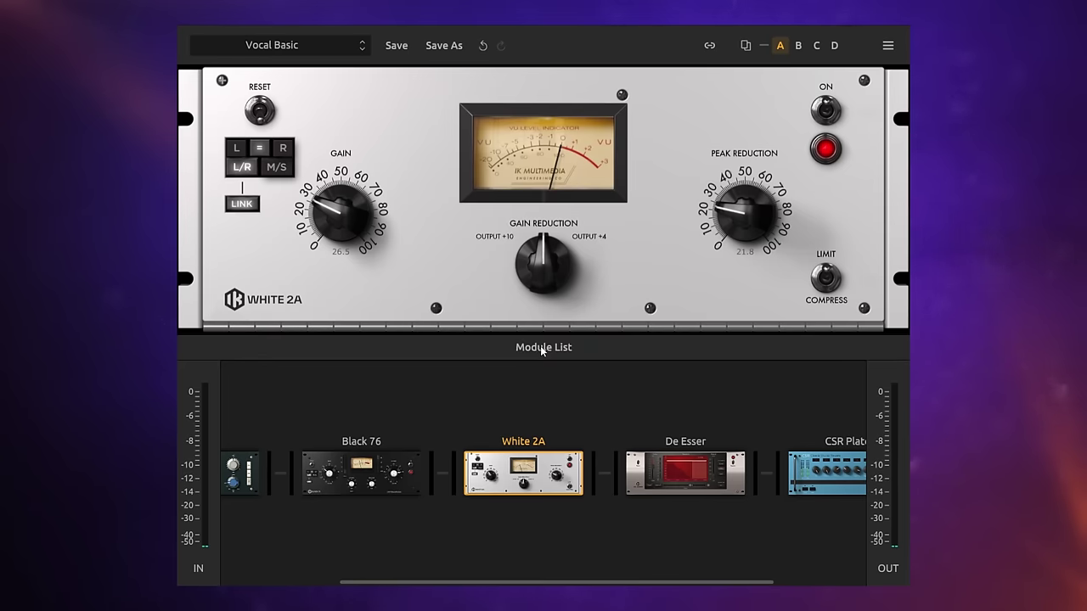
Step: Open the module browser, clear the Reverb and Dynamics filters, and scroll the grid to the top
left_click(542, 348)
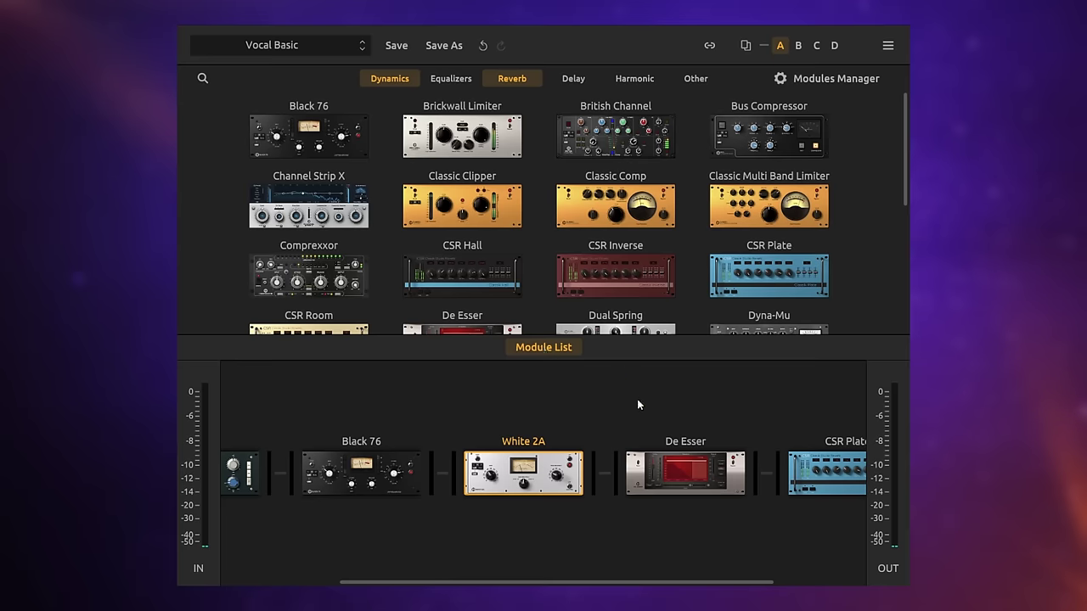
left_click(512, 78)
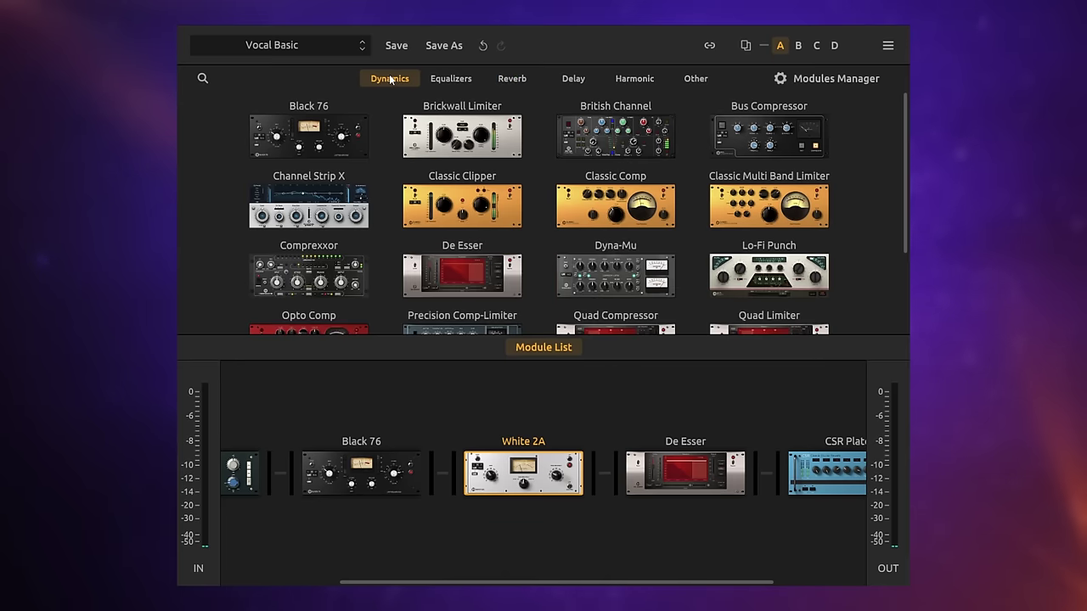
left_click(387, 77)
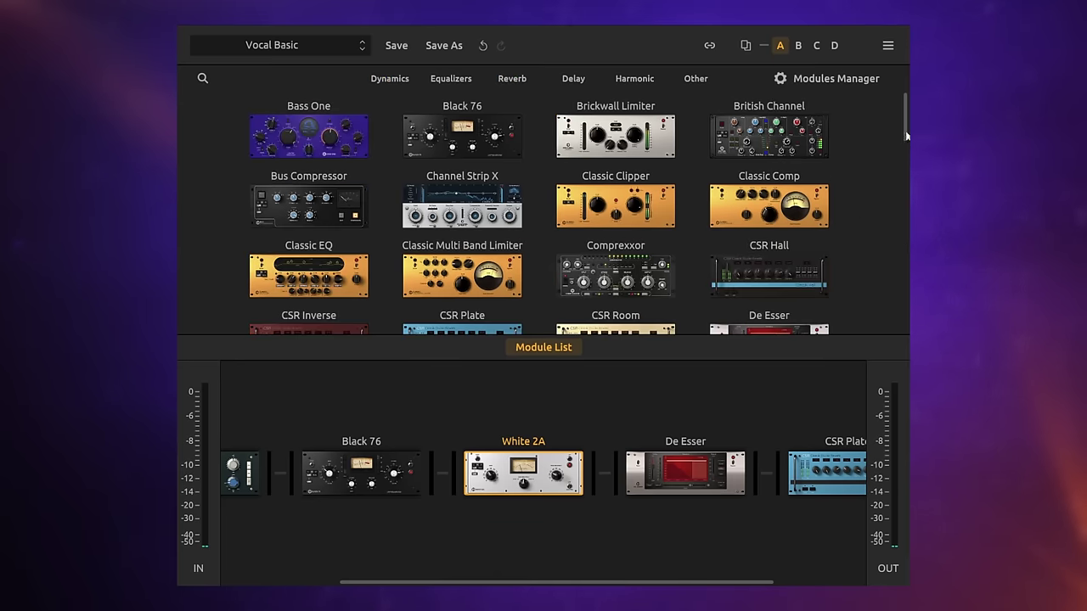
left_click_drag(906, 136, 904, 96)
Step: In Modules Manager, scroll down the list and switch off the CSR Room toggle
left_click(826, 78)
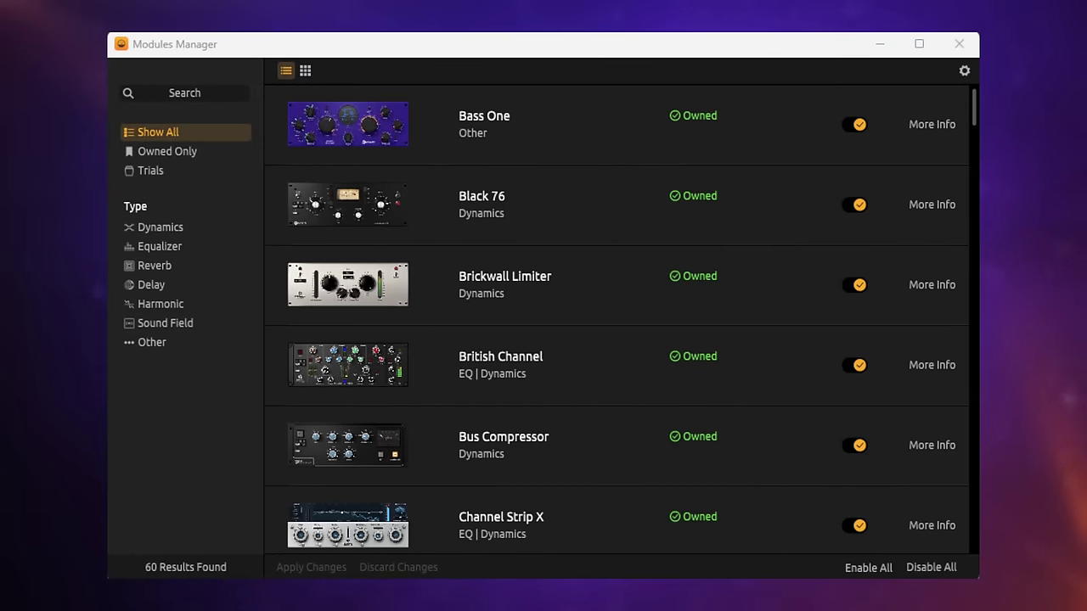
scroll(972, 118, "down", 9)
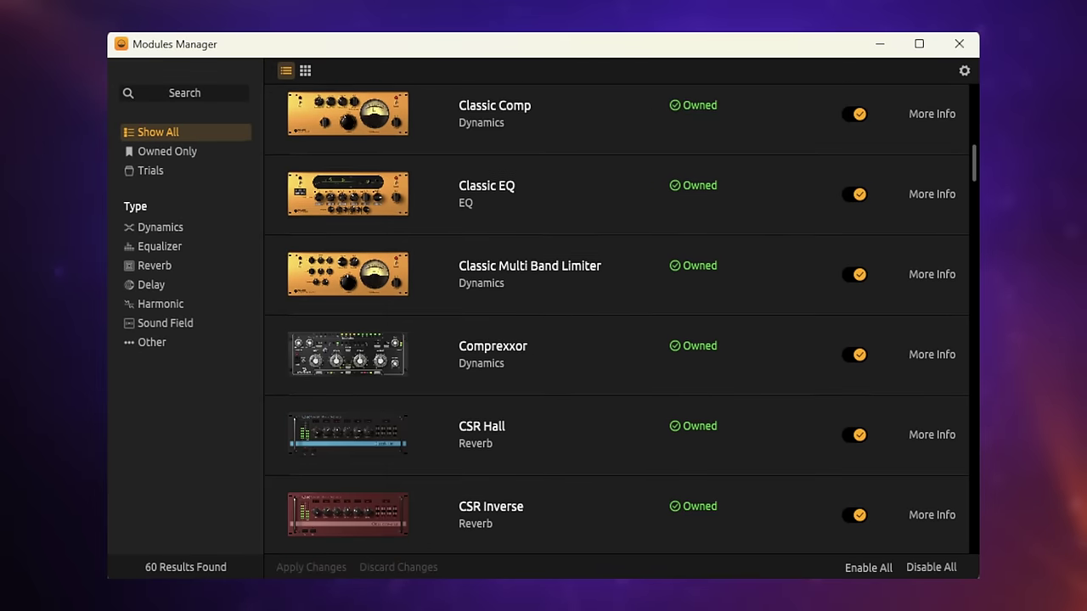
scroll(617, 318, "down", 3)
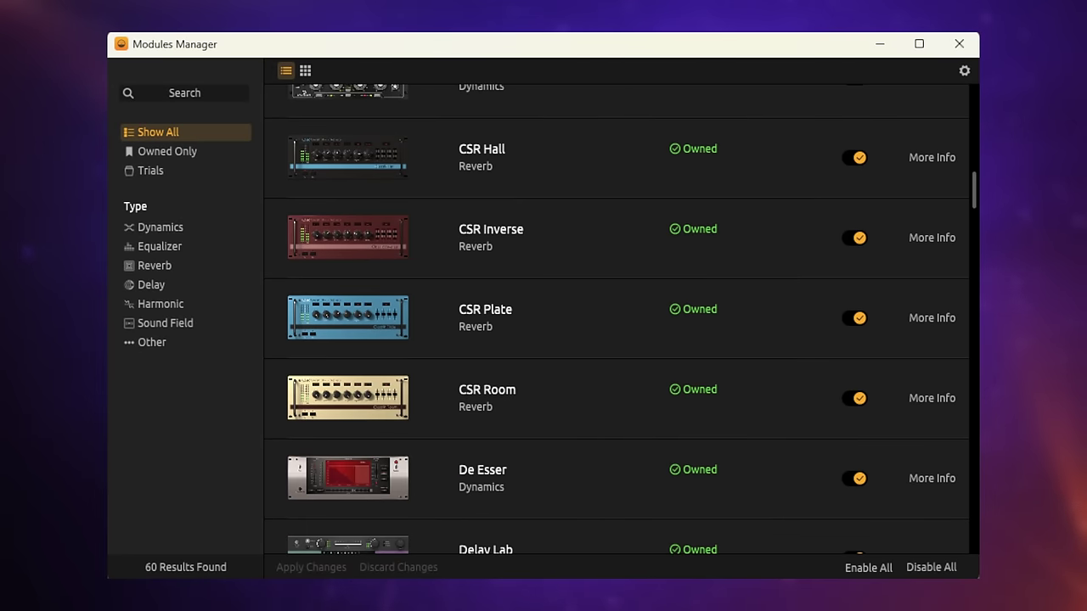
scroll(759, 339, "down", 2)
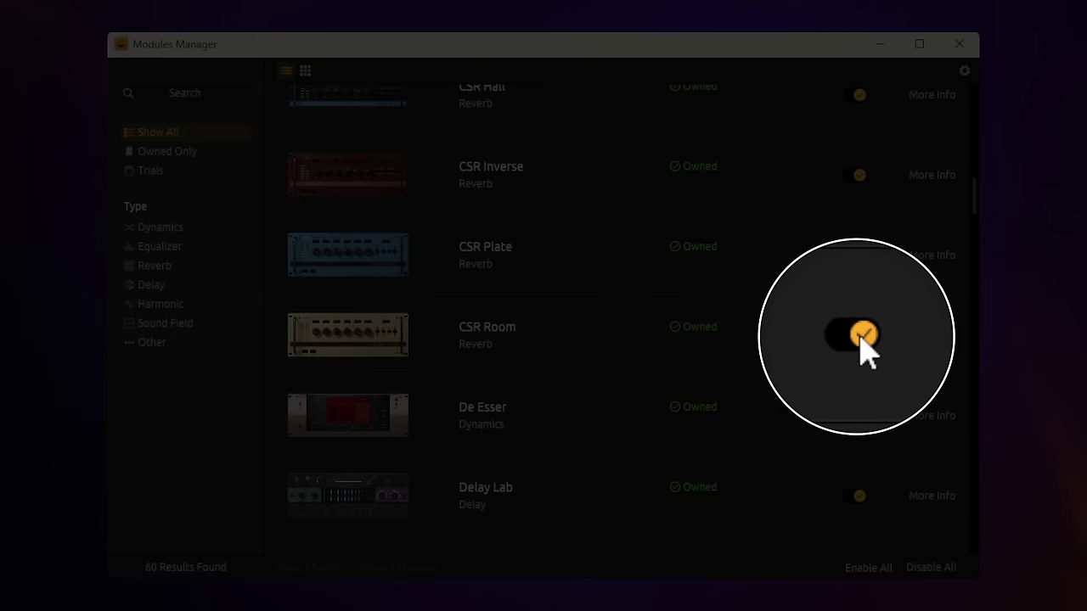
left_click(859, 333)
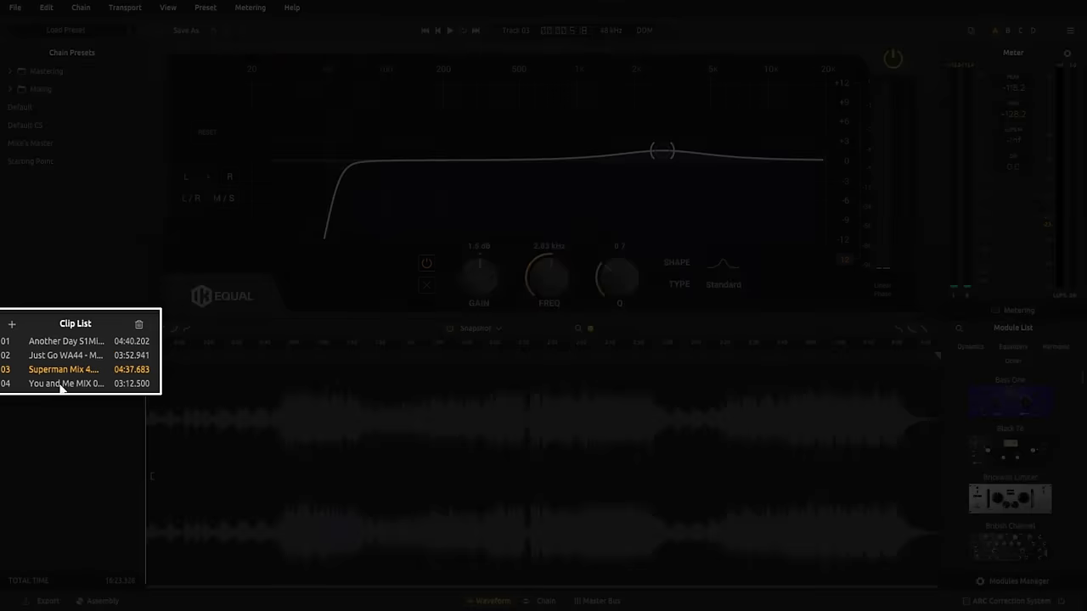
Step: Select track 04, trim its start later and add a roughly 10-second fade-in
left_click(59, 379)
left_click(59, 371)
left_click(58, 357)
left_click(57, 365)
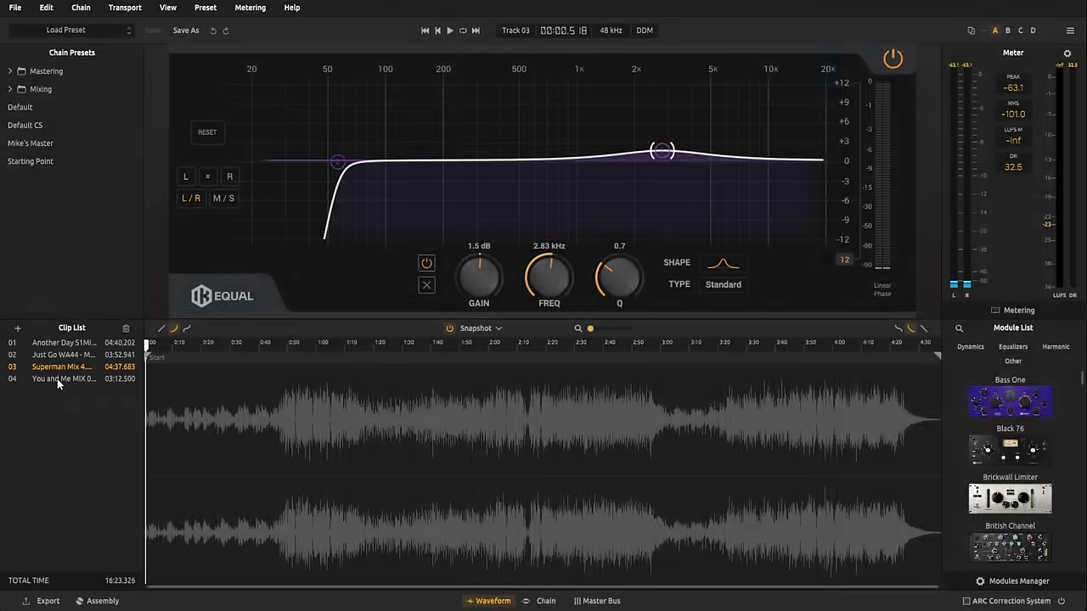
left_click(57, 378)
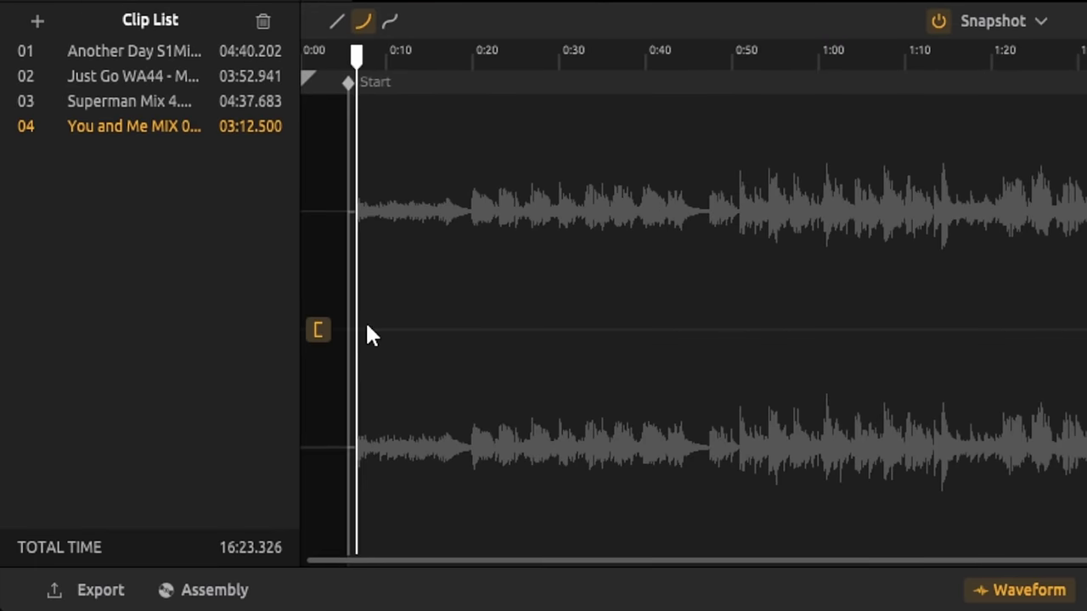
left_click_drag(366, 325, 372, 327)
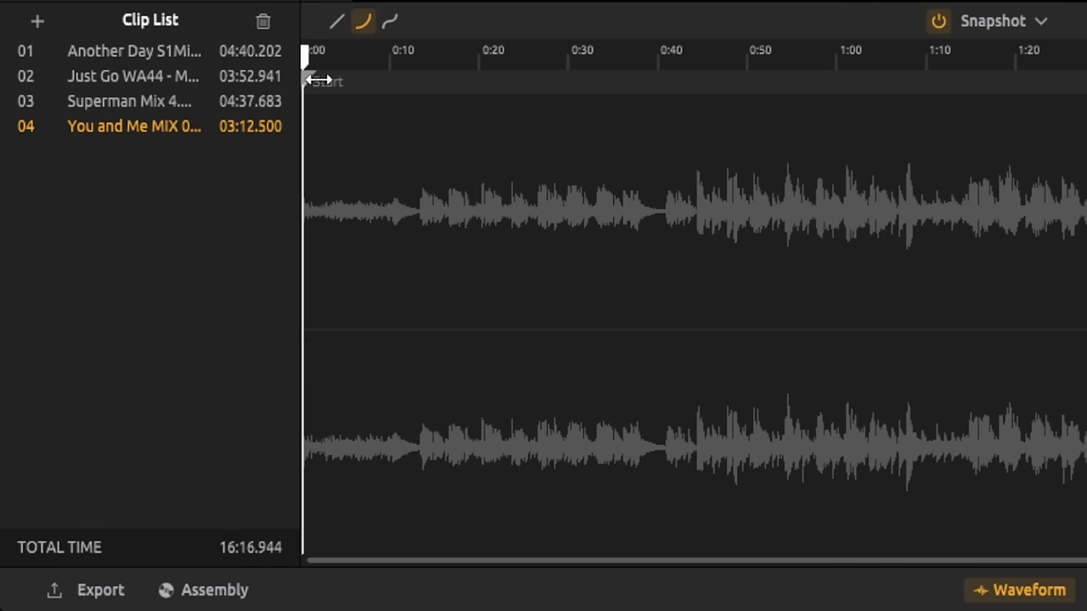
left_click_drag(309, 79, 418, 95)
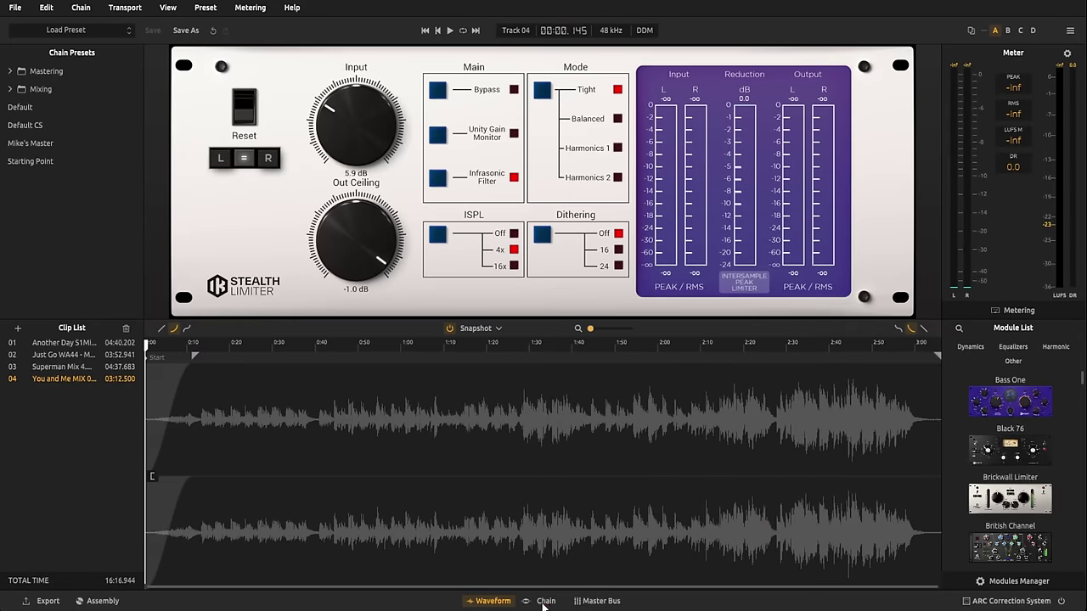
Step: Switch to the Chain view, open Saturator X and EQual, then show track 03's chain
left_click(565, 603)
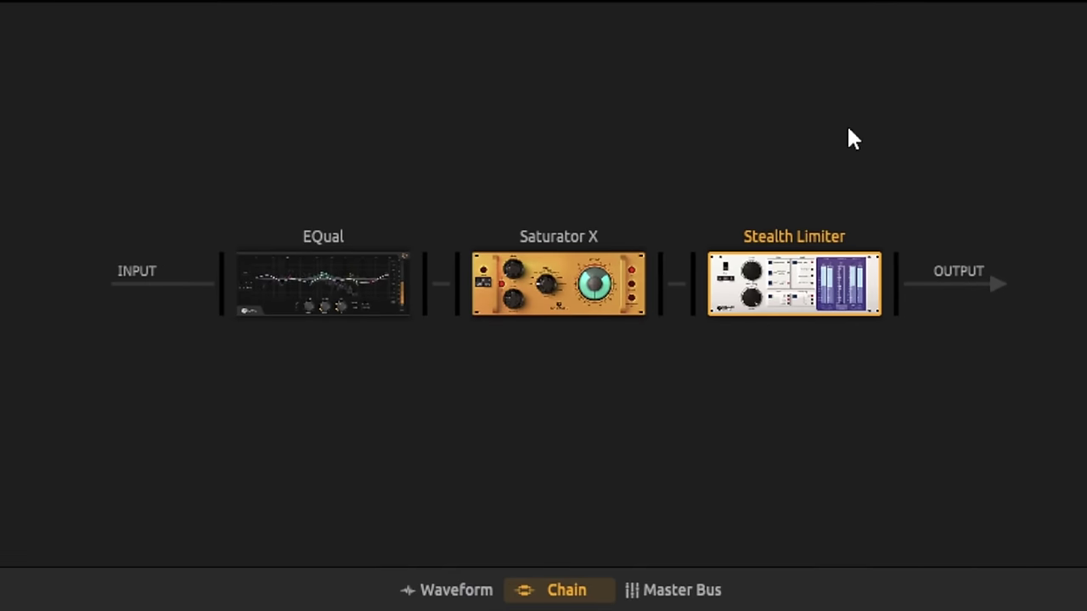
left_click(561, 283)
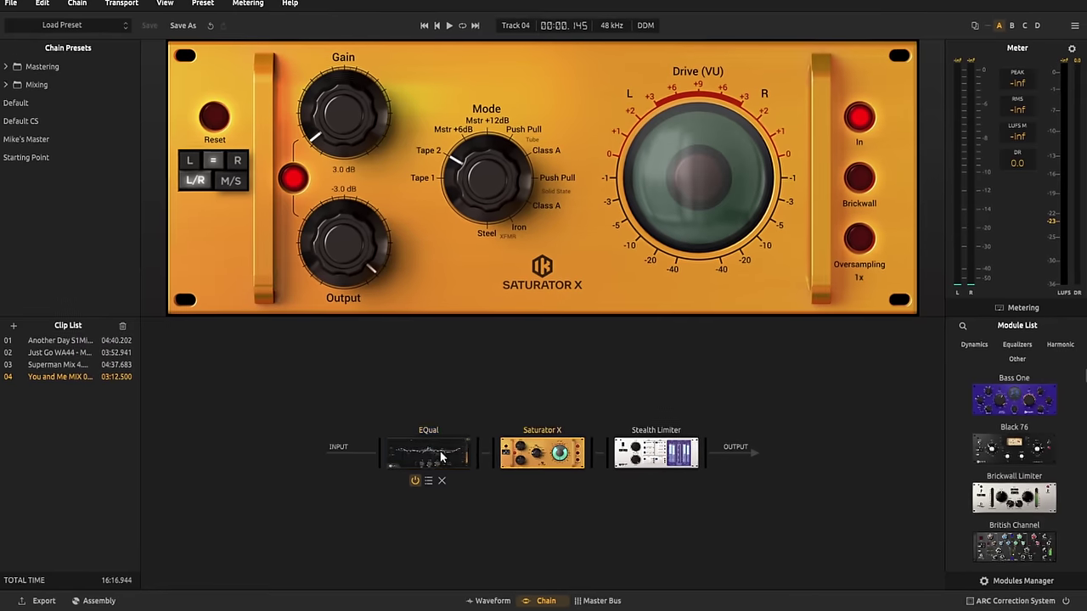
left_click(355, 278)
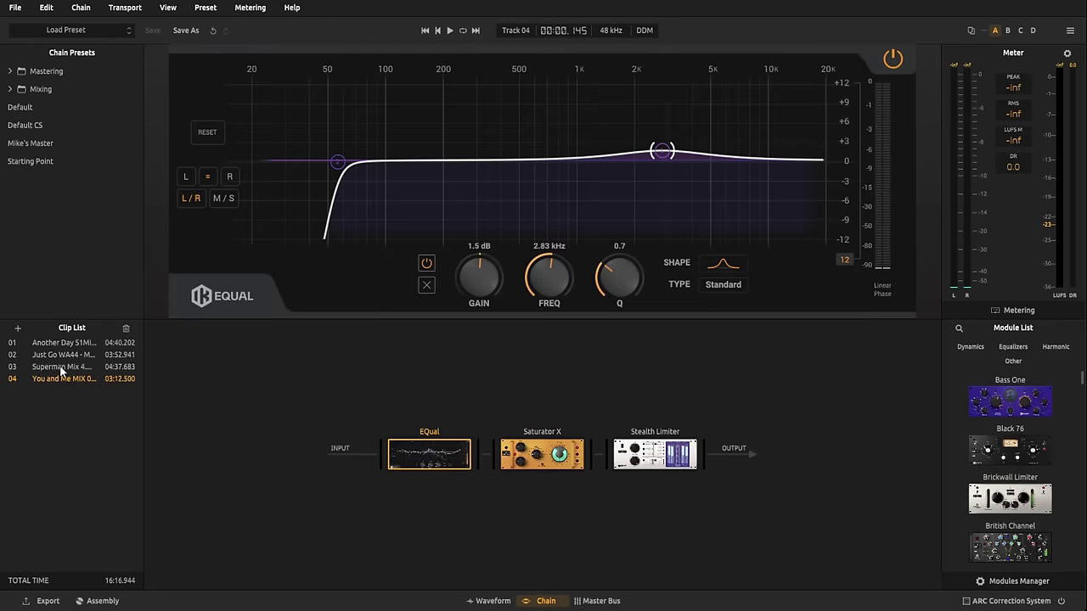
left_click(61, 367)
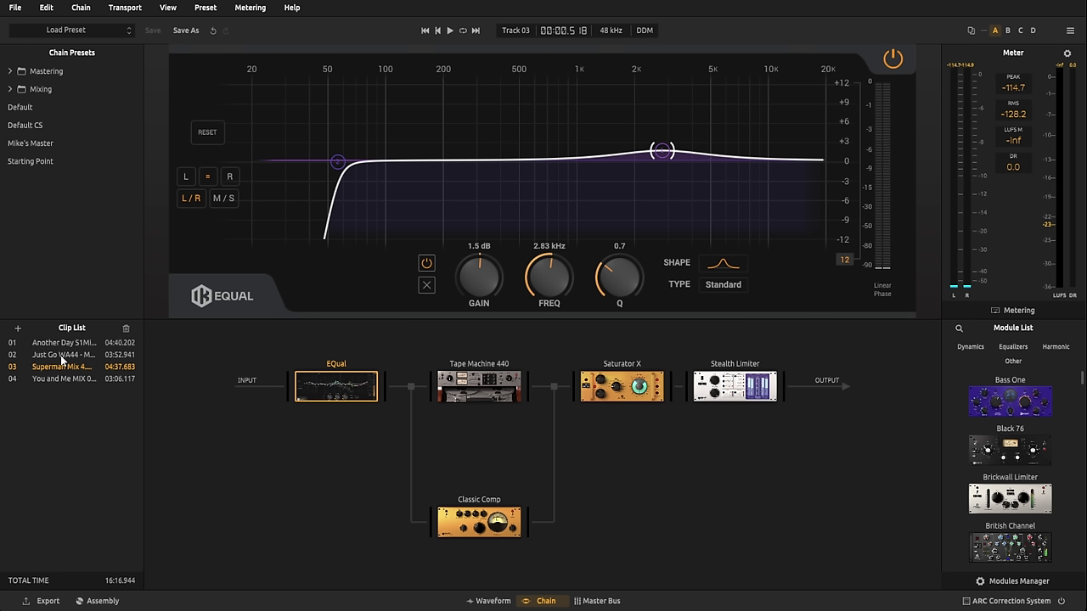
left_click(597, 601)
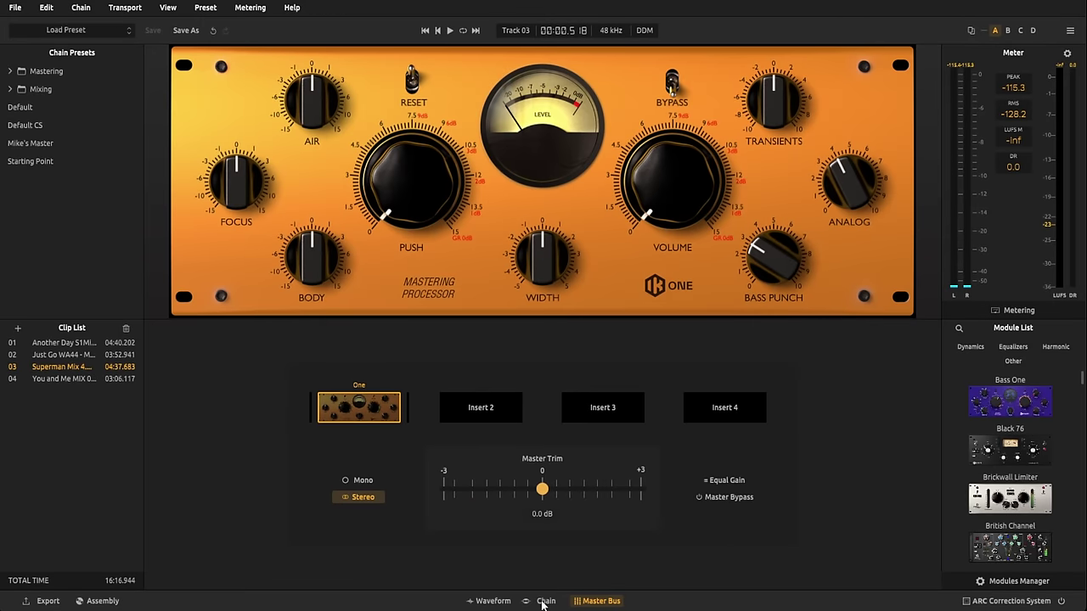
left_click(543, 601)
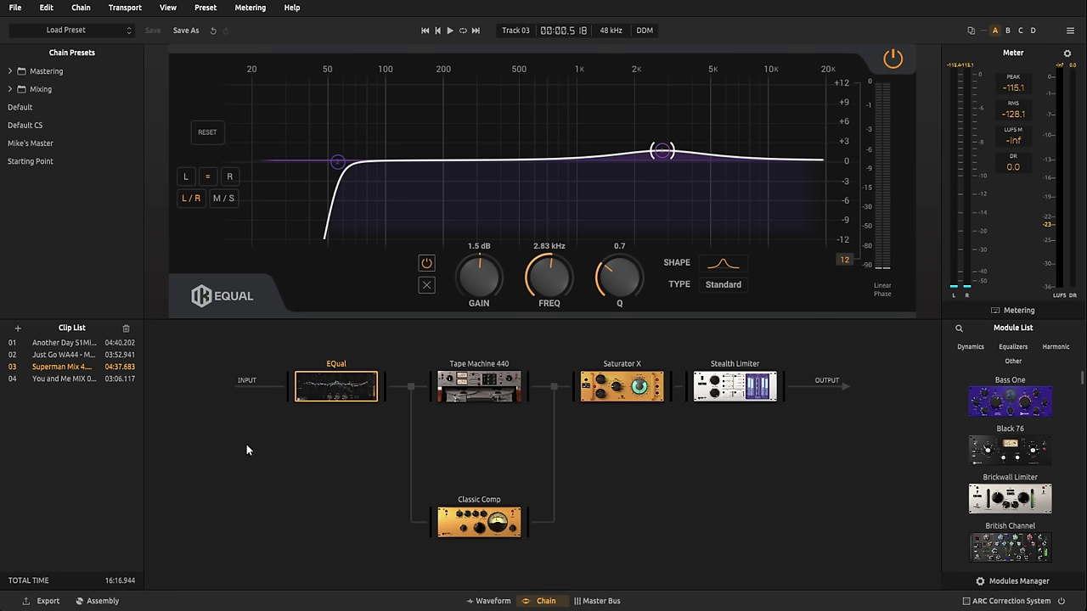
left_click(1014, 310)
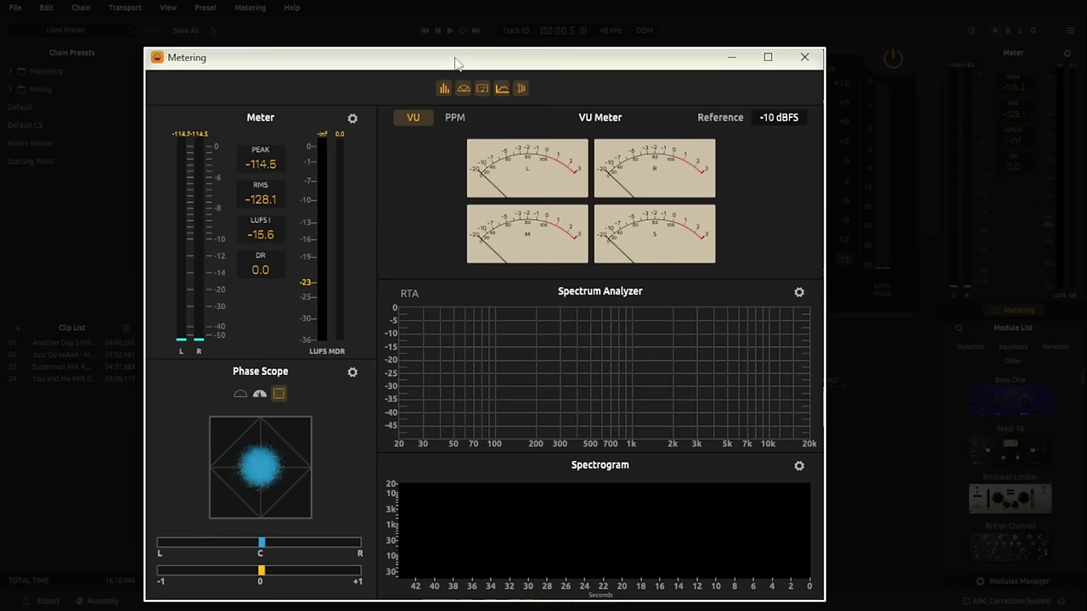
key("space")
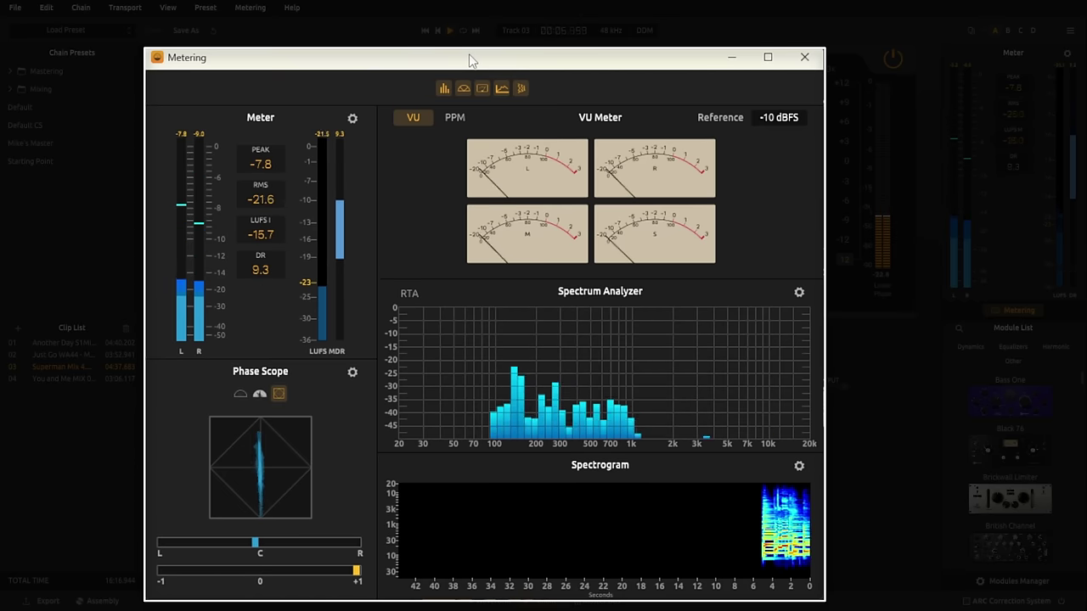
key("space")
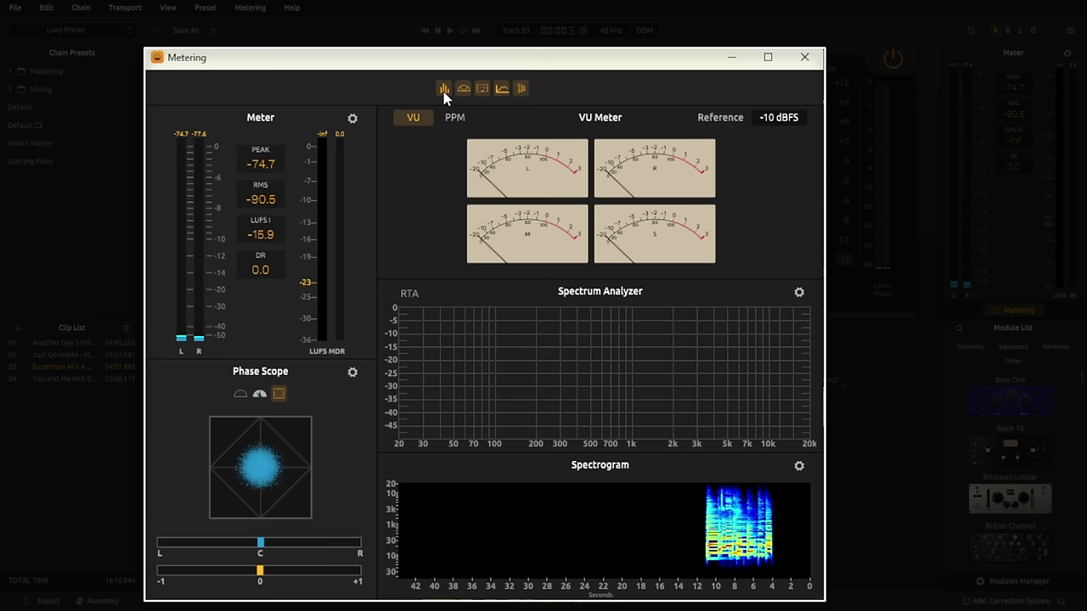
left_click(444, 89)
left_click(463, 89)
left_click(481, 89)
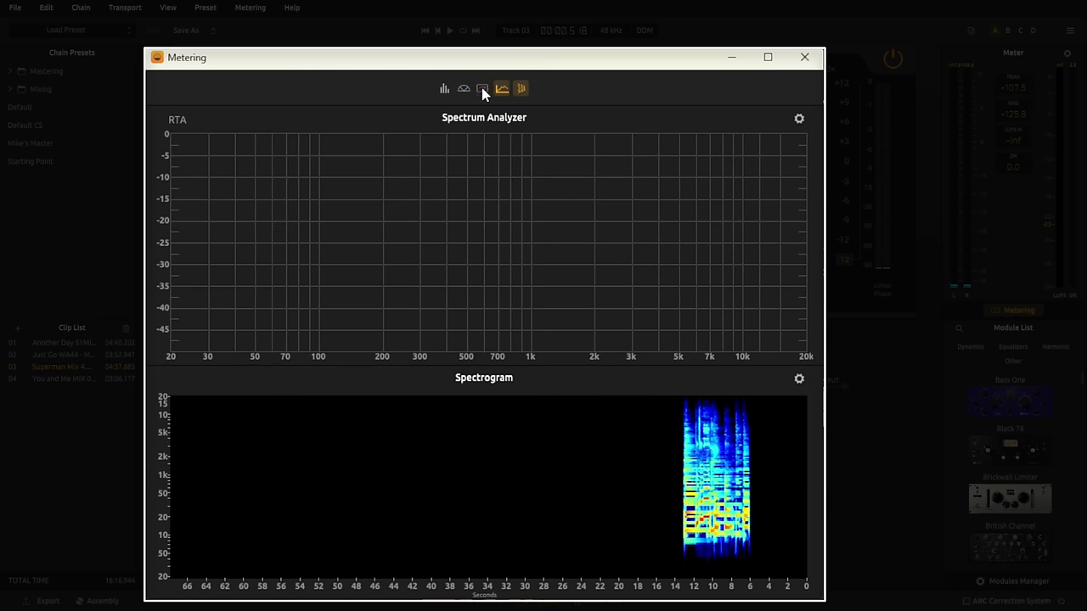
left_click(482, 88)
left_click(463, 90)
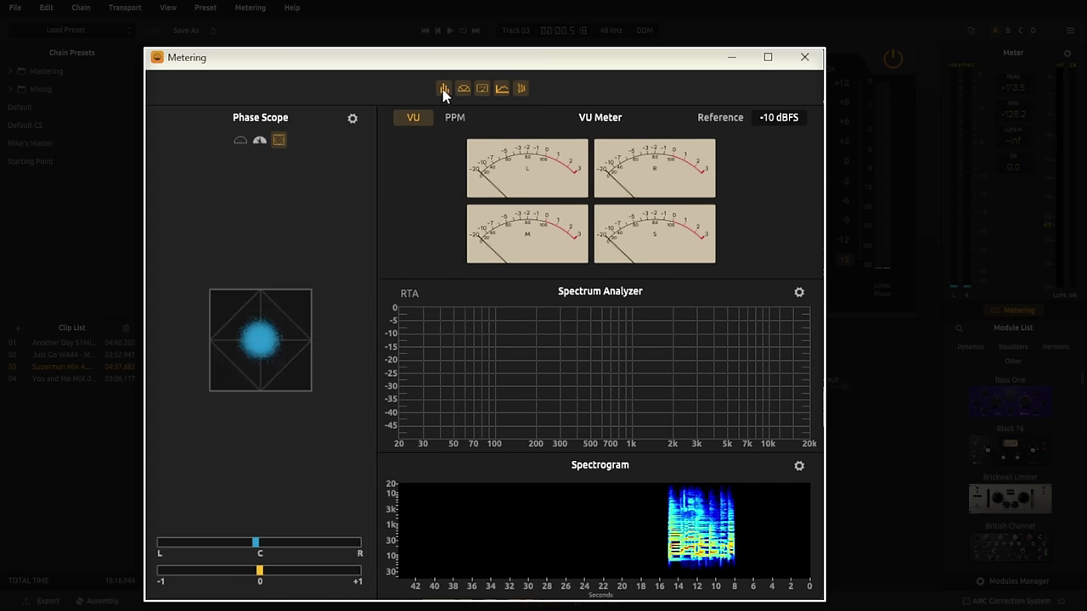
left_click(442, 90)
left_click(726, 124)
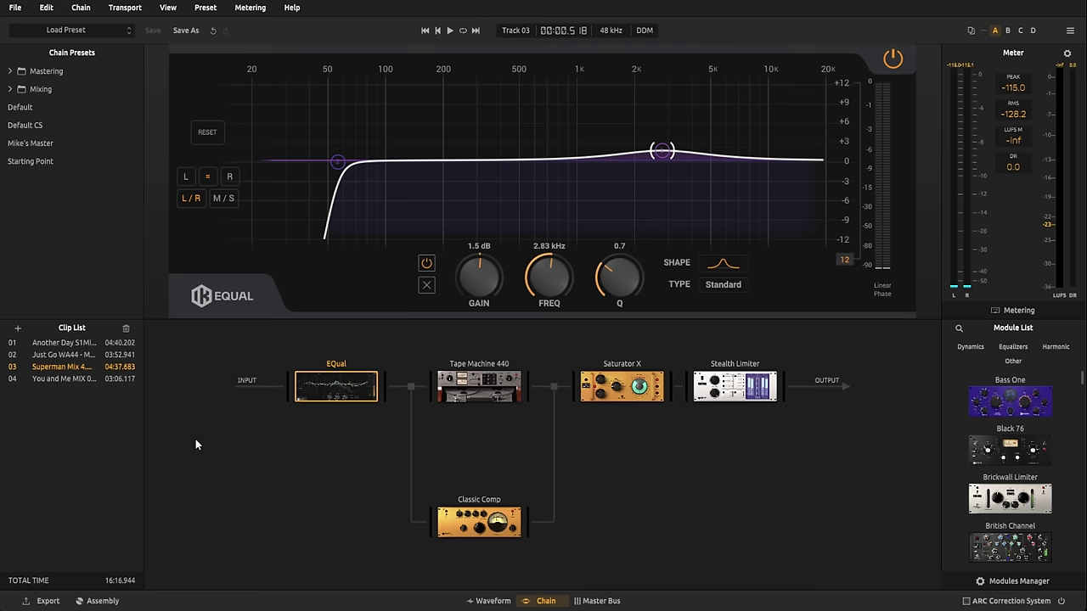
Step: Open Album Assembly and zoom the timeline out to show all four 'Test EP' tracks
left_click(100, 601)
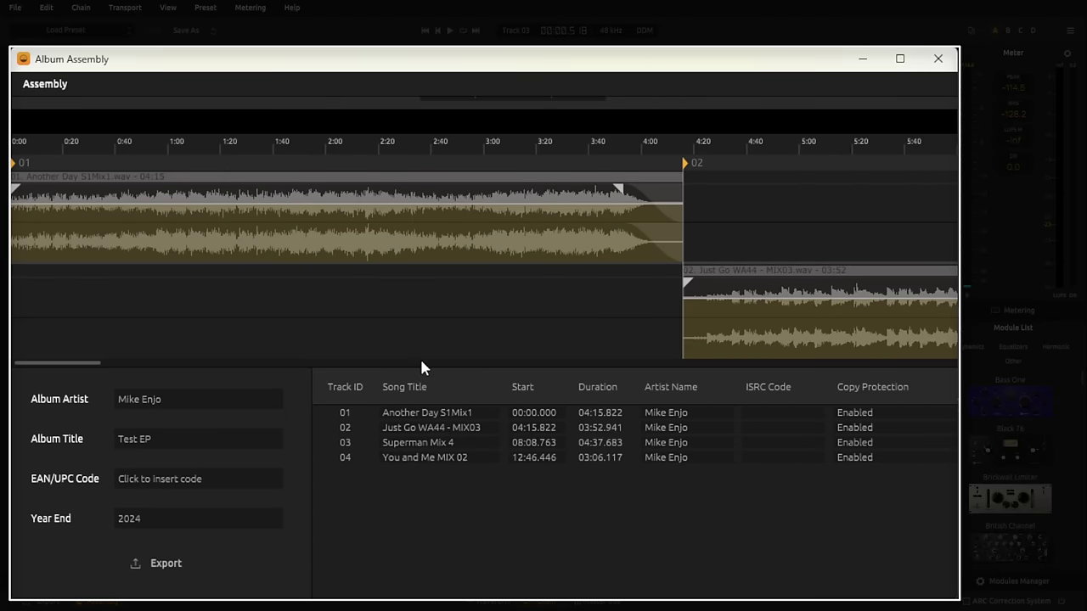
scroll(425, 344, "down", 4)
scroll(426, 347, "down", 3)
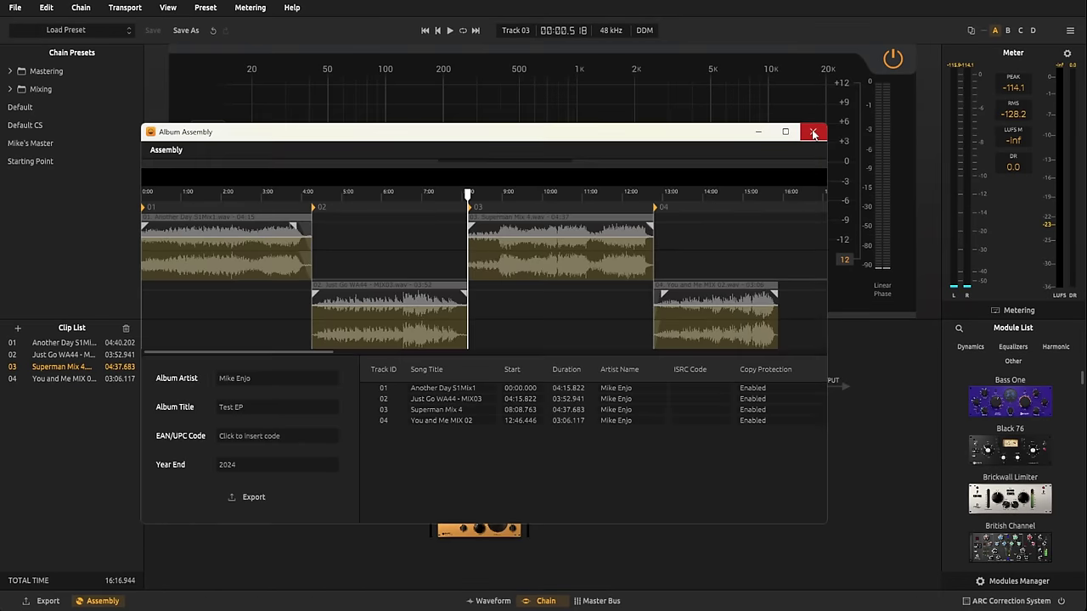
Step: Close Album Assembly and load clip 01 to reach Master Match X's welcome screen
left_click(812, 133)
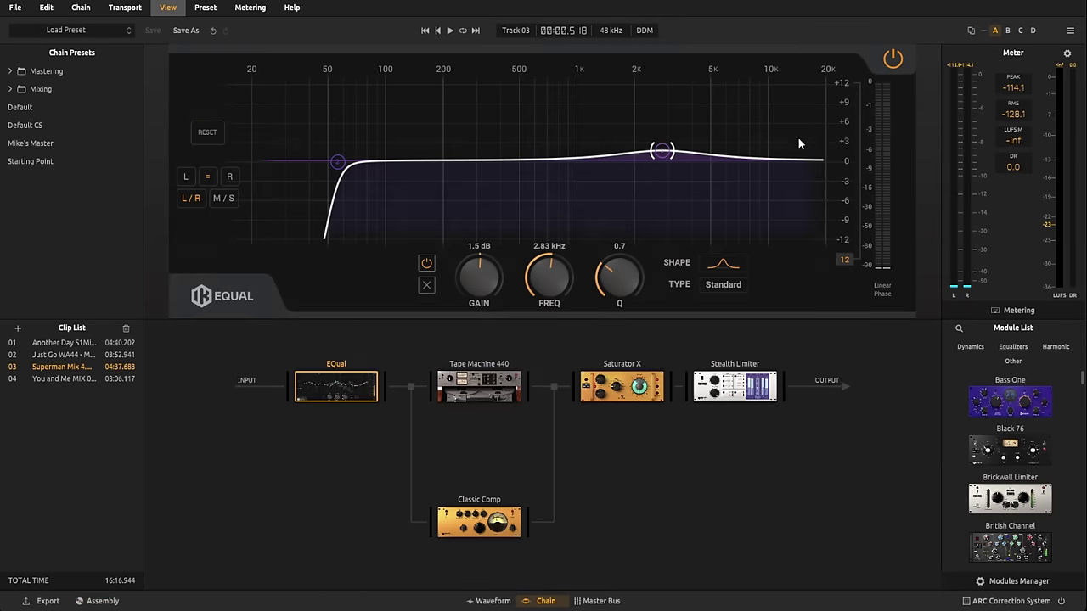
left_click(47, 347)
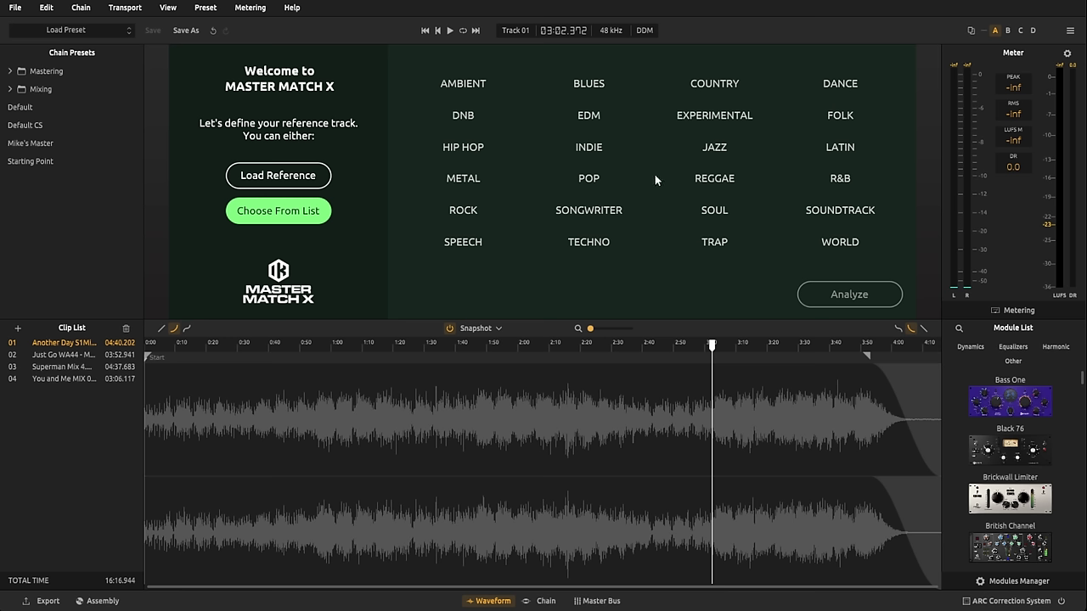
Step: Load '01 Kiss This Thing Goodbye.mp3' as the reference track and play it briefly
left_click(278, 180)
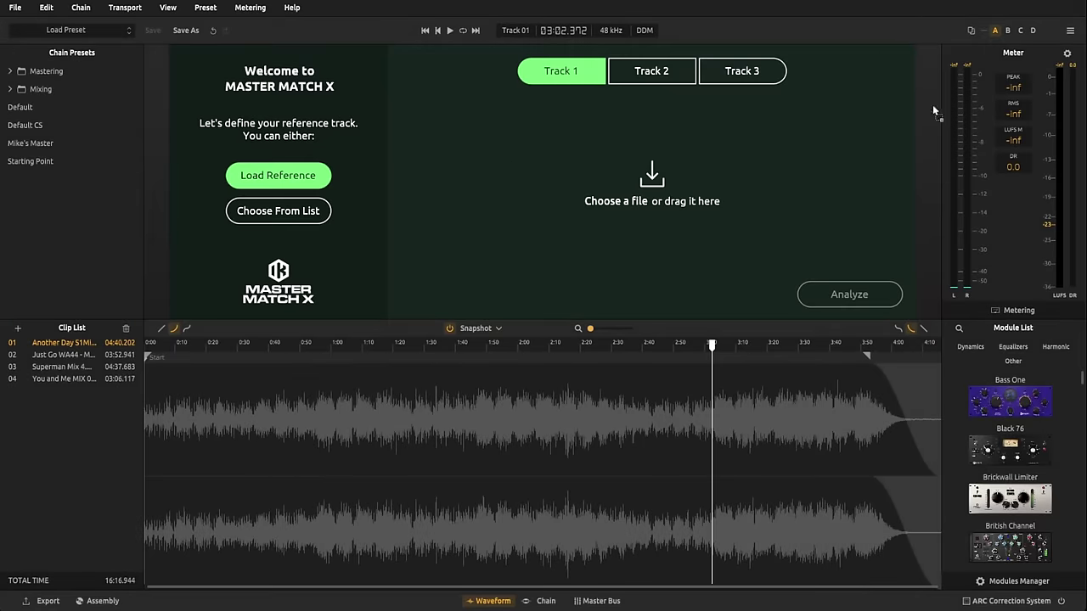
left_click_drag(670, 192, 669, 192)
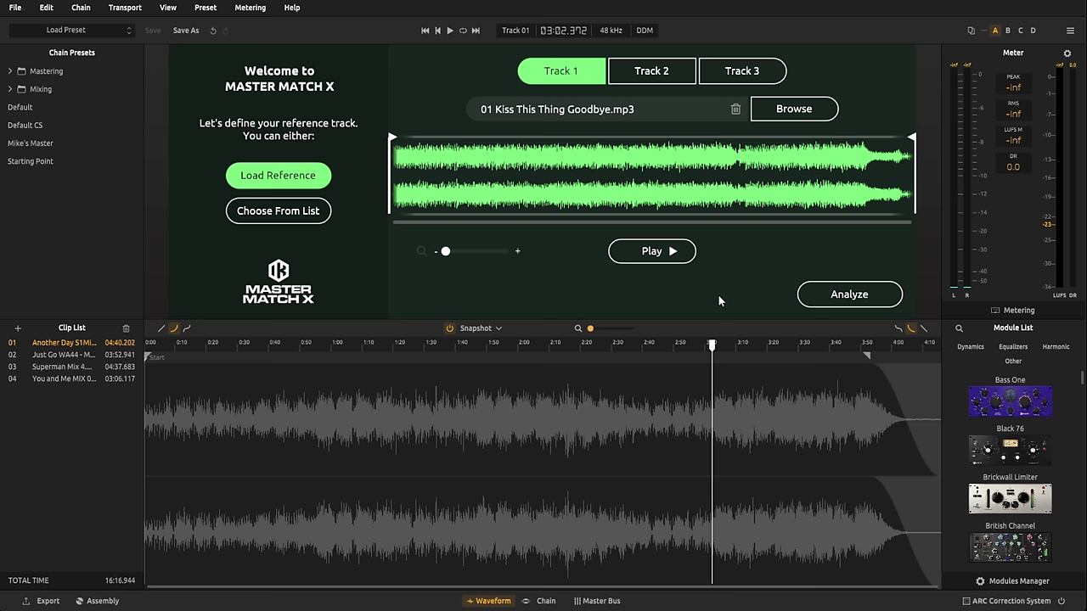
key("space")
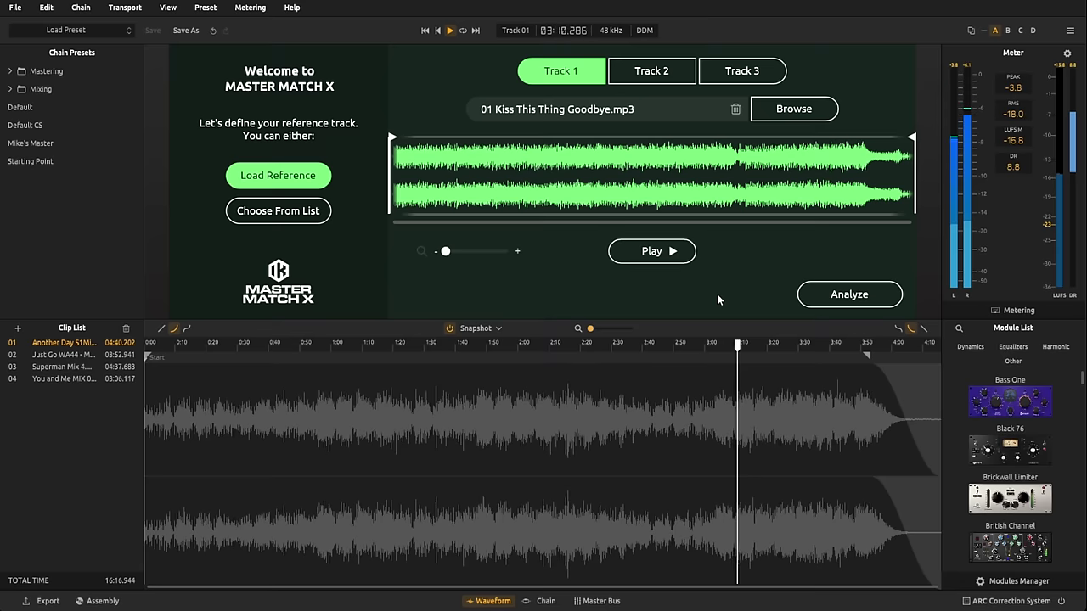
key("space")
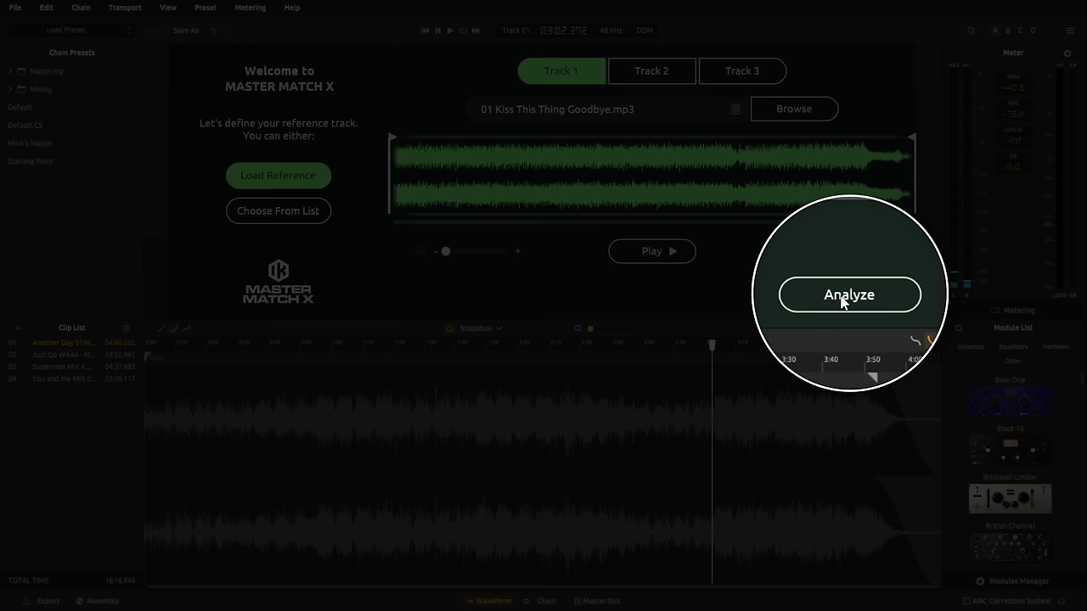
Step: Analyze the song while playing its loudest part, then apply the match
left_click(845, 299)
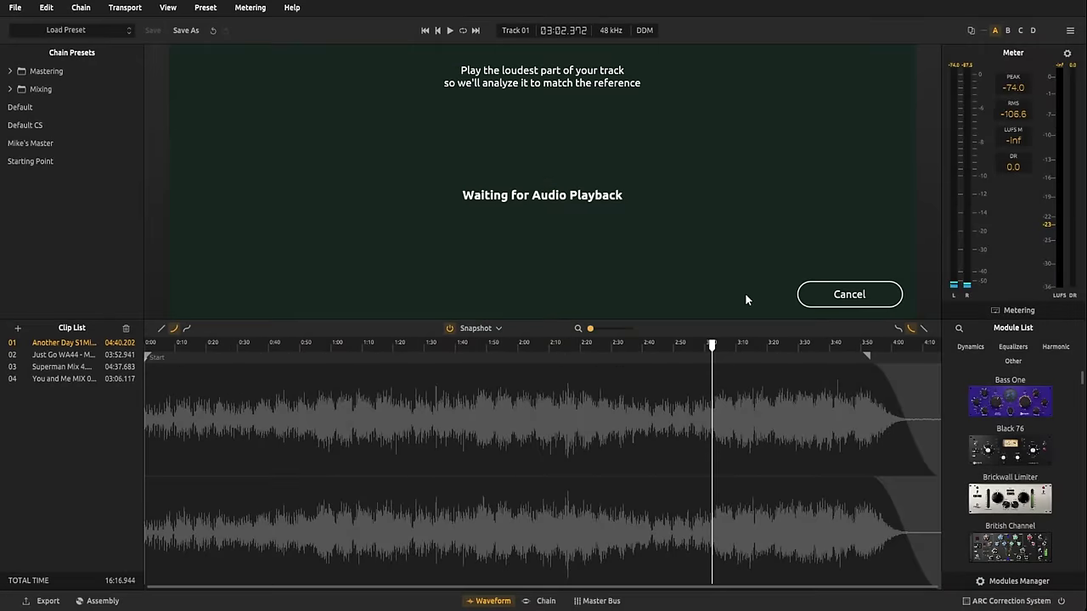
key("space")
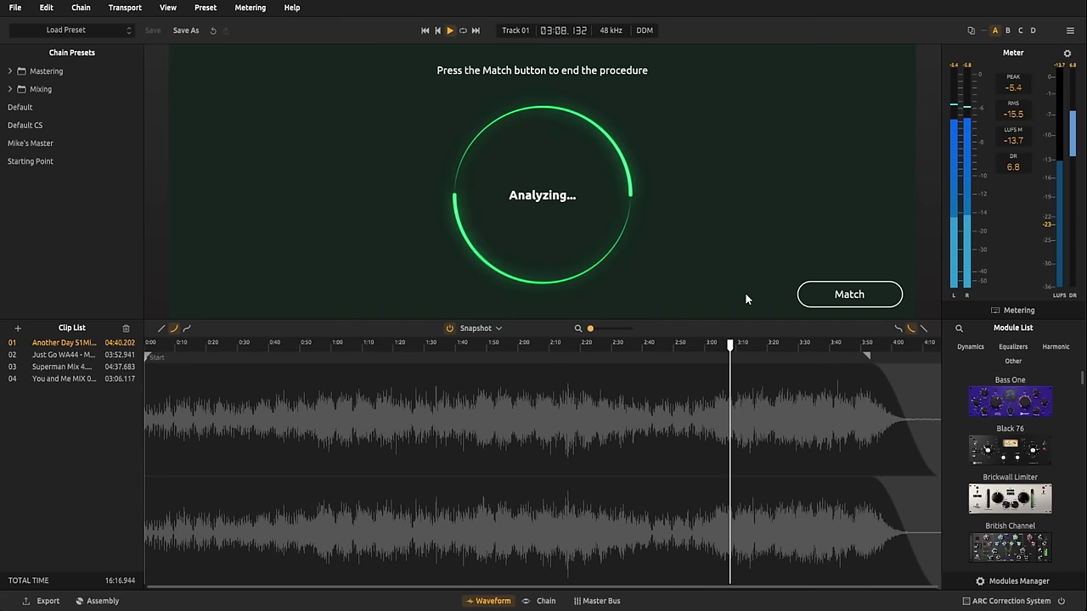
key("space")
left_click(840, 295)
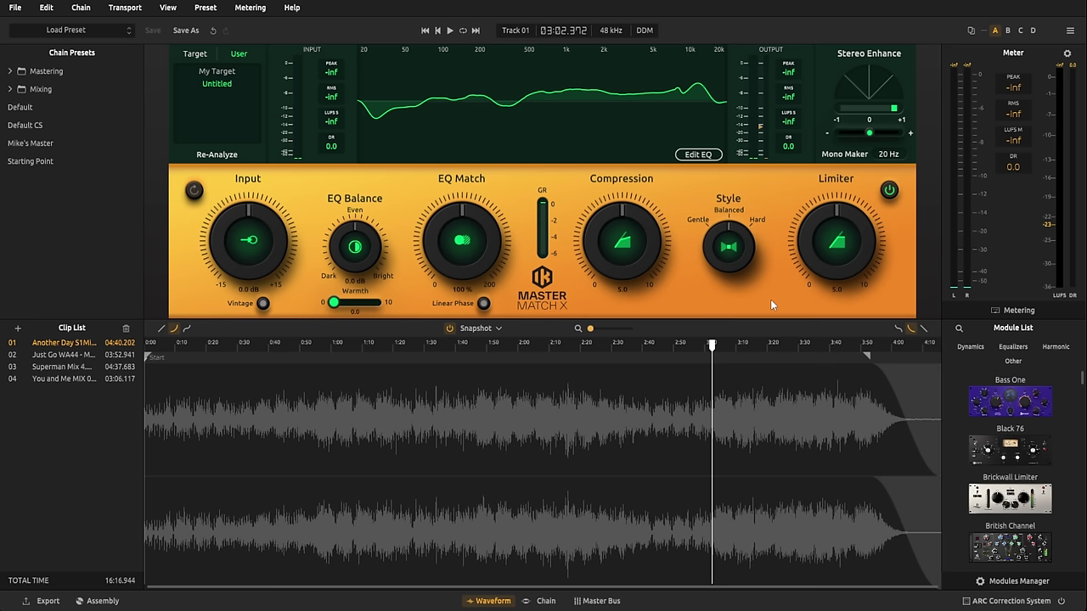
Step: While listening, raise EQ Match to 107%, nudge the Style knob, and lower Limiter to 4.8
key("space")
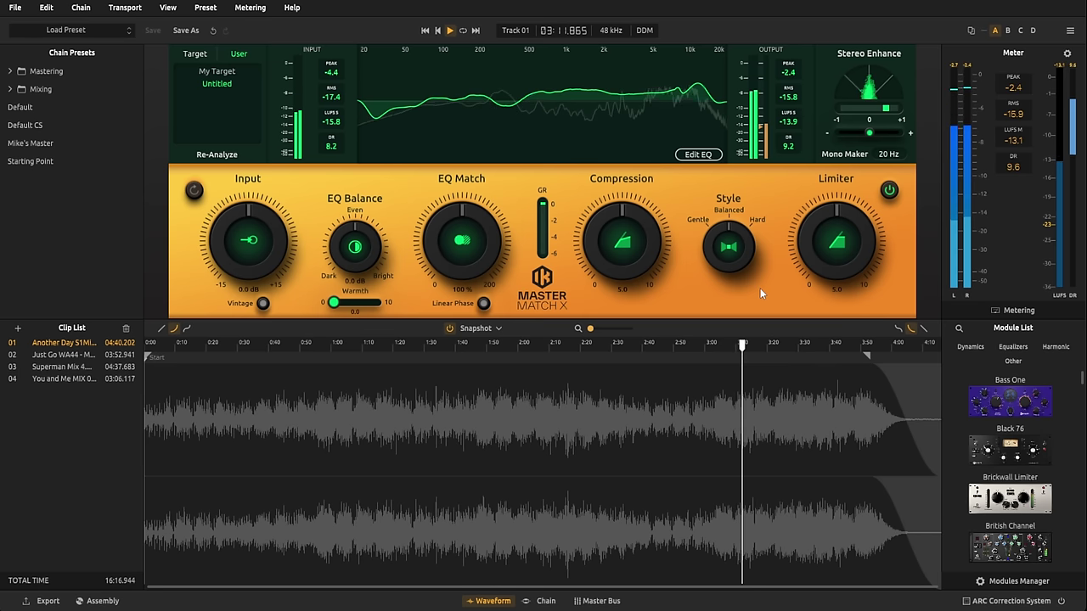
key("space")
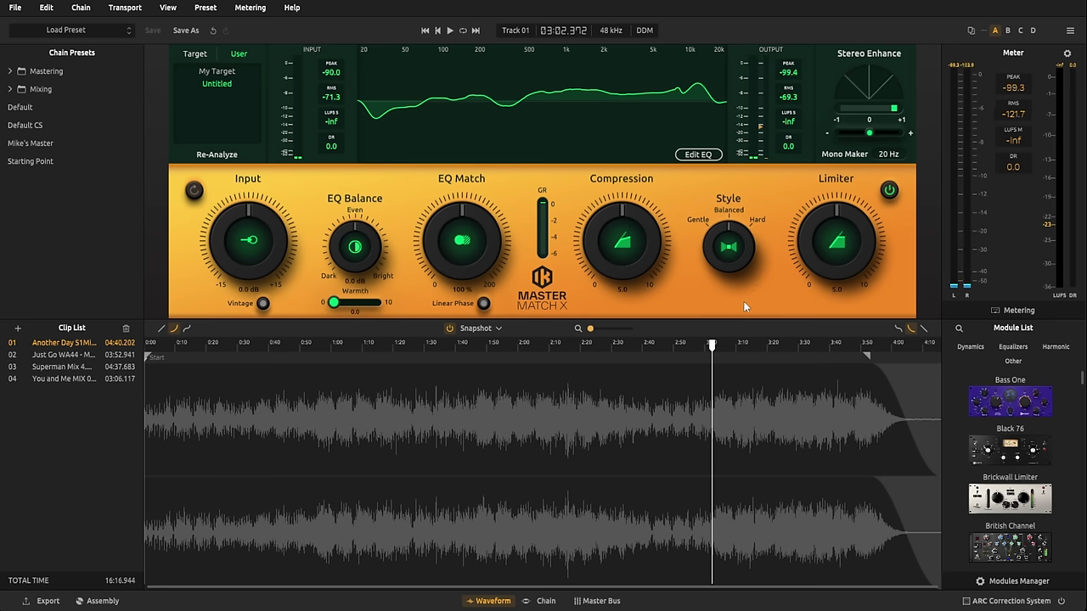
mouse_move(448, 239)
left_mouse_down()
mouse_move(463, 259)
mouse_move(462, 198)
mouse_move(469, 311)
mouse_move(463, 223)
mouse_move(466, 236)
left_mouse_up()
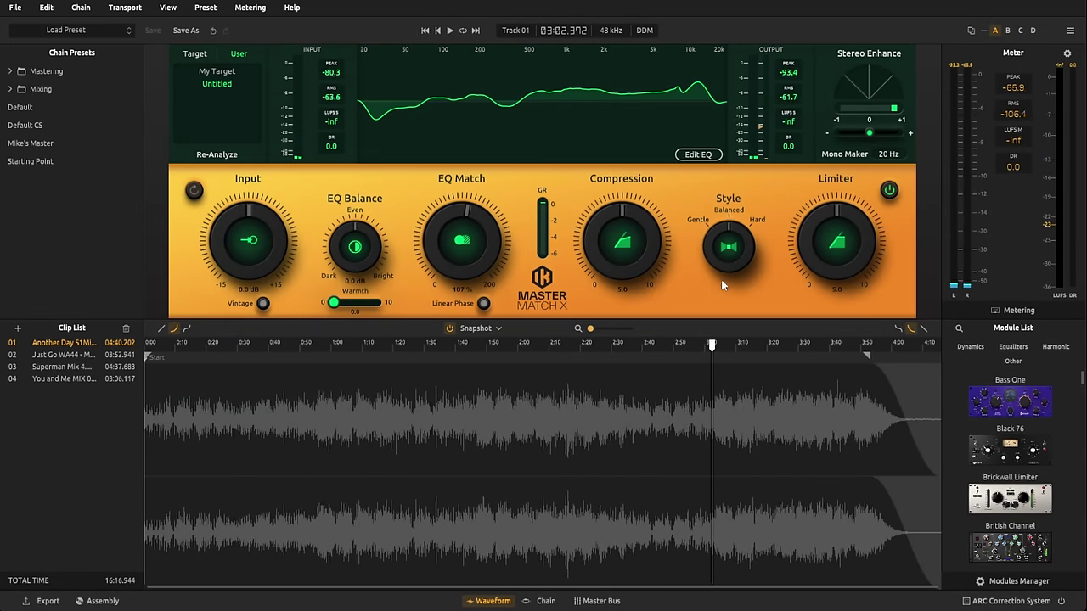
key("space")
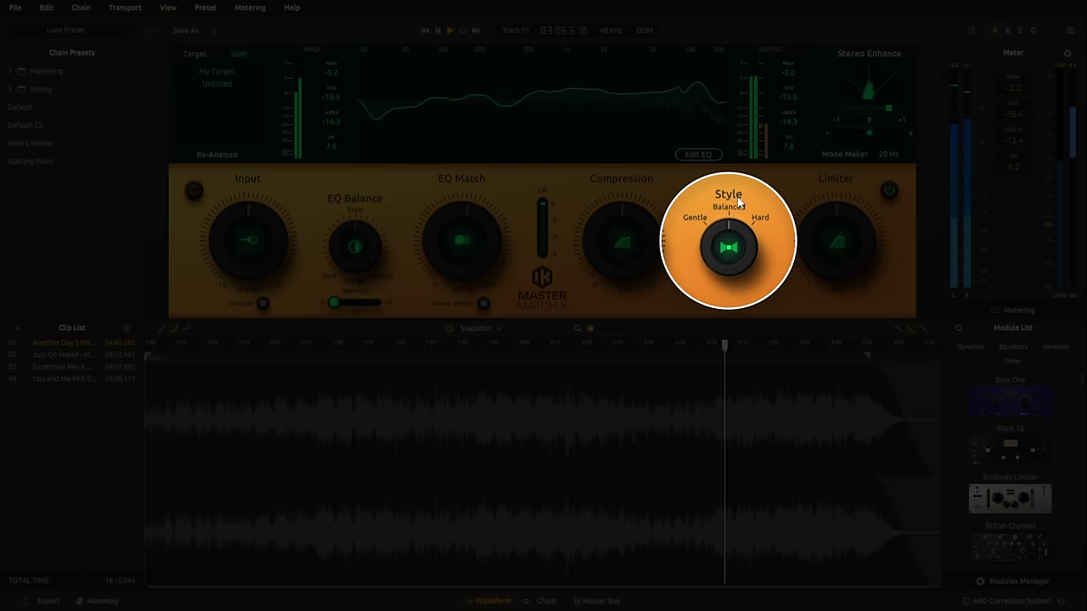
left_click_drag(729, 253, 738, 247)
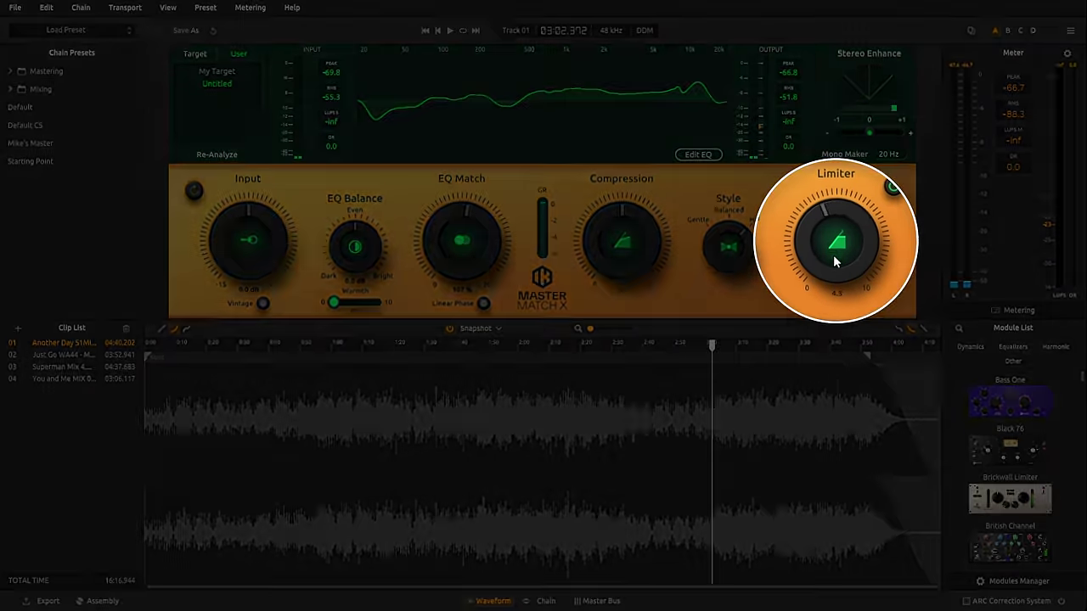
left_click_drag(833, 255, 834, 255)
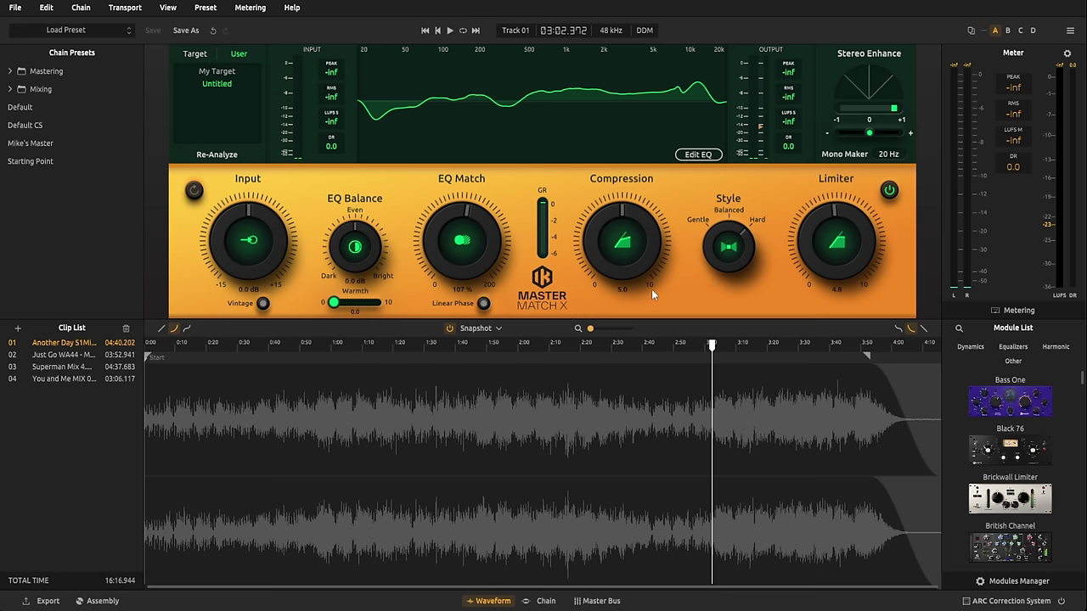
Step: Re-analyze against the SONGWRITER genre target, playing the song, and apply the new match
left_click(219, 155)
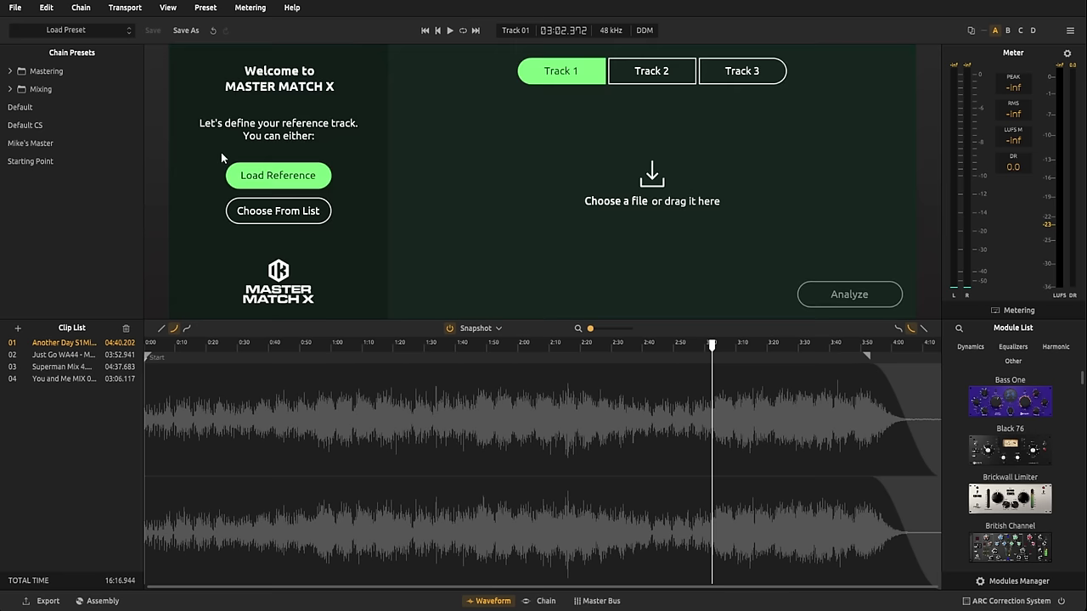
left_click(276, 214)
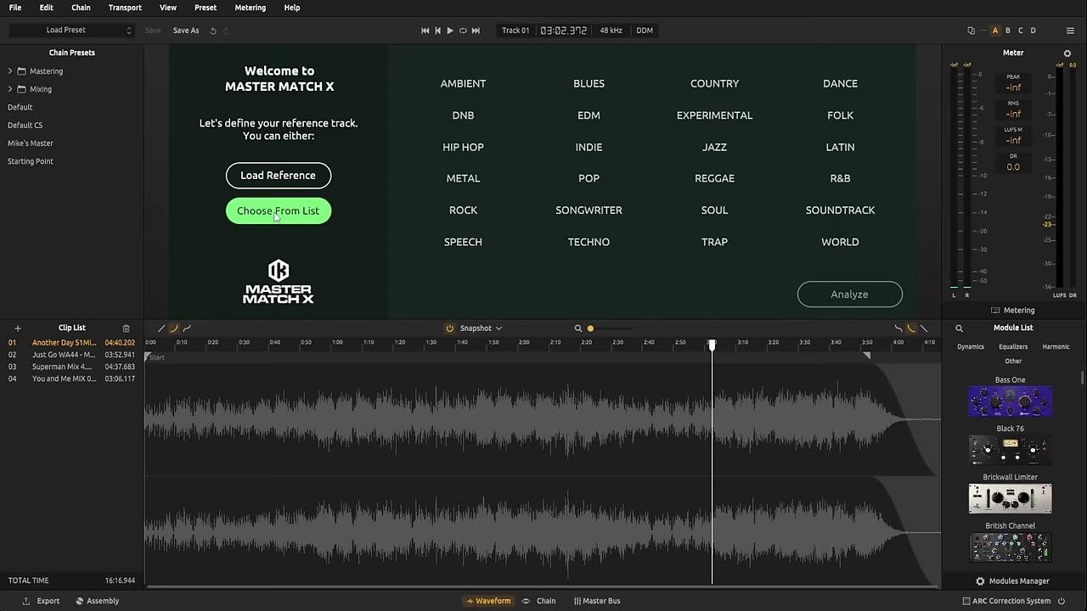
left_click(586, 217)
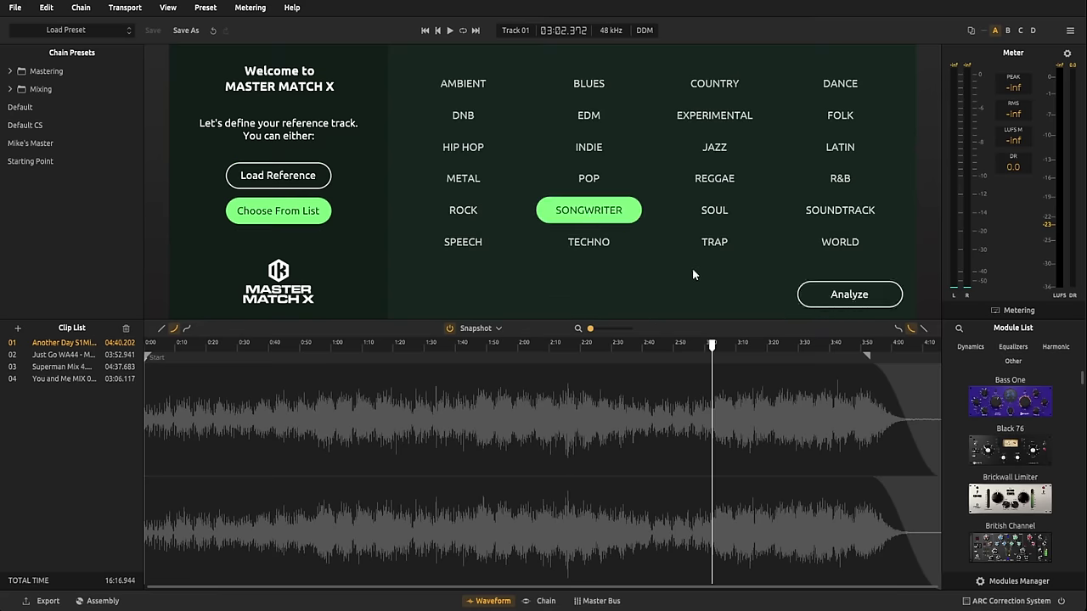
left_click(849, 297)
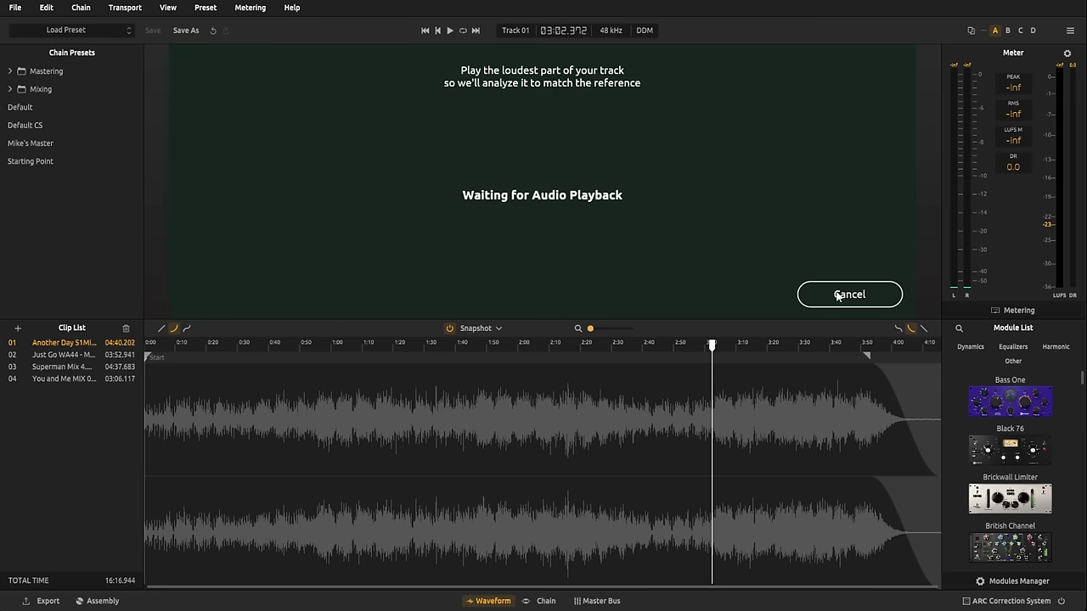
key("space")
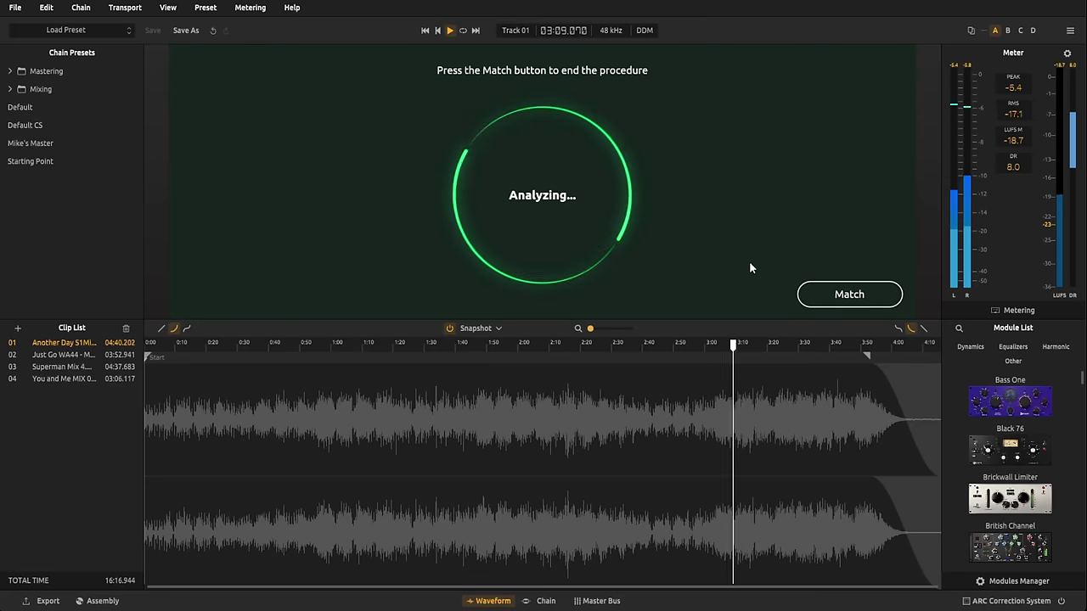
key("space")
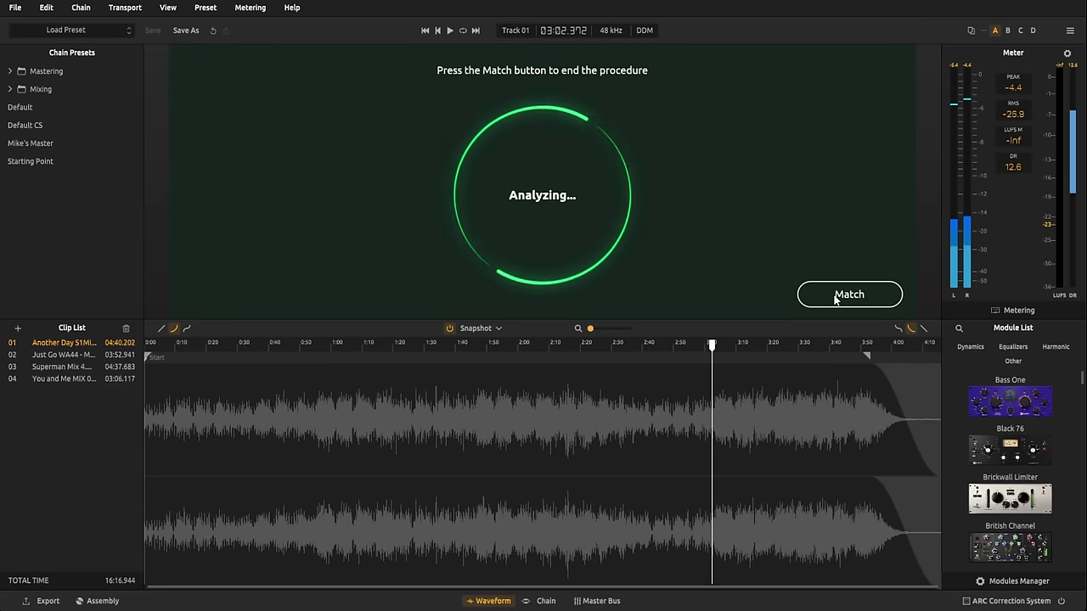
left_click(835, 297)
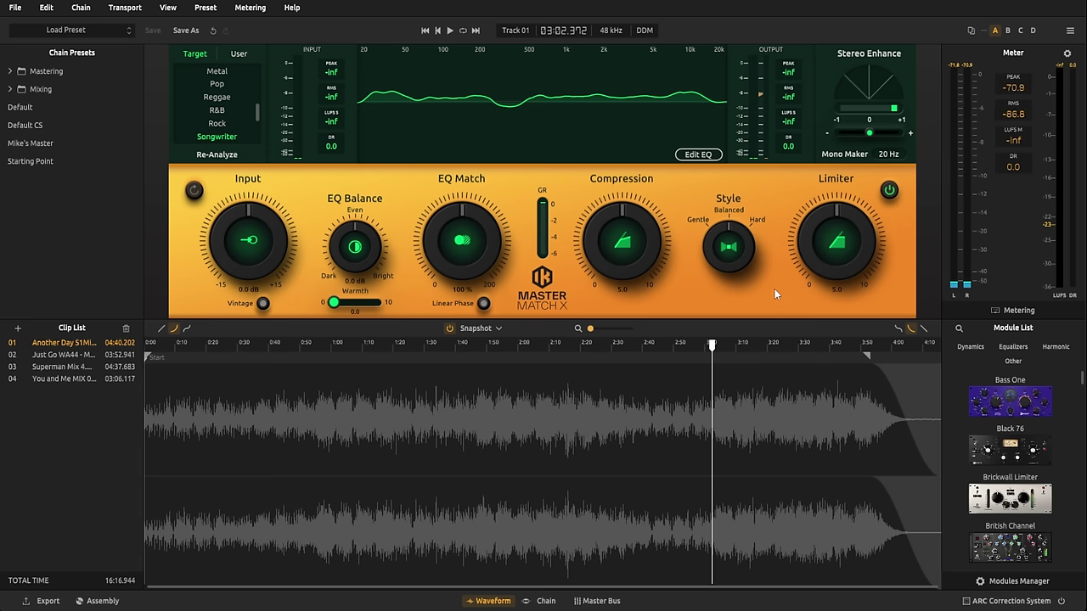
key("space")
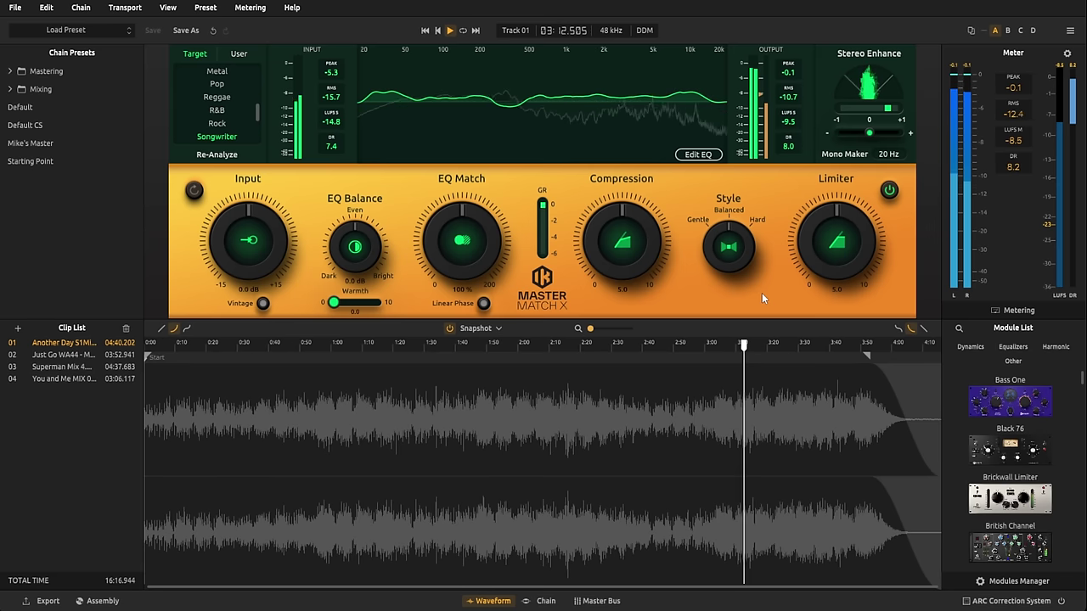
key("Left")
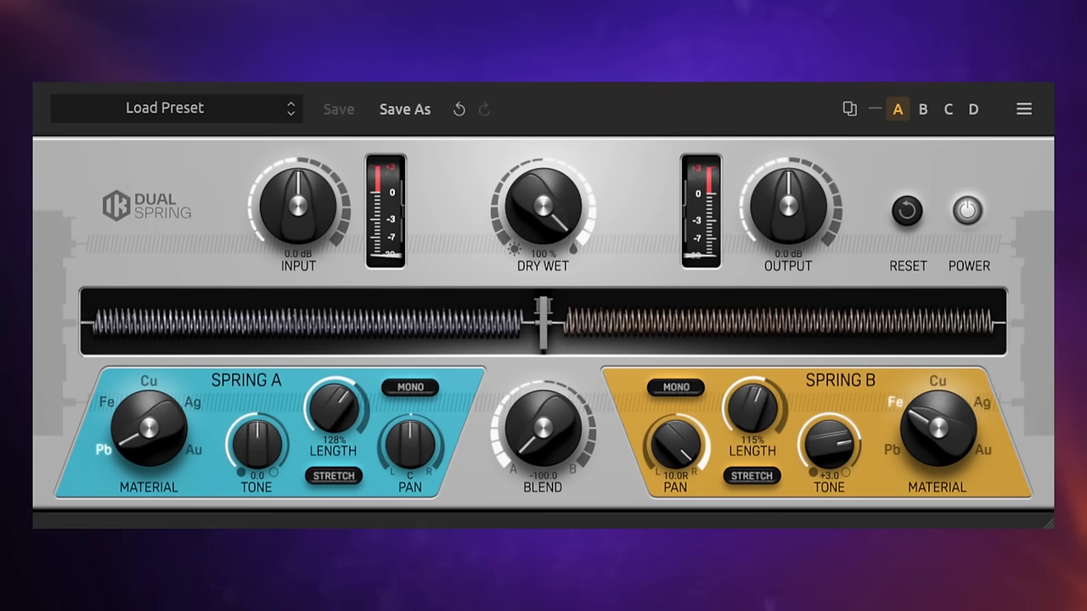
Step: Set Spring A's material to Ag, shorten its length to 118%, and pan it to 10.0L
left_click(149, 434)
left_click_drag(148, 435, 141, 169)
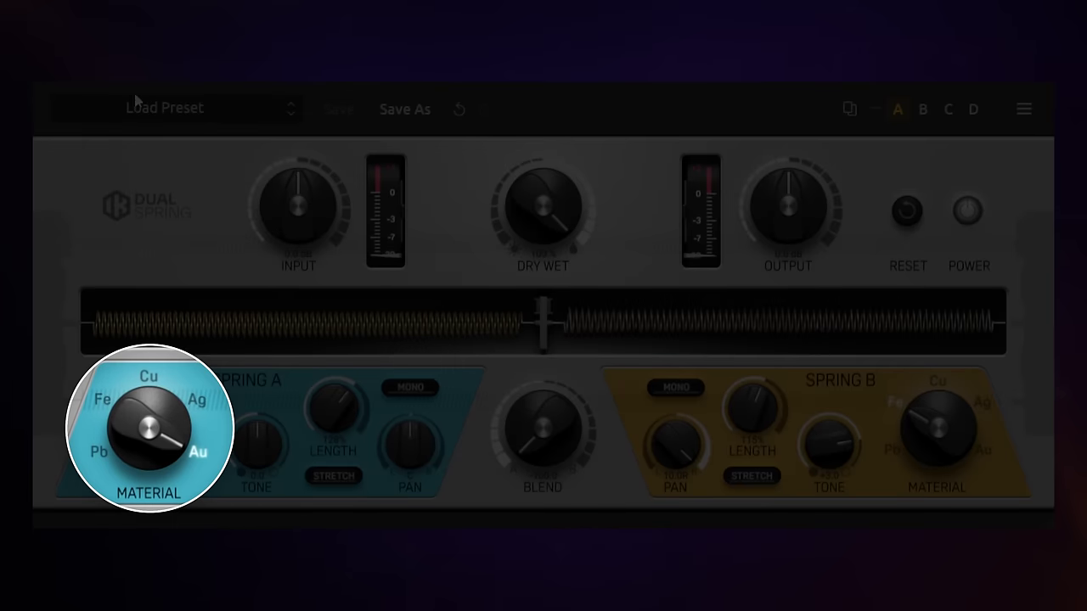
left_click_drag(134, 102, 131, 453)
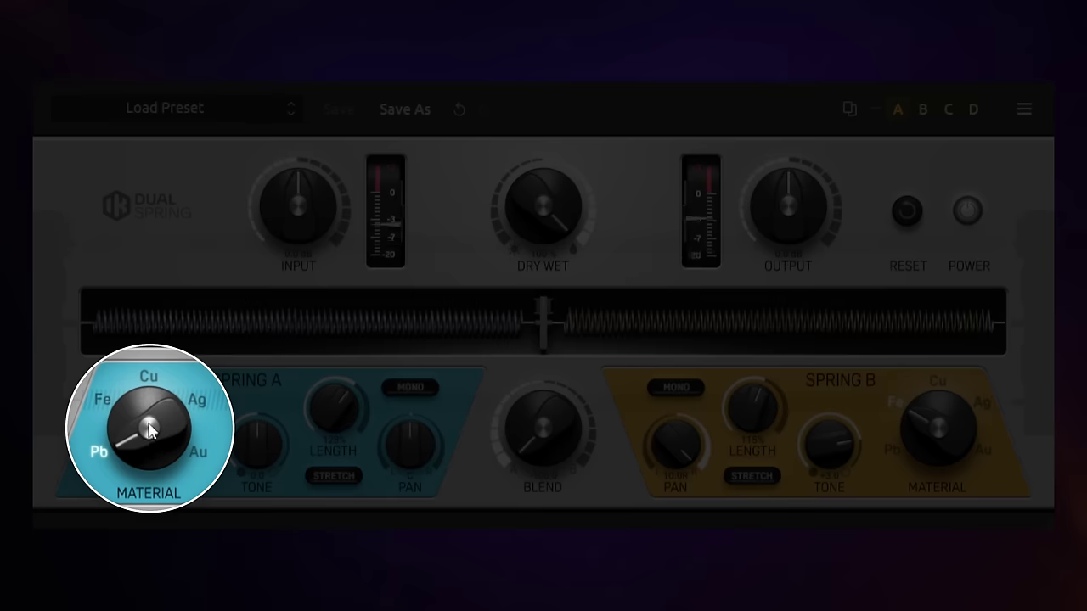
left_click_drag(148, 432, 145, 354)
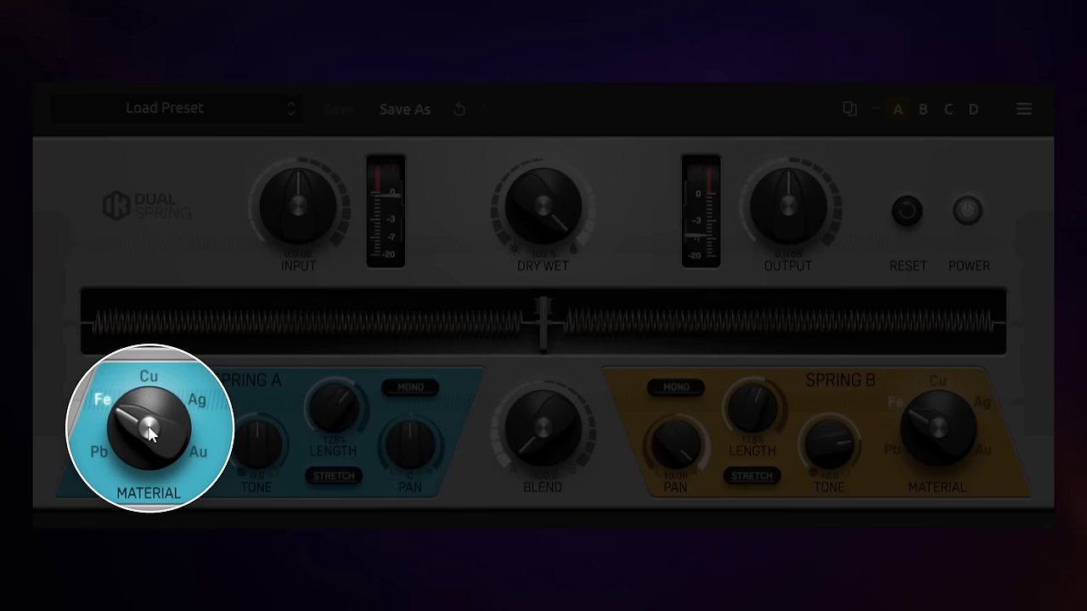
mouse_move(150, 433)
left_mouse_down()
mouse_move(148, 364)
mouse_move(153, 429)
left_mouse_up()
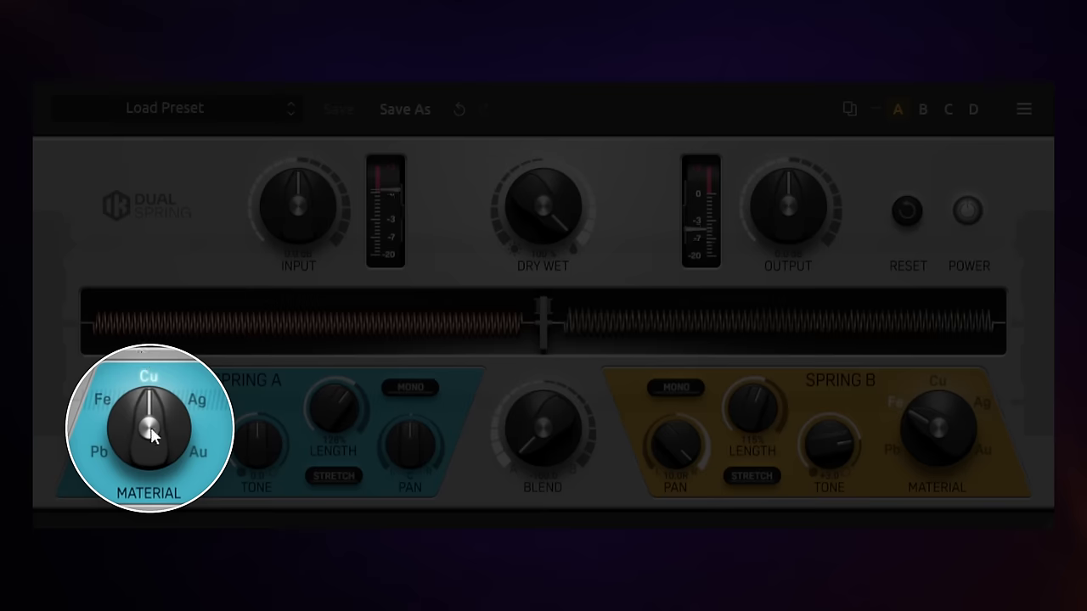
left_click_drag(153, 433, 150, 368)
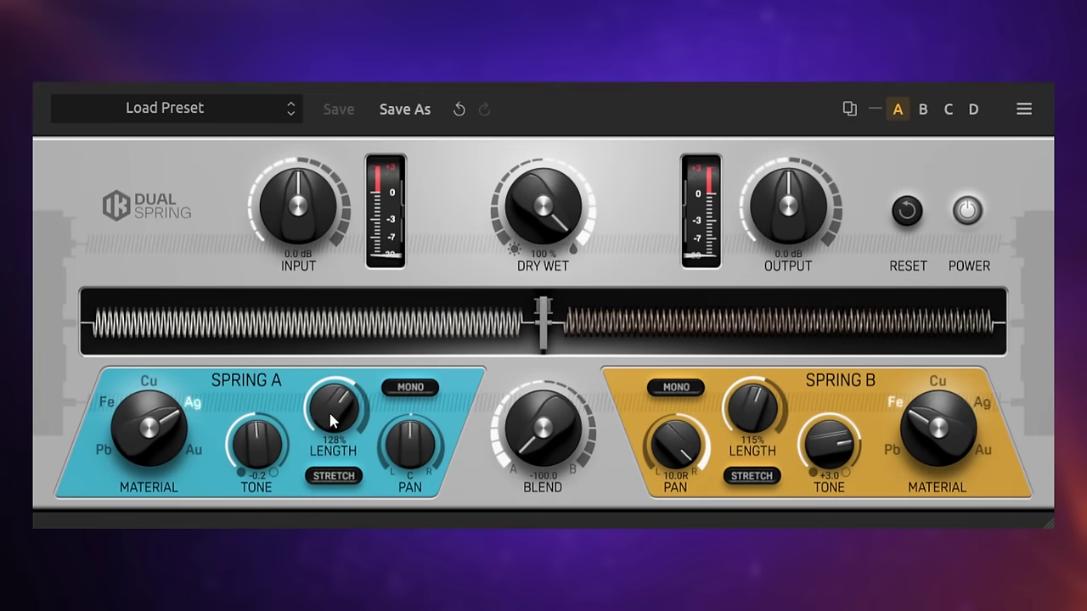
mouse_move(328, 410)
left_mouse_down()
mouse_move(330, 424)
mouse_move(329, 415)
left_mouse_up()
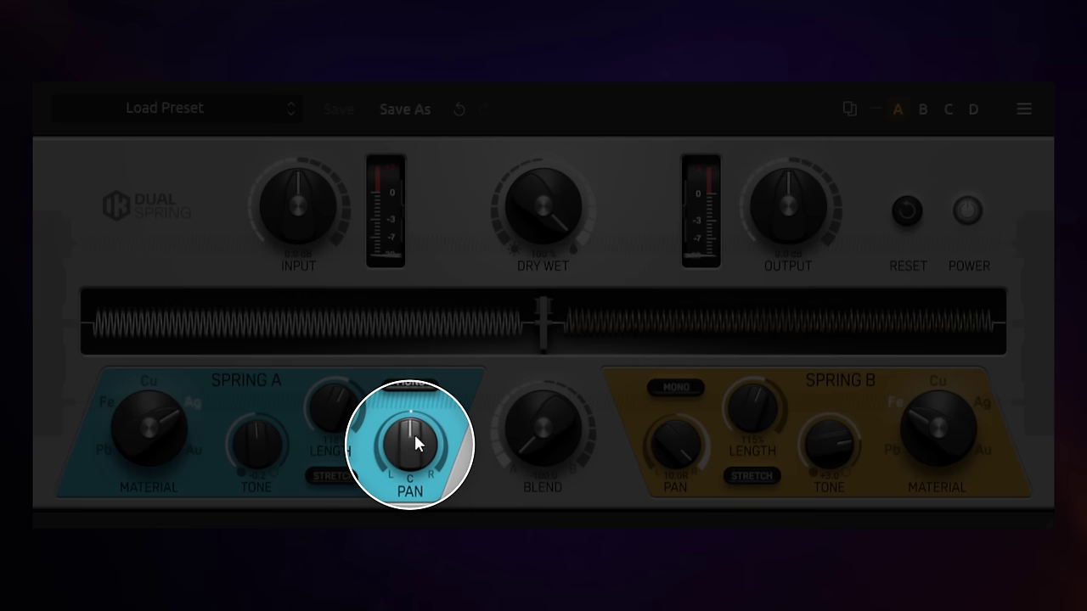
left_click_drag(408, 431, 408, 470)
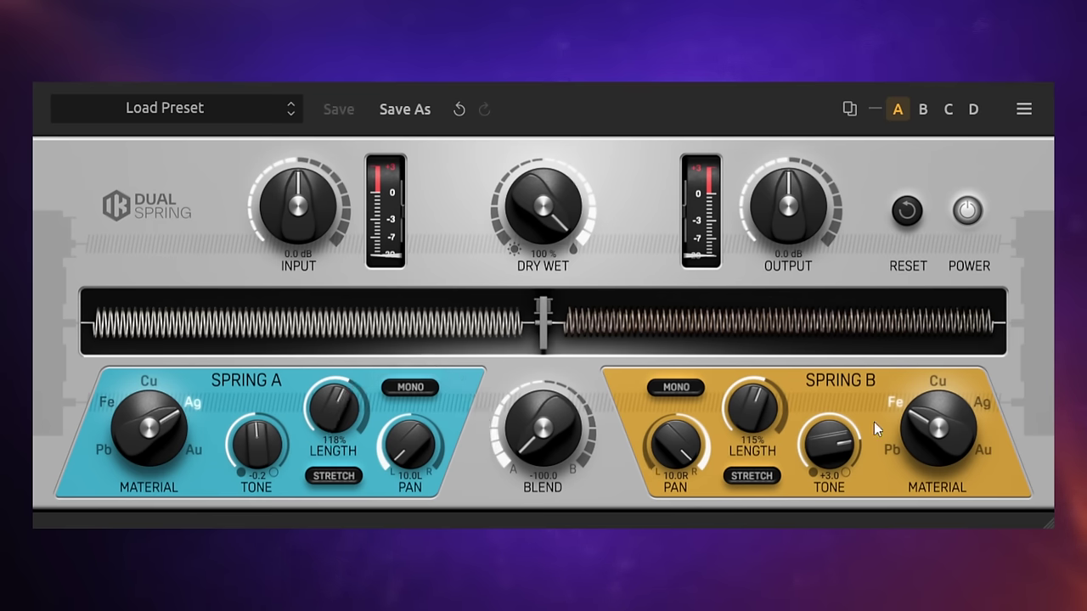
Step: Centre Dual Spring's BLEND knob and set its DRY WET mix to about 27%
left_click_drag(541, 437, 534, 290)
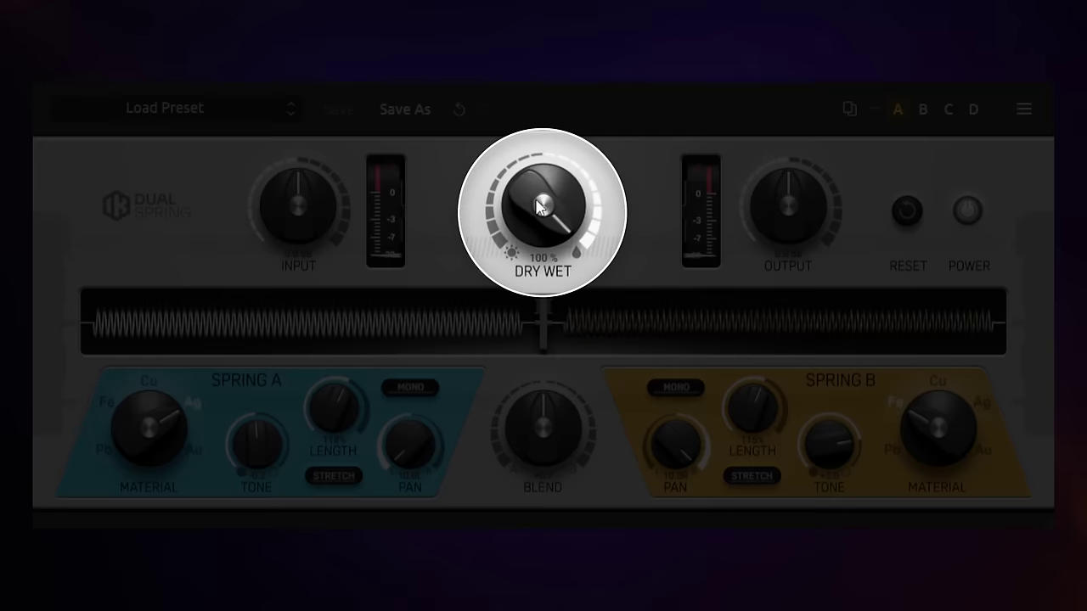
left_click_drag(548, 211, 540, 458)
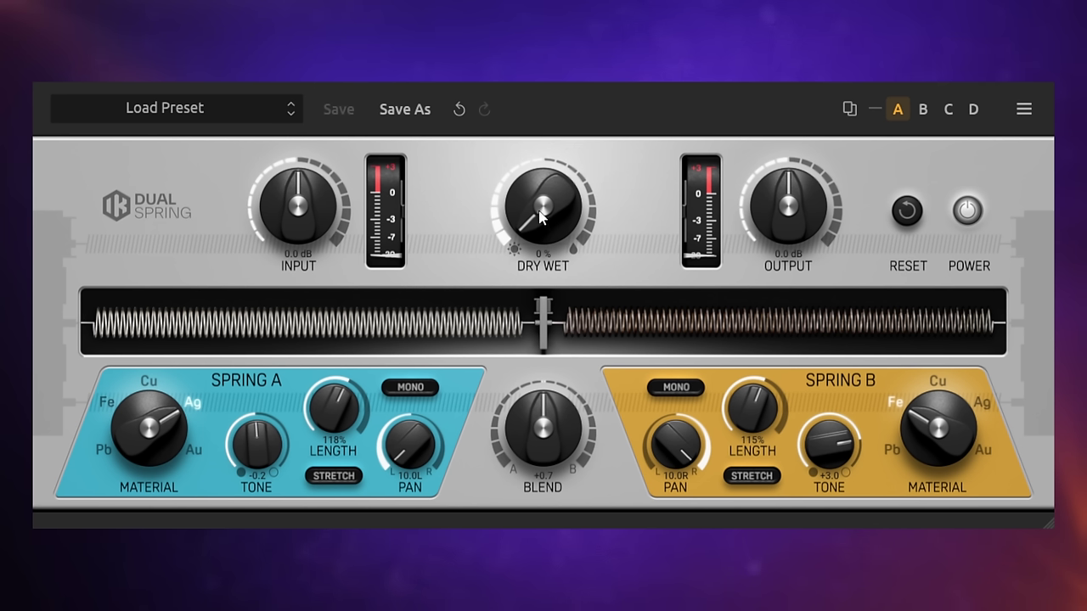
left_click_drag(540, 217, 542, 144)
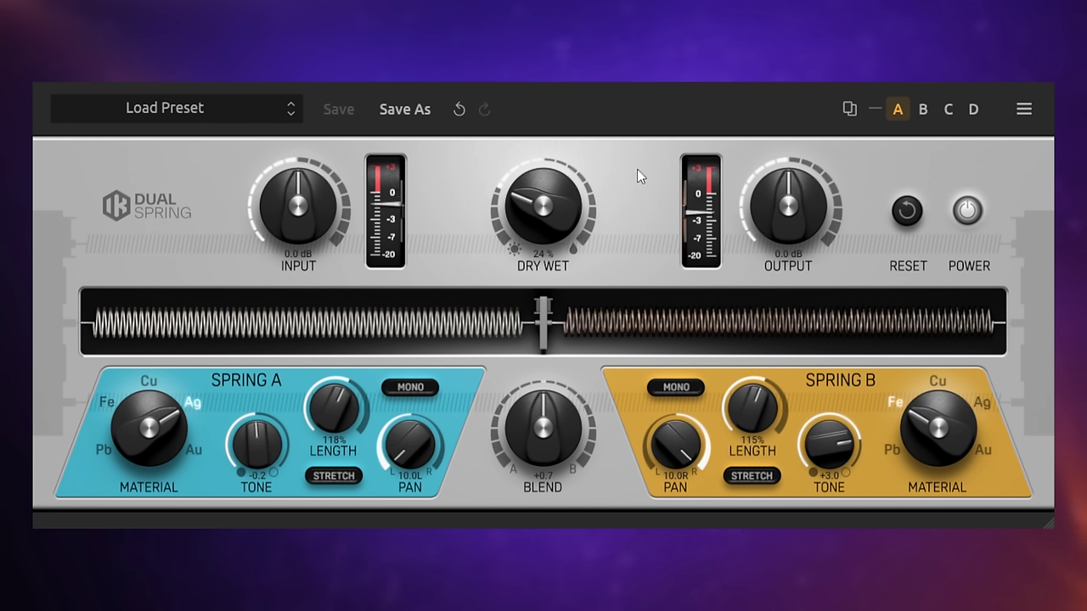
left_click_drag(541, 210, 541, 205)
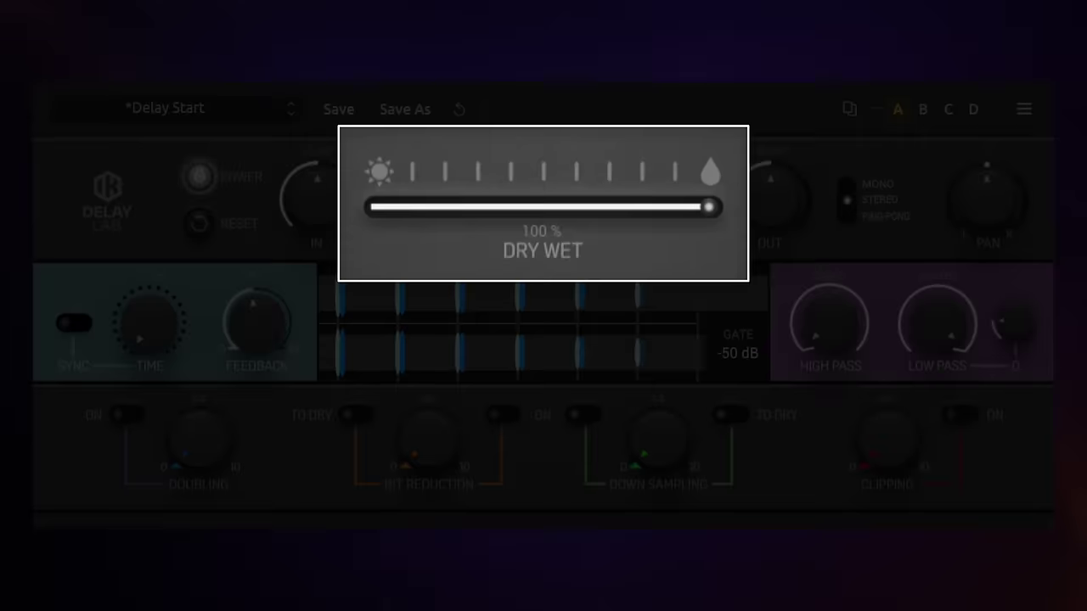
Step: Lower Delay Lab's dry/wet mix to 22% and lengthen the delay time to 650.5 ms
left_click_drag(650, 205, 350, 221)
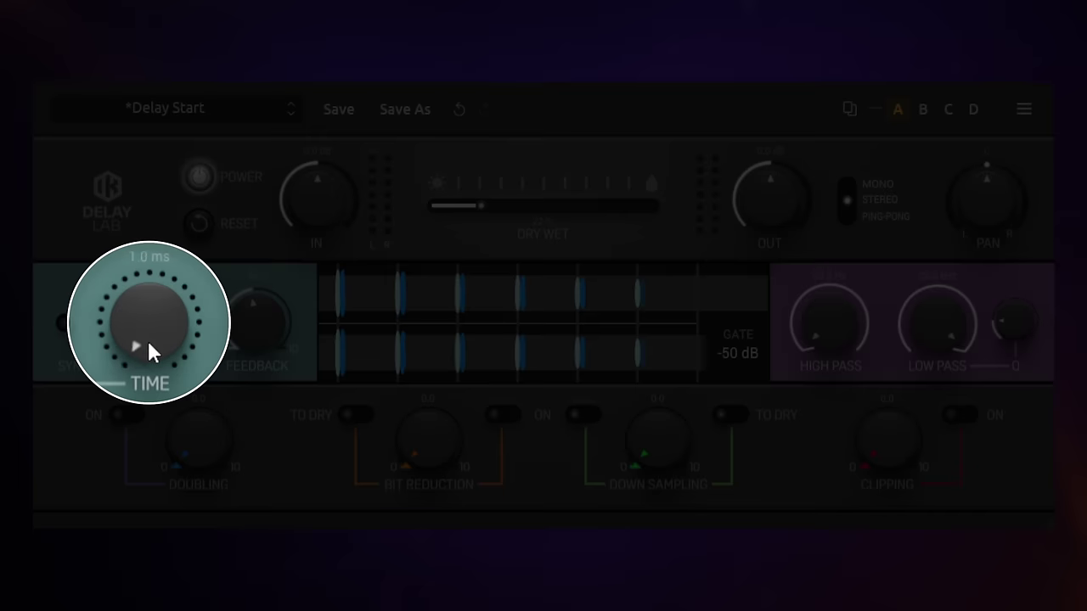
left_click_drag(148, 340, 139, 242)
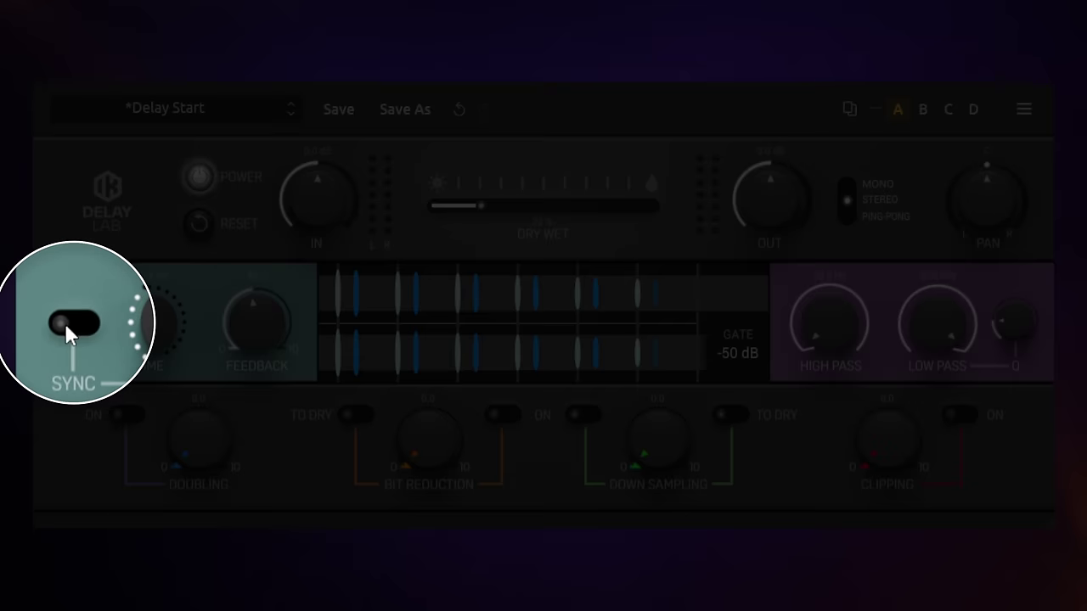
Step: Sync Delay Lab's time to tempo at 1/8D and set the echoes to ping-pong mode
left_click(74, 326)
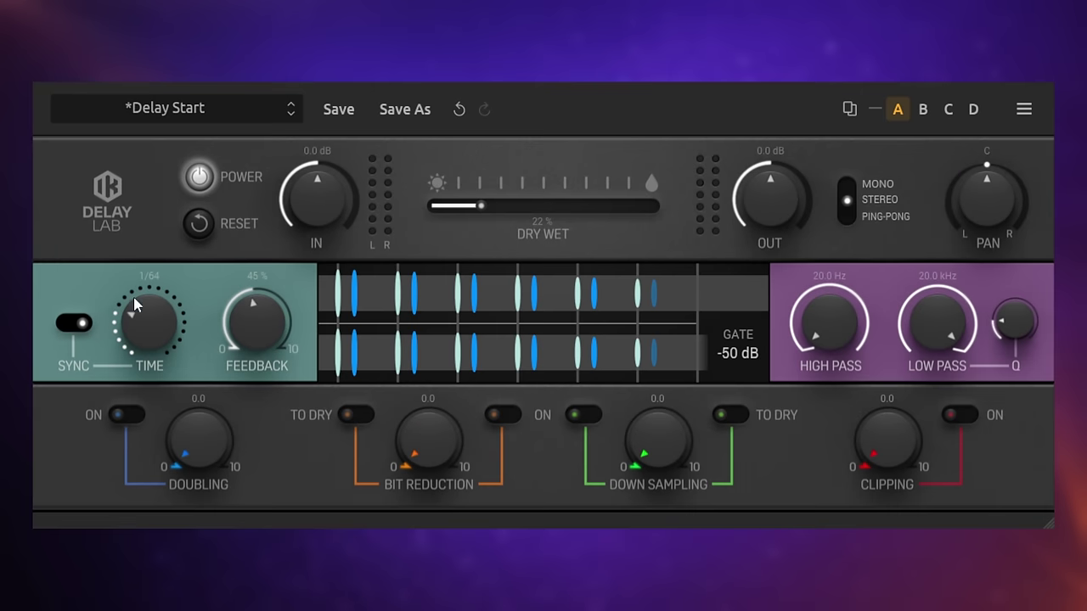
left_click_drag(141, 324, 120, 242)
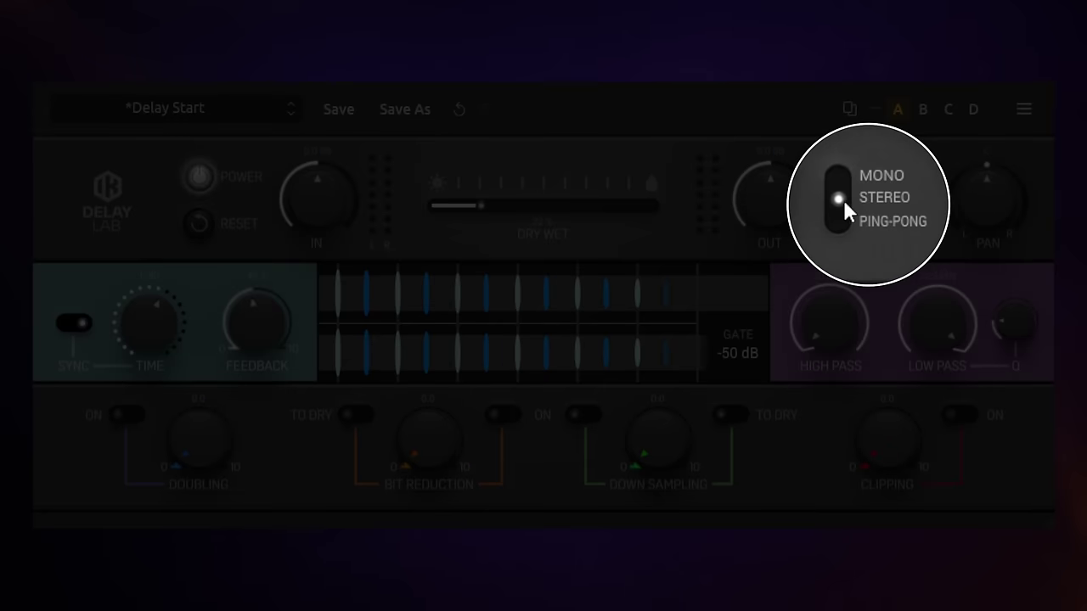
left_click(837, 227)
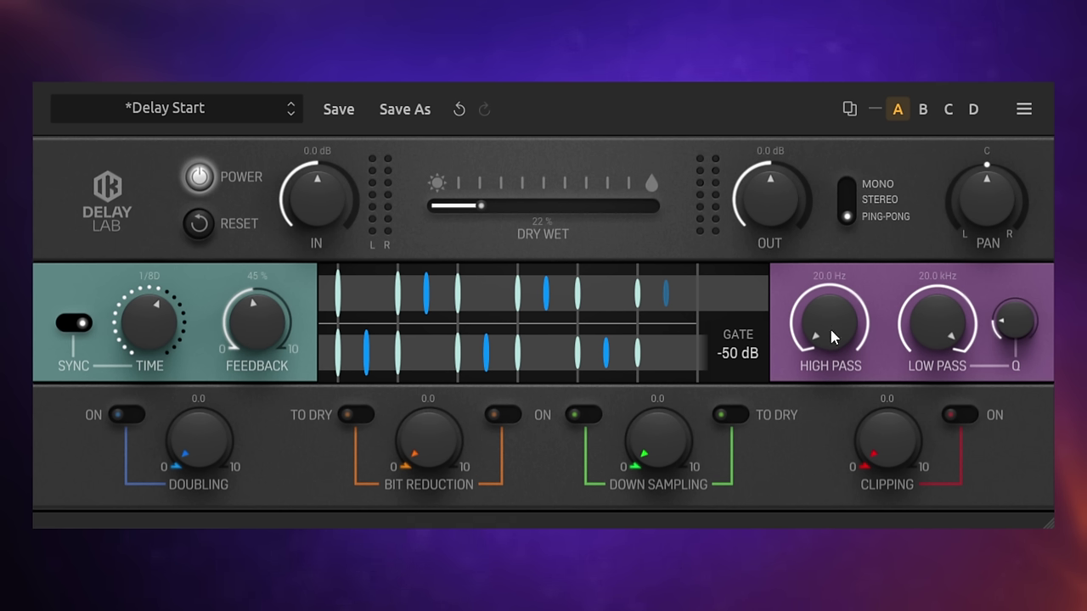
Step: Raise Delay Lab's high-pass to 304 Hz and settle the dry/wet mix around 27%
left_click_drag(836, 336, 816, 140)
left_click_drag(482, 206, 499, 209)
left_click_drag(633, 207, 776, 219)
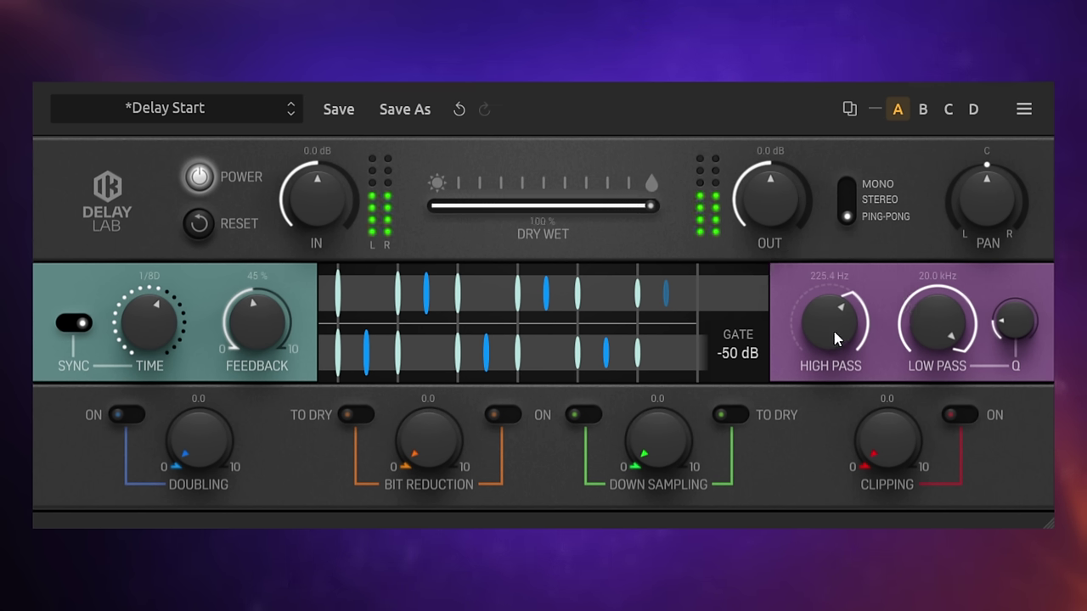
mouse_move(835, 337)
left_mouse_down()
mouse_move(835, 299)
mouse_move(841, 311)
mouse_move(827, 329)
left_mouse_up()
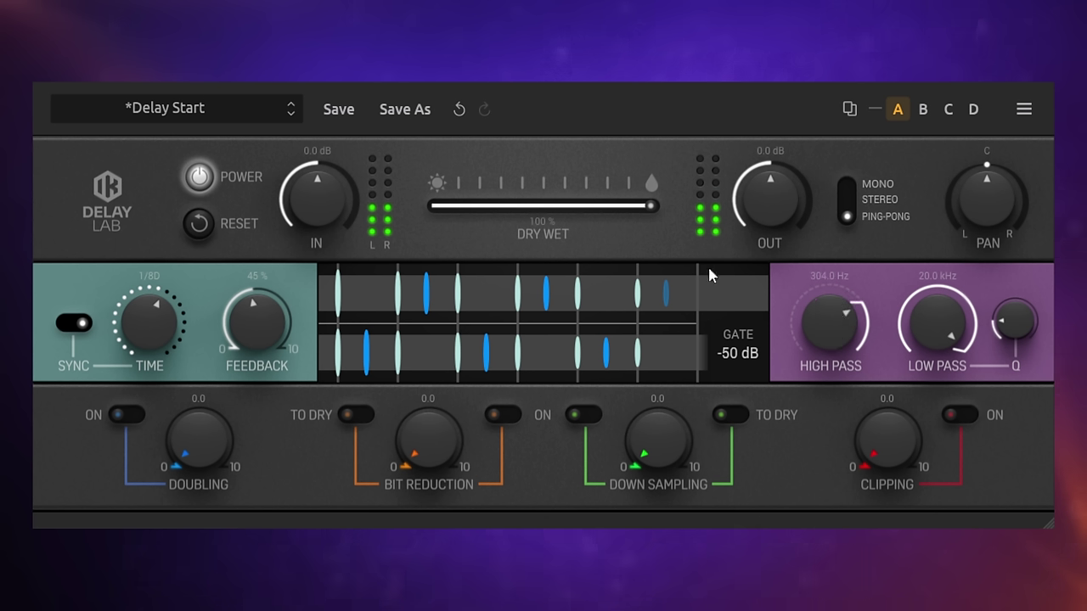
left_click_drag(653, 206, 416, 227)
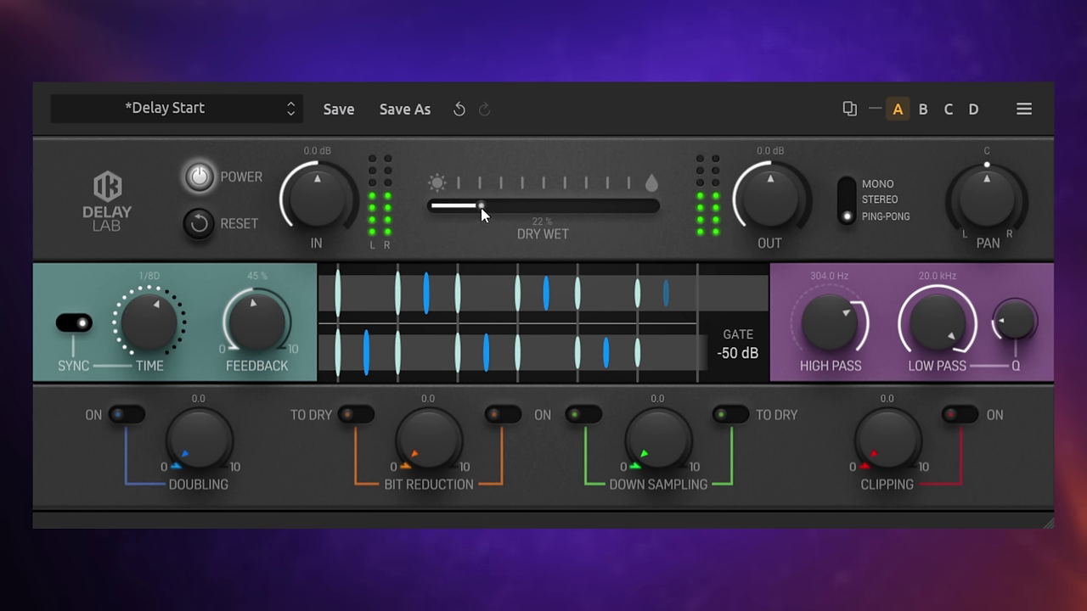
left_click_drag(482, 214, 490, 215)
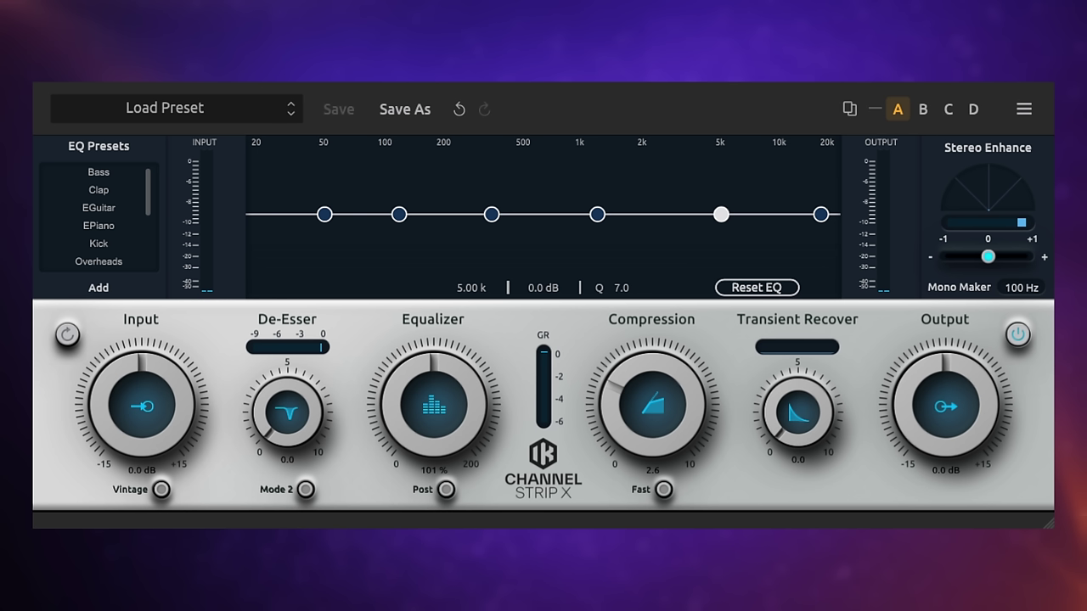
Step: Turn Channel Strip X's Equalizer amount down from 101% to 98%
left_click_drag(438, 400, 434, 414)
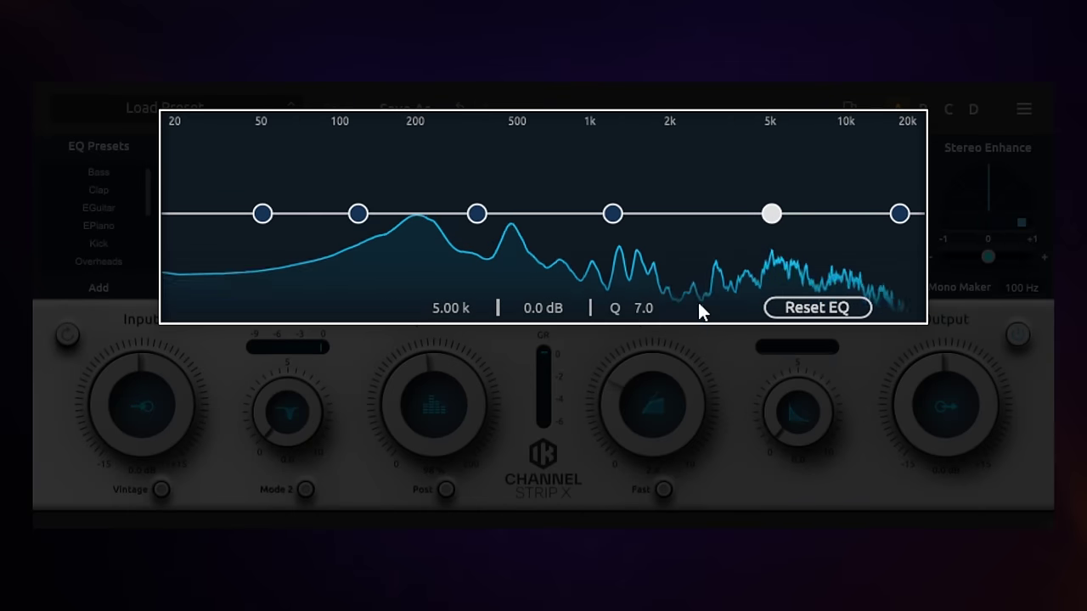
Step: Shape Channel Strip X's EQ with a 5.9 kHz high boost and a 58 Hz low cut
left_click_drag(772, 219, 789, 183)
scroll(791, 173, "down", 5)
mouse_move(265, 212)
left_mouse_down()
mouse_move(287, 273)
mouse_move(279, 293)
left_mouse_up()
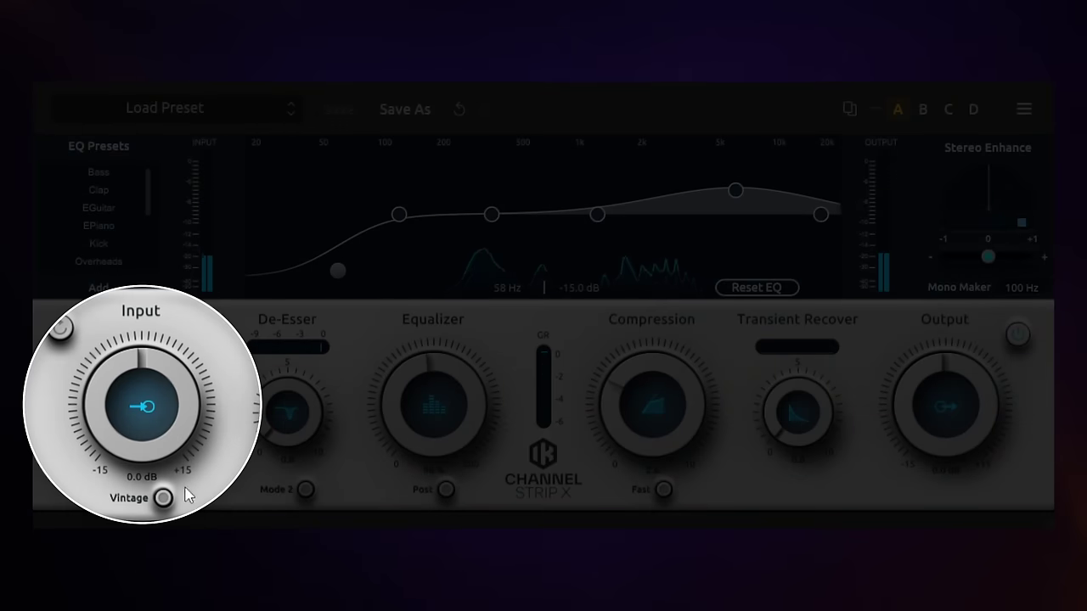
Step: Enable Vintage mode, add slight input gain, set De-Esser to 3.6 and Equalizer to 119%
left_click(161, 489)
left_click_drag(154, 438, 154, 433)
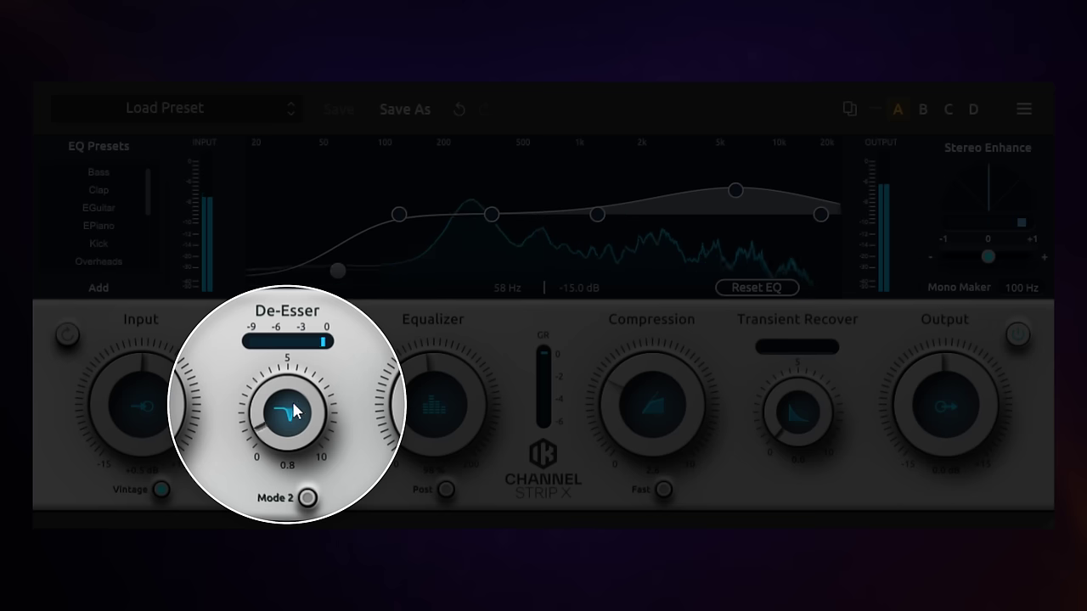
left_click_drag(293, 412, 304, 342)
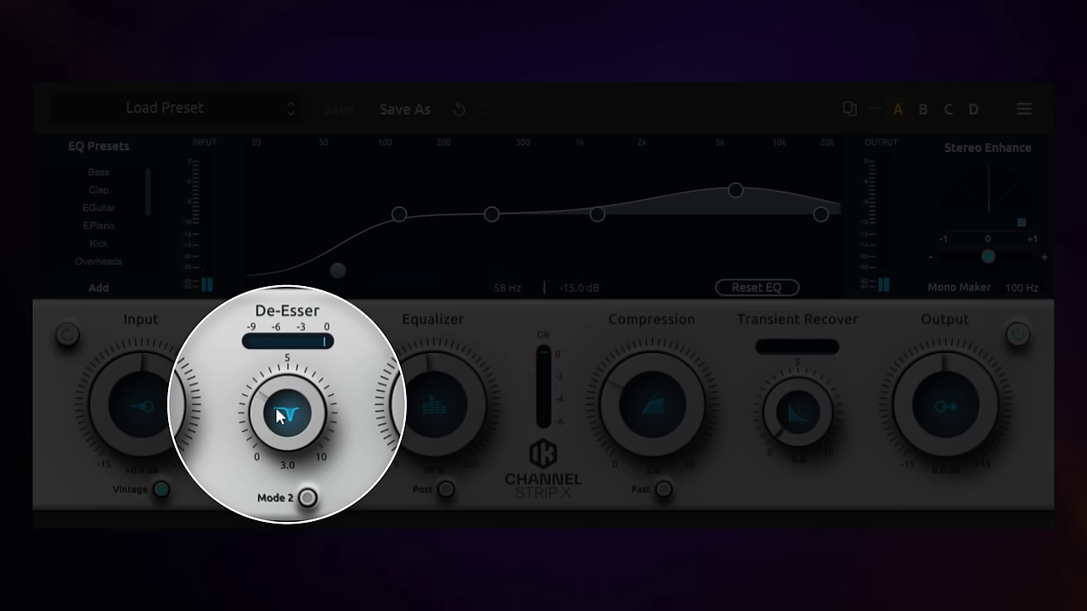
left_click_drag(286, 417, 284, 390)
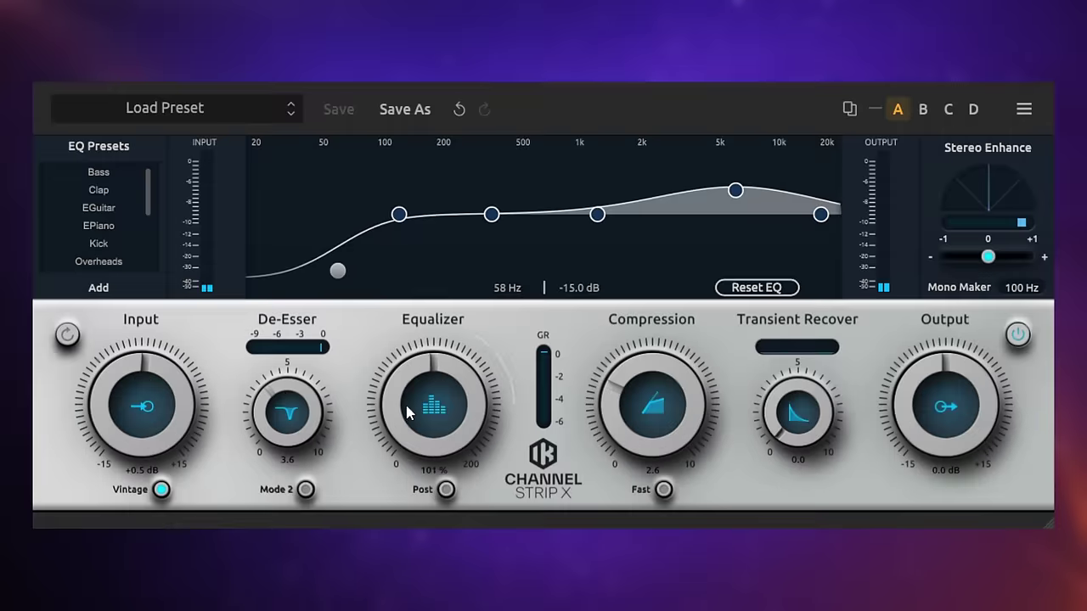
left_click_drag(395, 416, 404, 385)
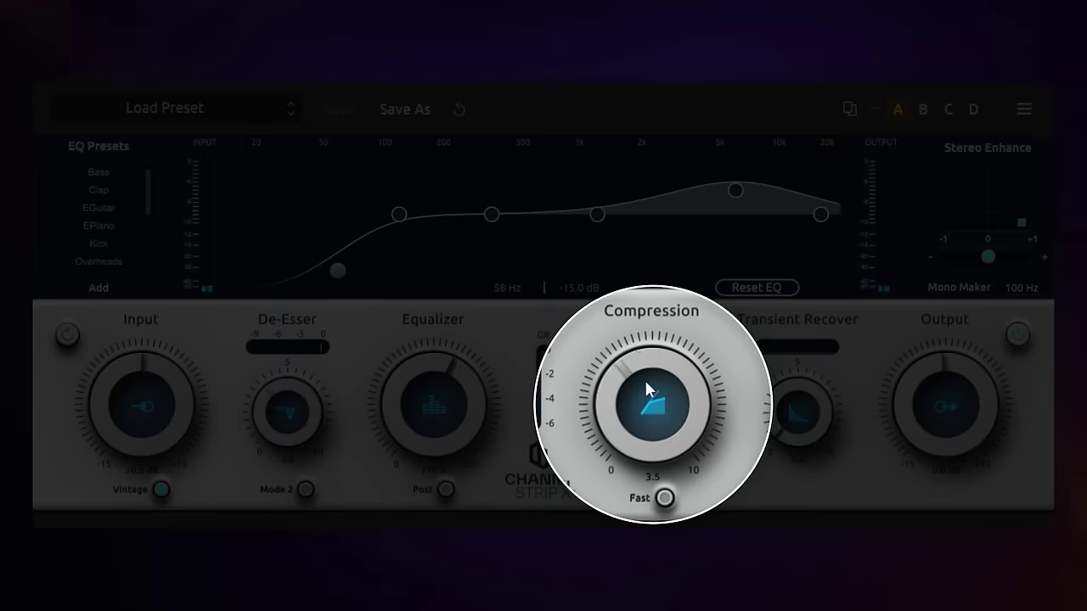
Step: Set Compression to 4.3 in Fast mode and Transient Recover to 5.0
left_click_drag(644, 379, 655, 335)
left_click(665, 497)
mouse_move(652, 413)
left_mouse_down()
mouse_move(652, 441)
mouse_move(647, 431)
left_mouse_up()
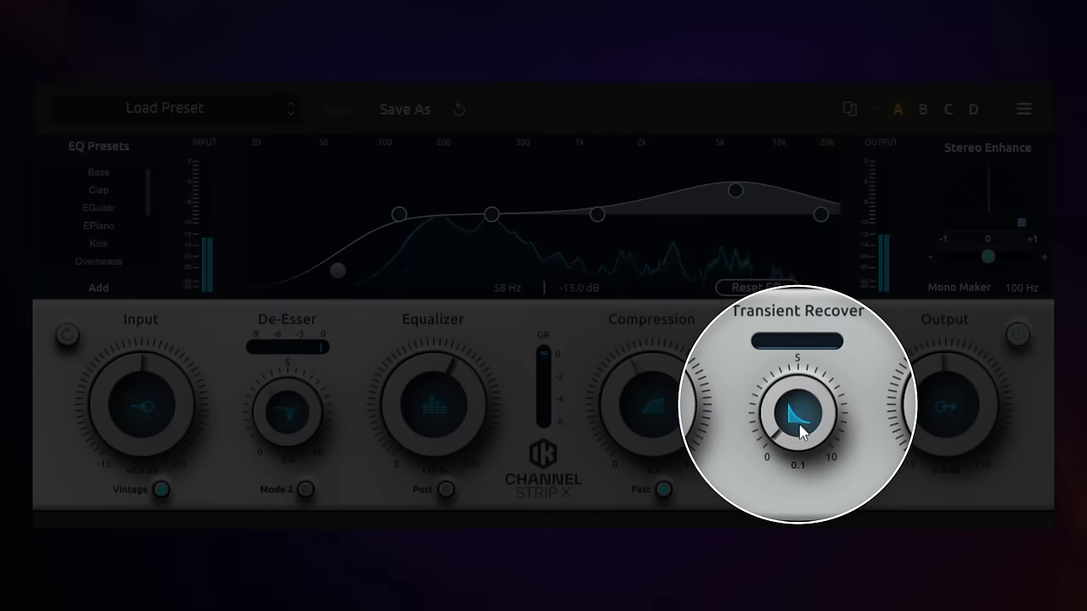
left_click_drag(798, 391, 798, 339)
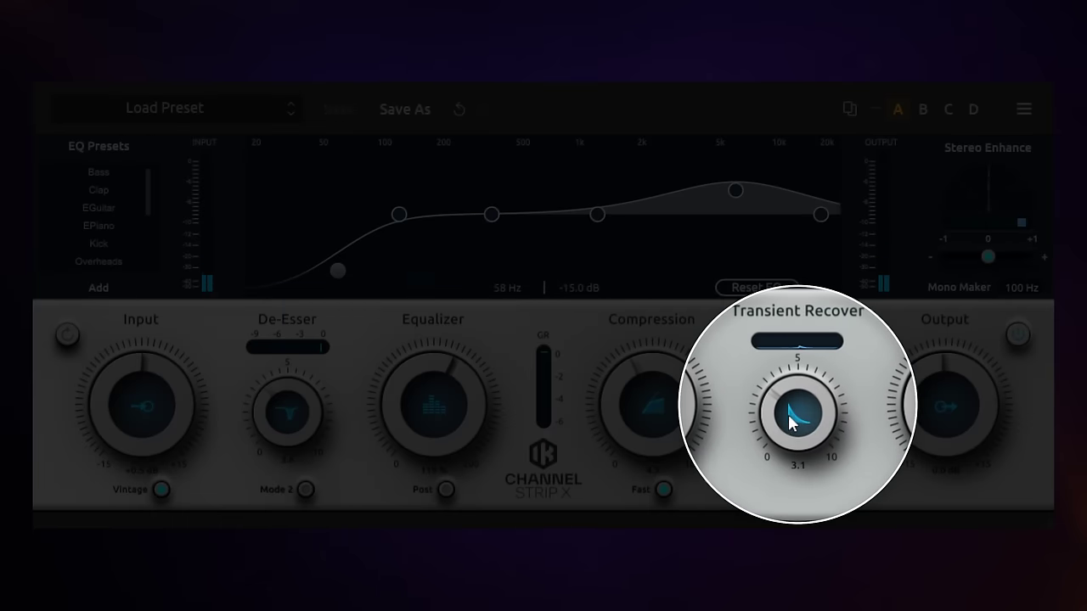
left_click_drag(792, 411, 799, 356)
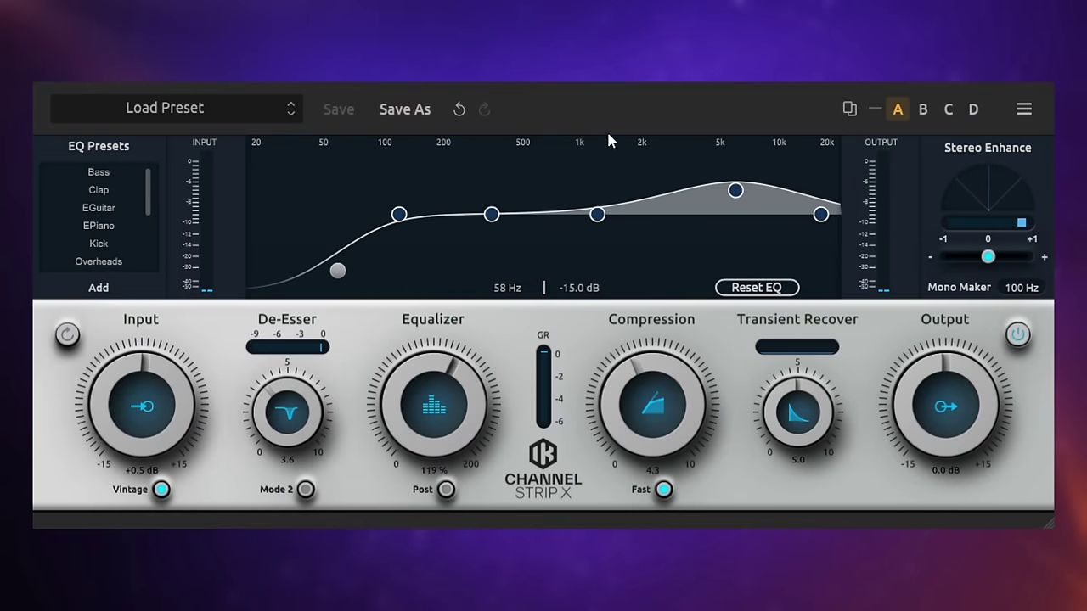
Step: A/B Channel Strip X on and off, start playback, and set its input to +1.5 dB
left_click(1019, 336)
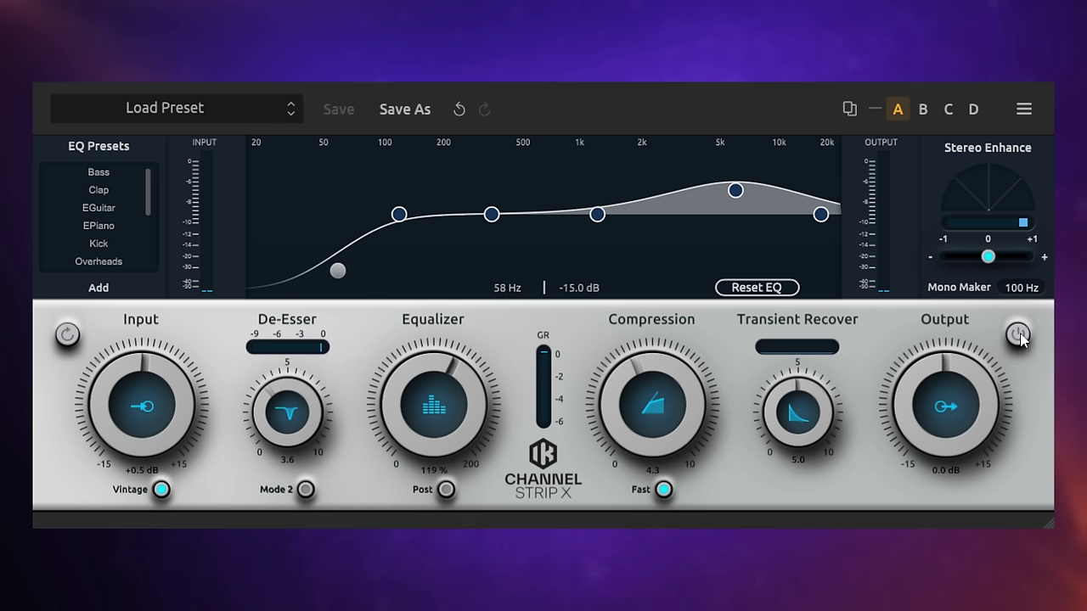
left_click(1018, 336)
key("space")
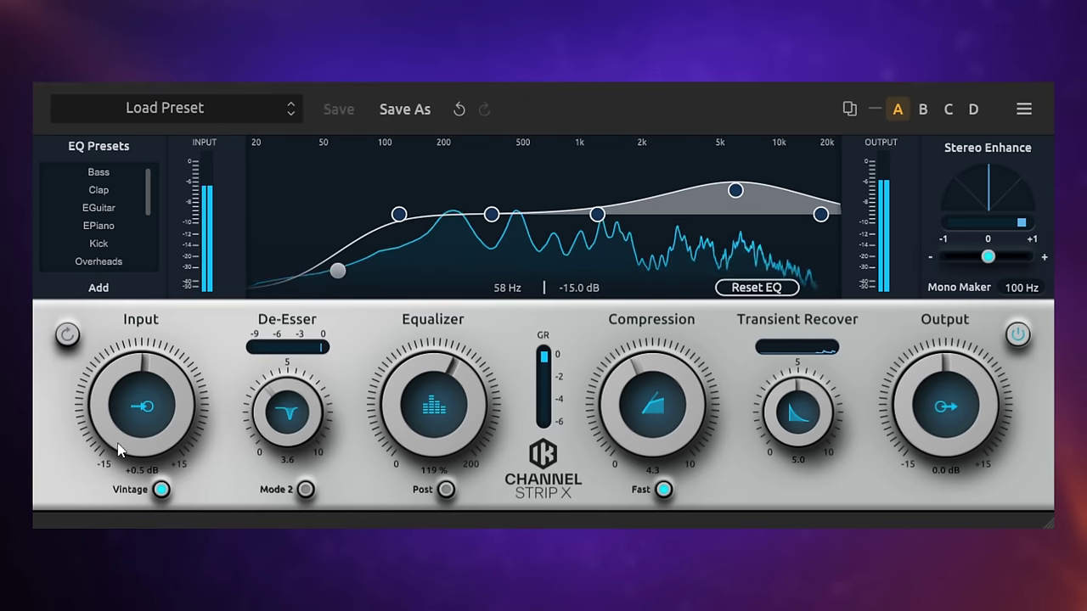
scroll(138, 421, "up", 3)
scroll(136, 429, "down", 1)
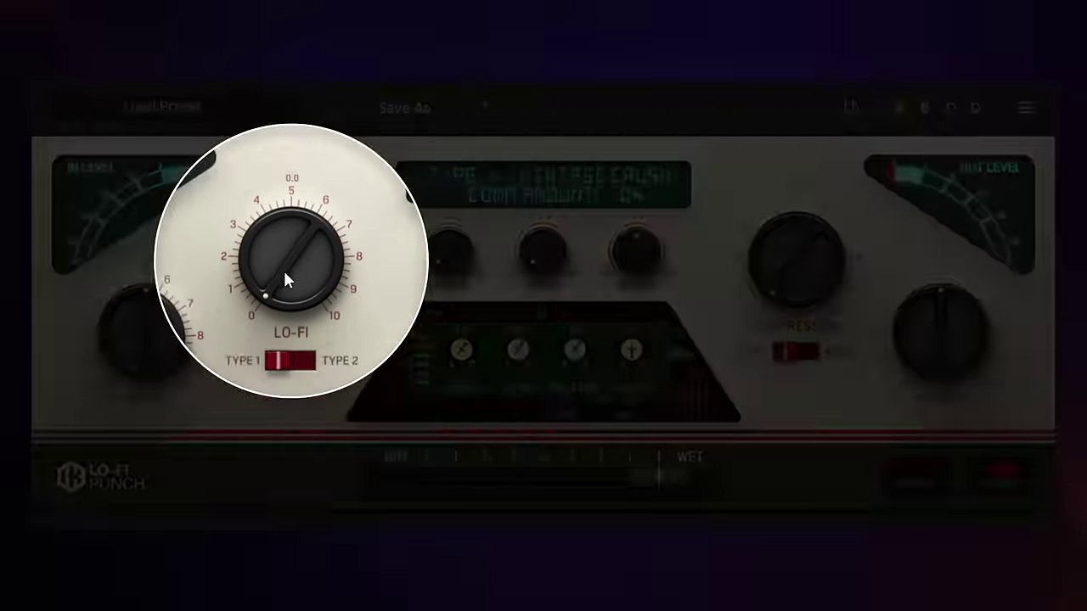
Step: Try the 8-BIT VIBES type, then settle on VINTAGE CRUSH with Lo-Fi at 58%
left_click_drag(282, 268, 277, 78)
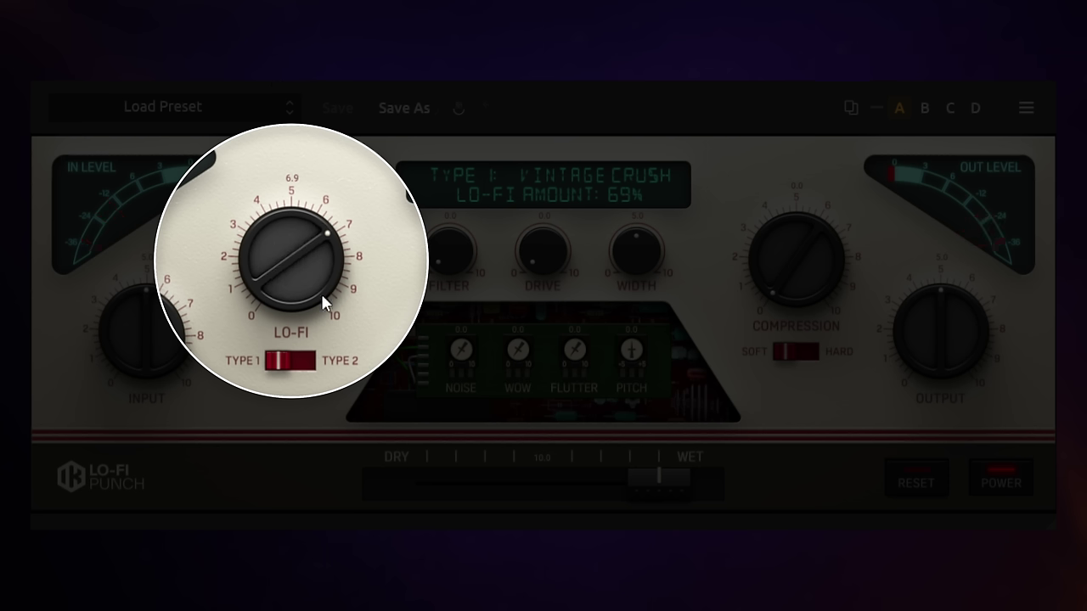
left_click(305, 374)
left_click_drag(287, 252, 311, 456)
left_click_drag(289, 285, 288, 175)
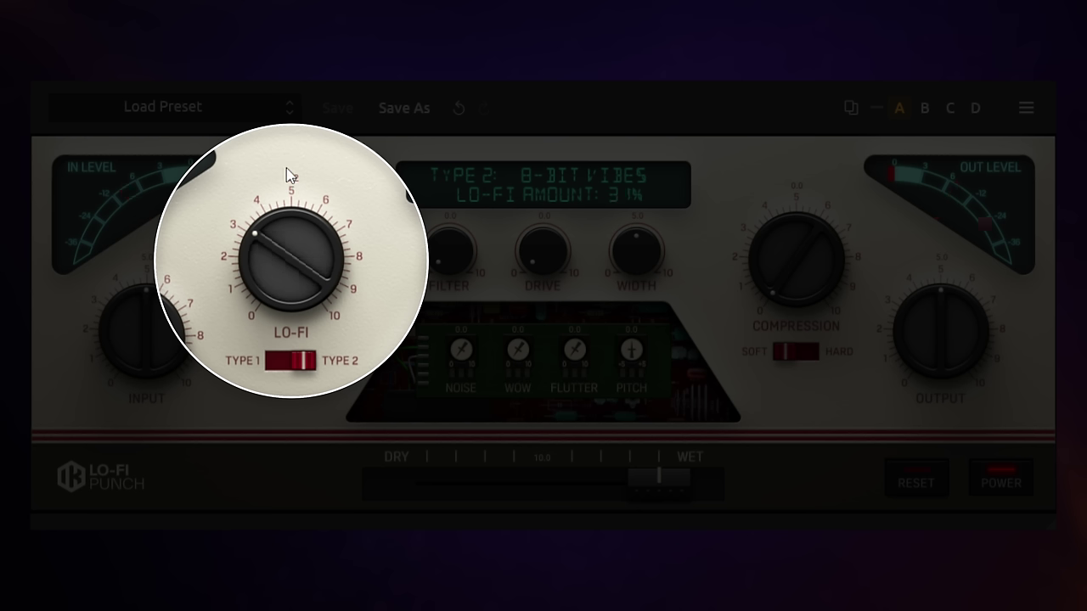
left_click(272, 365)
left_click_drag(279, 243, 273, 202)
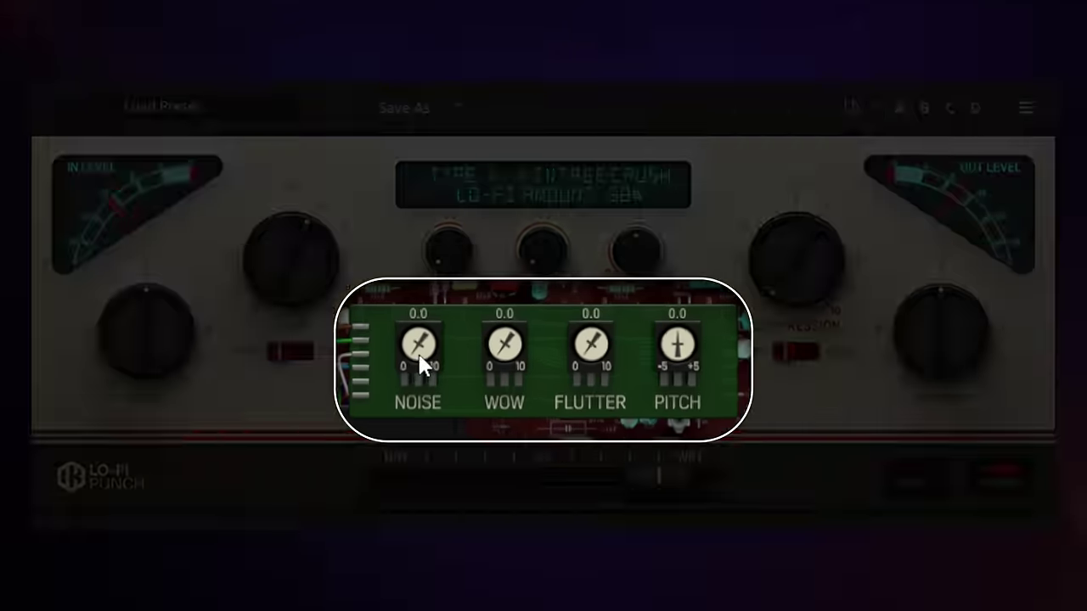
Step: Set Lo-Fi Punch noise 6.8, wow 6.4, flutter 4.7, pitch -0.1, and raise the Filter to 4.2
left_click_drag(422, 364, 457, 157)
left_click_drag(514, 357, 501, 168)
left_click_drag(595, 365, 589, 244)
left_click_drag(684, 349, 718, 387)
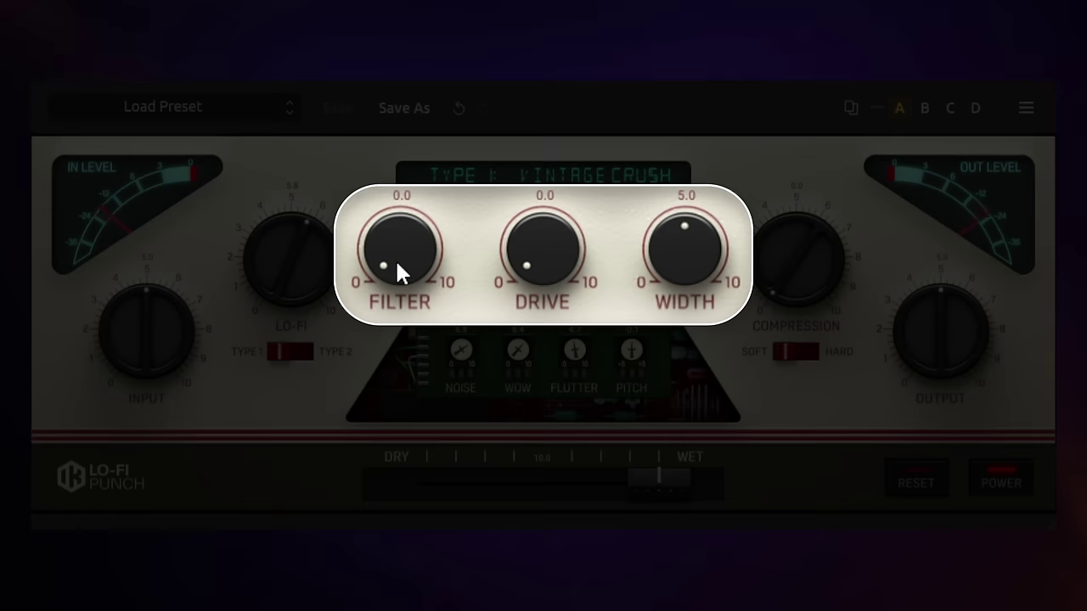
left_click_drag(448, 266, 432, 127)
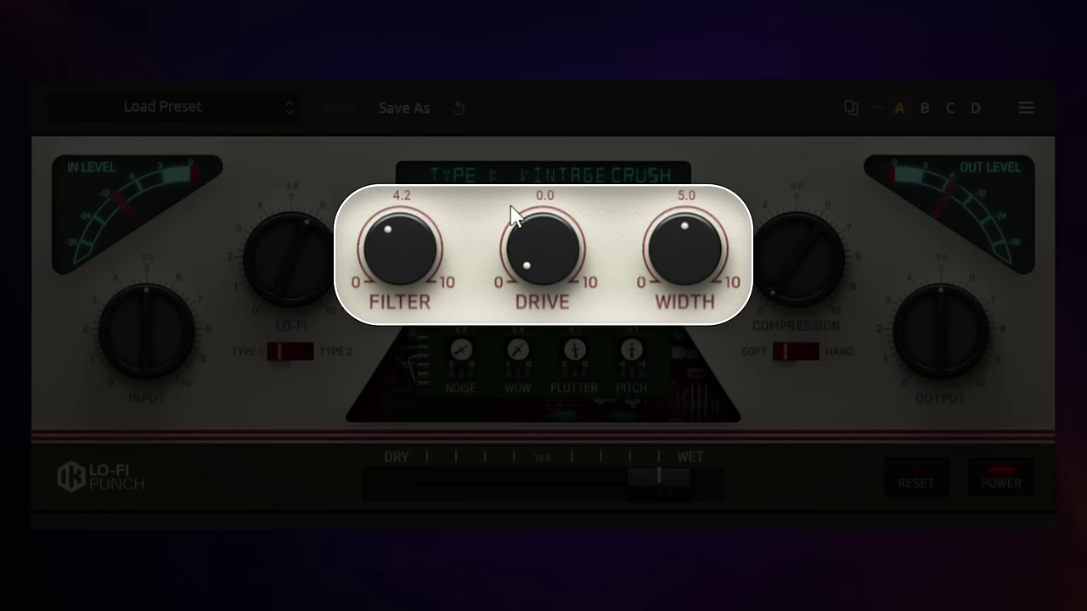
Step: Set Lo-Fi Punch drive to 2.6, width to 7.0, and add slight compression
left_click_drag(543, 262, 519, 172)
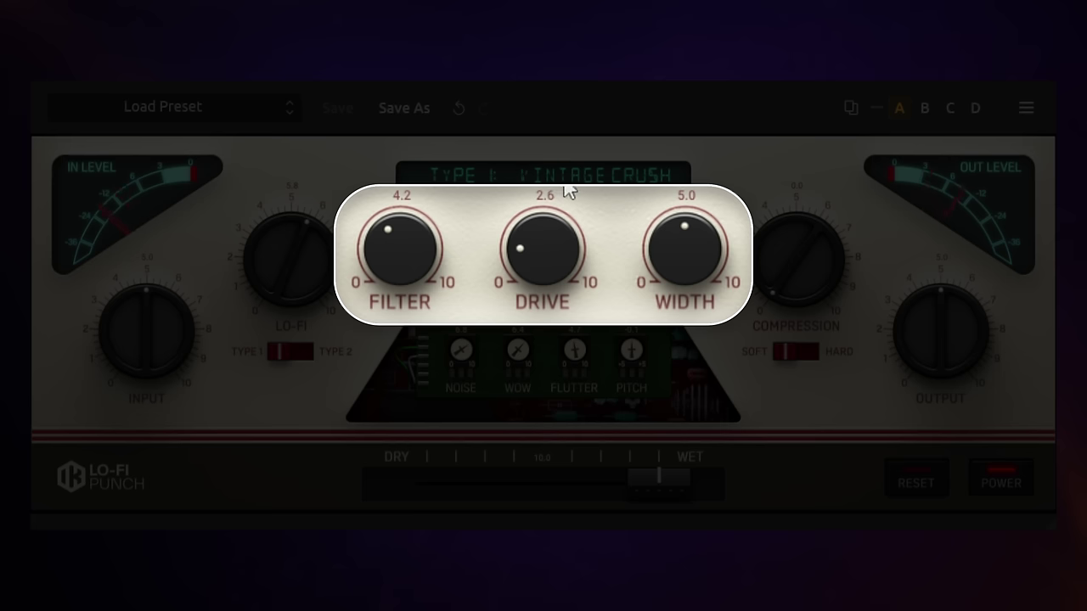
left_click_drag(708, 286, 672, 182)
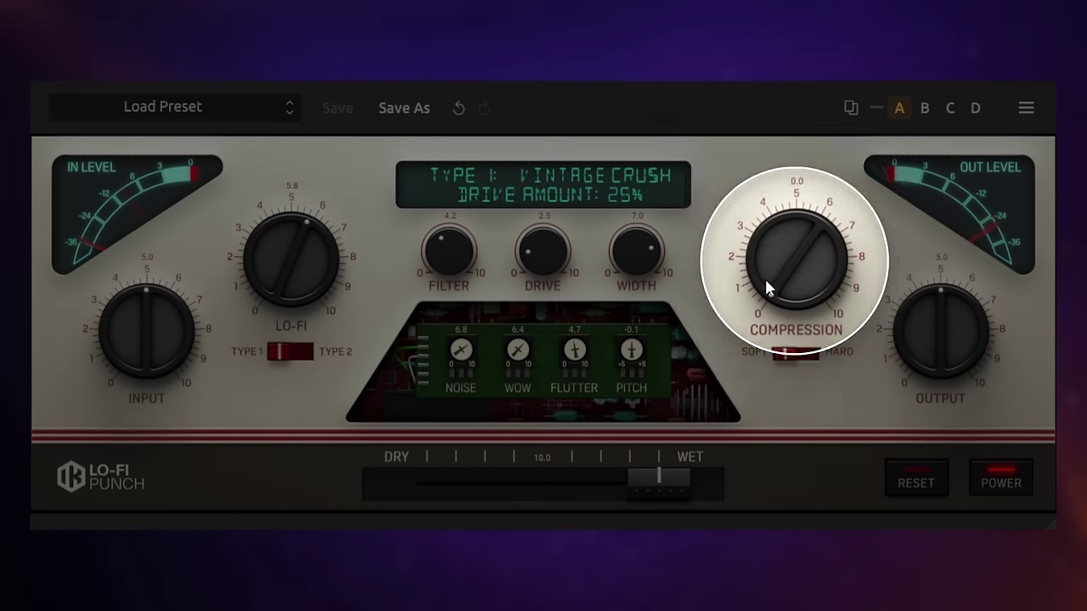
left_click_drag(764, 277, 764, 169)
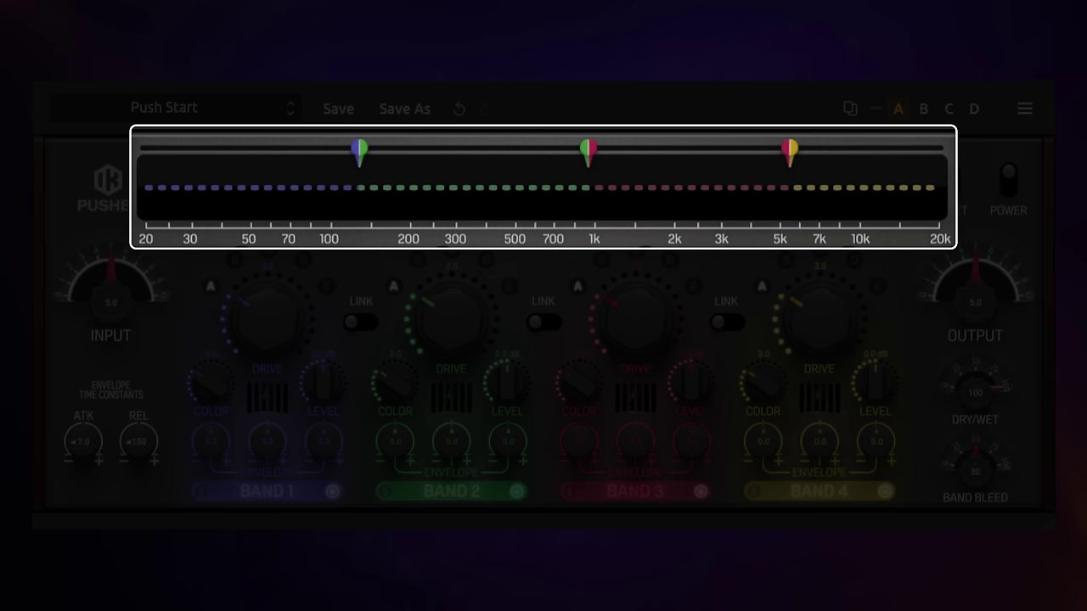
Step: Move the low and 1k crossovers; set Band 2 to mode C, drive 3.8, color 2.7, envelope -0.1
mouse_move(359, 152)
left_mouse_down()
mouse_move(342, 155)
mouse_move(358, 155)
left_mouse_up()
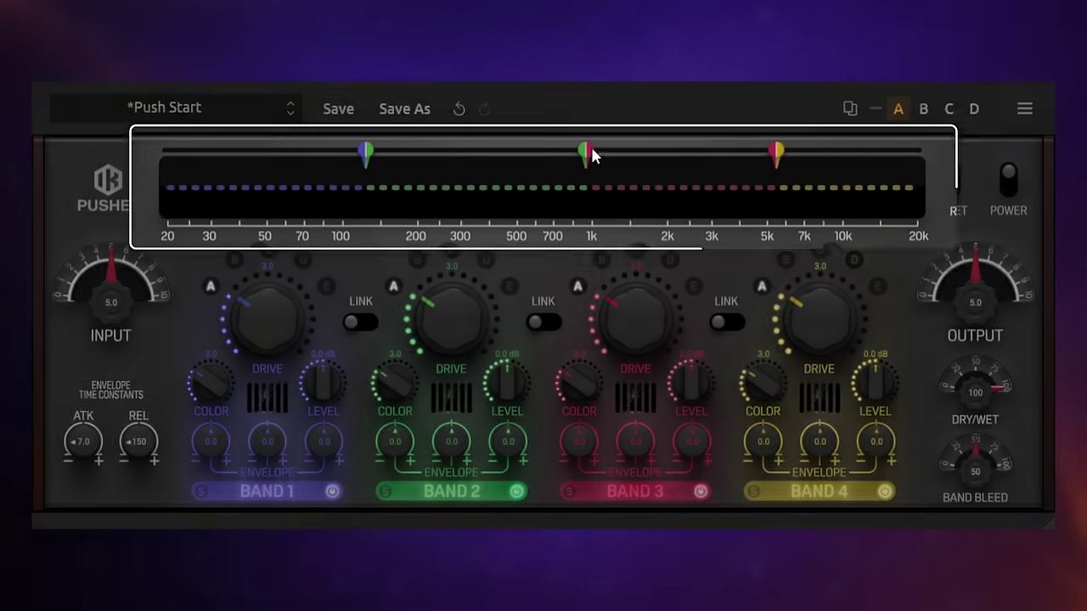
mouse_move(592, 156)
left_mouse_down()
mouse_move(602, 156)
mouse_move(592, 155)
left_mouse_up()
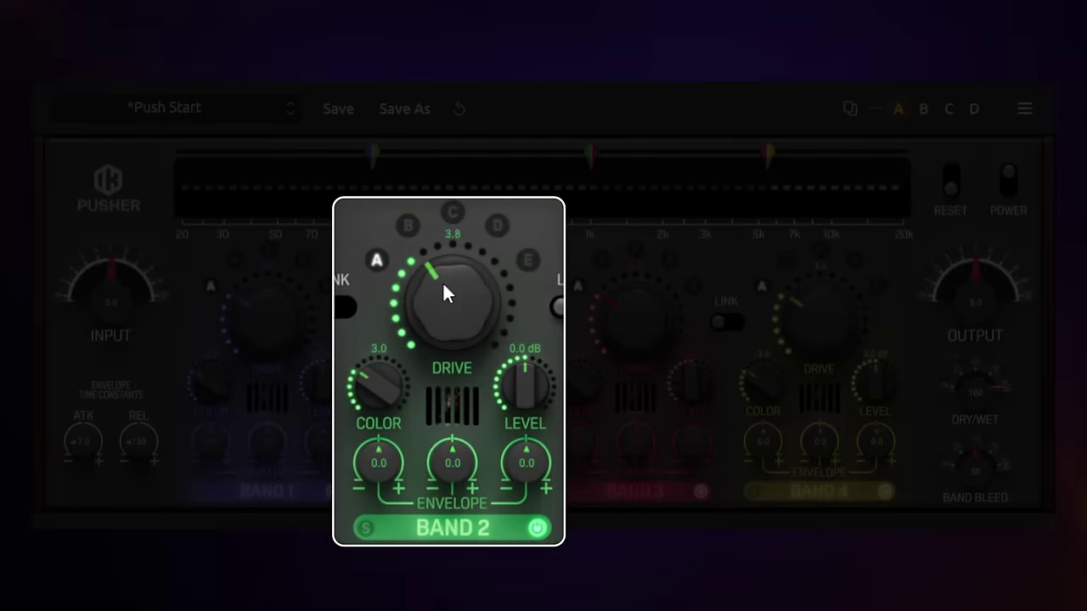
left_click_drag(446, 321, 443, 275)
left_click(408, 225)
left_click(454, 209)
left_click(498, 222)
left_click(454, 211)
left_click_drag(374, 383, 375, 406)
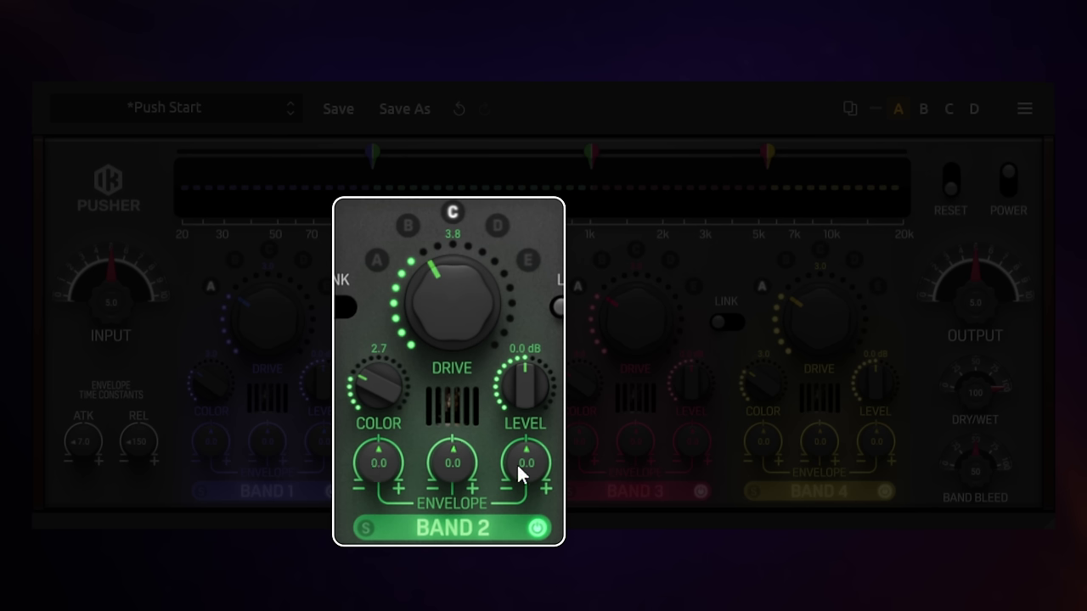
left_click_drag(531, 440, 526, 485)
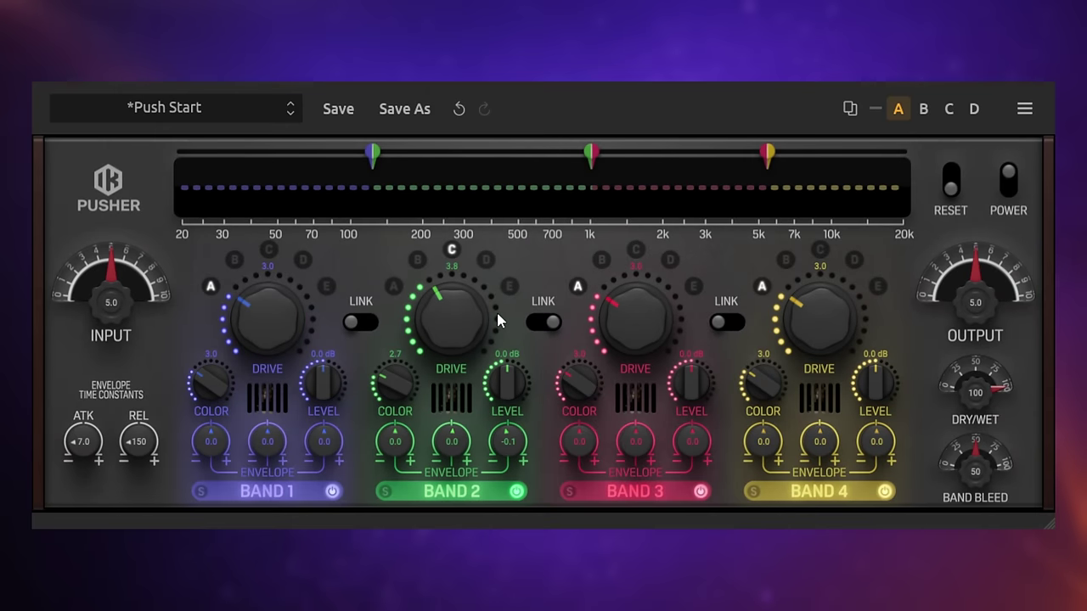
Step: Unlink Pusher Bands 2 and 3, cycle Band 2's power, and load the Snare and Hat Enhancer preset
left_click(548, 324)
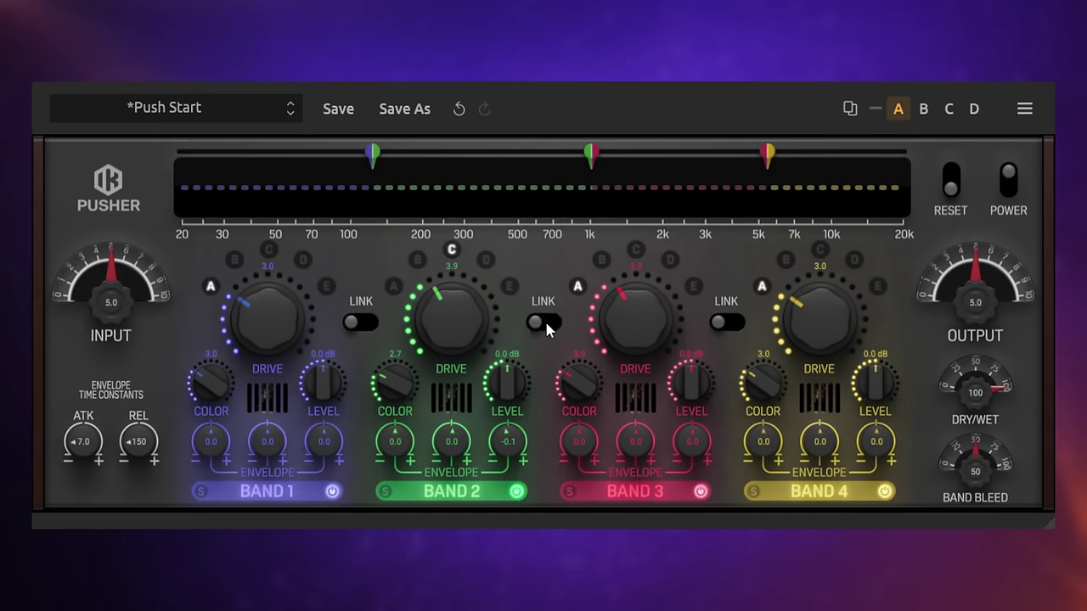
left_click(517, 493)
left_click(516, 492)
left_click(290, 113)
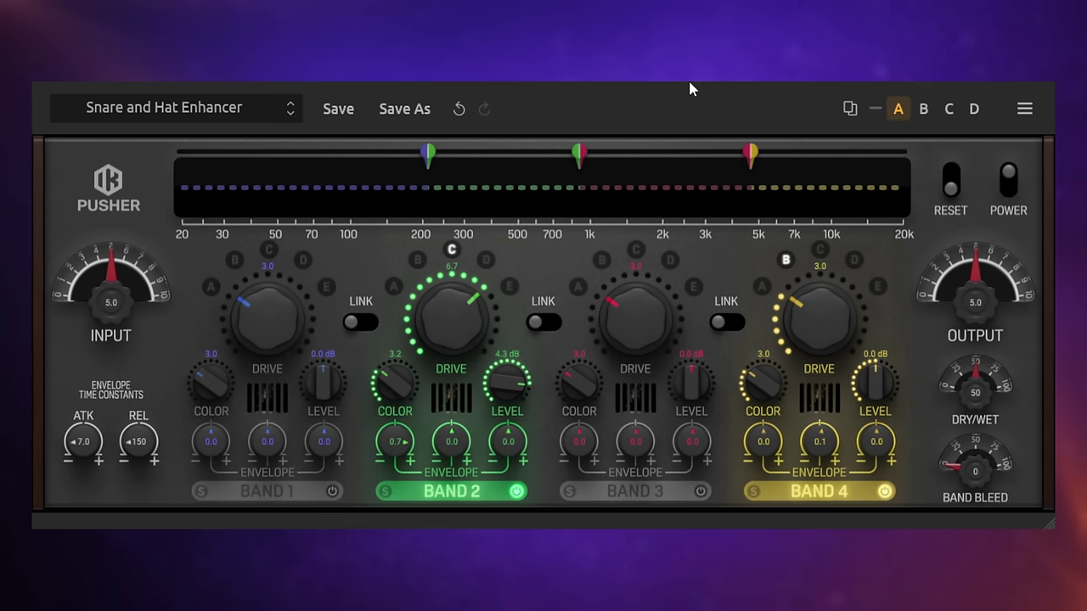
Step: Bypass Pusher and re-enable it to compare the processed and unprocessed sound
left_click(1010, 177)
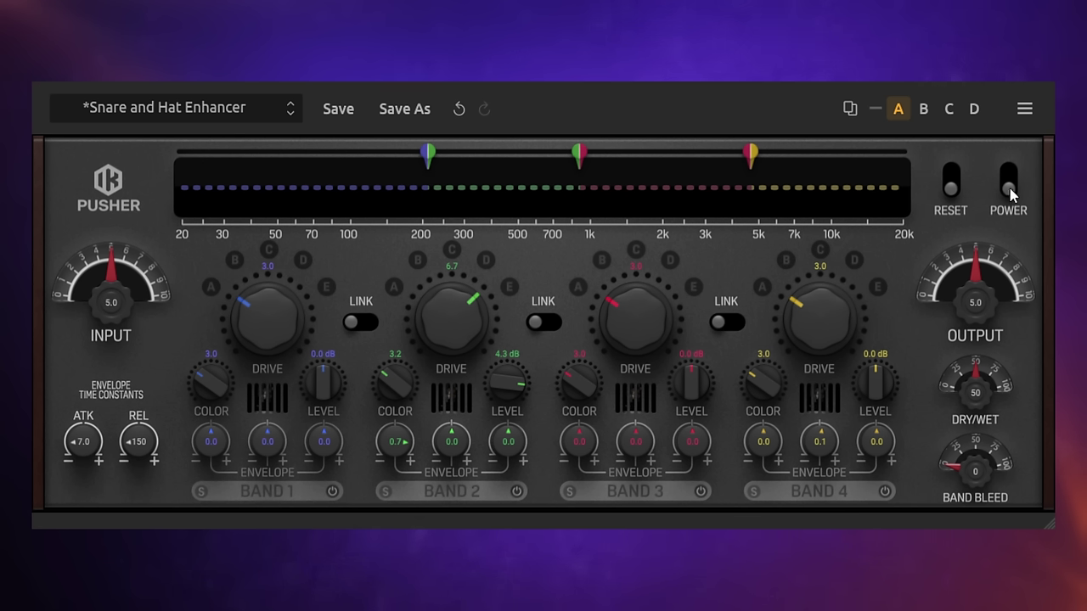
left_click(1009, 185)
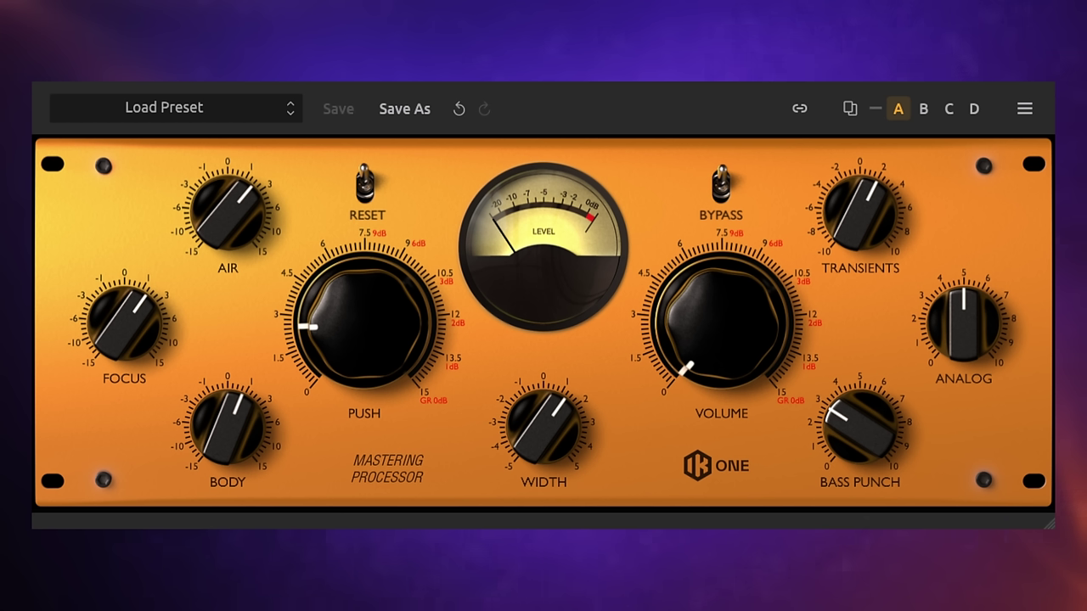
mouse_move(364, 318)
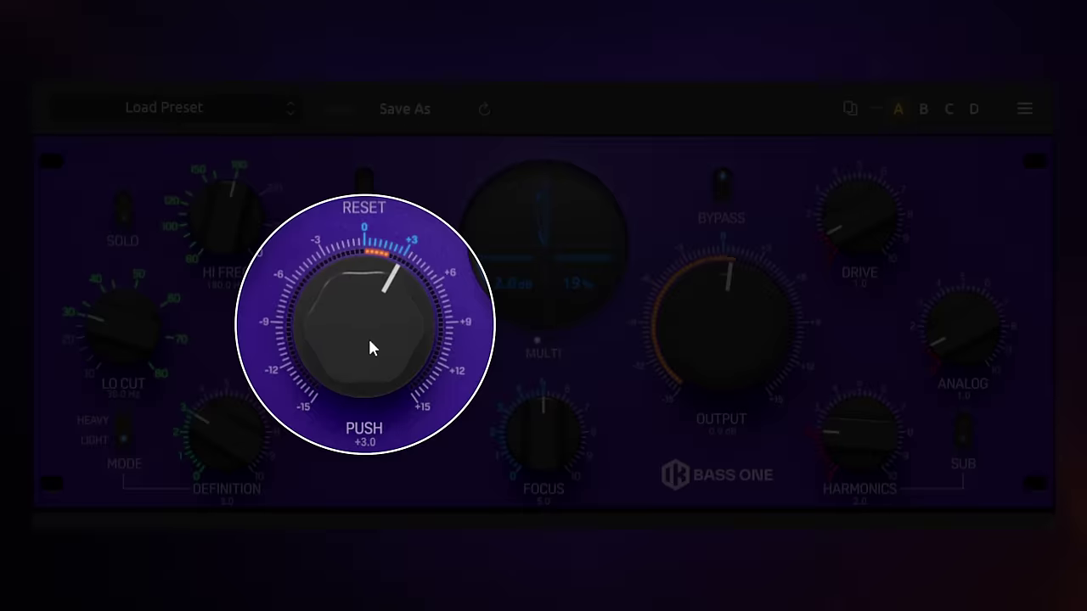
Step: Raise Bass One's Push knob to settle at about +2.7
mouse_move(370, 341)
left_mouse_down()
mouse_move(389, 241)
mouse_move(376, 478)
mouse_move(377, 332)
left_mouse_up()
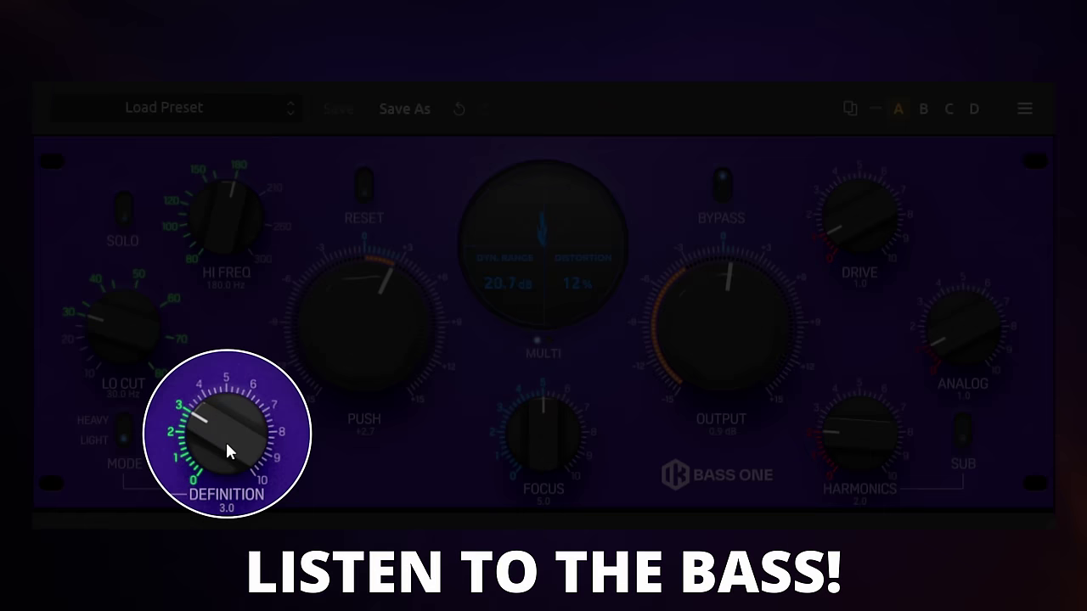
Step: Raise Bass One's Definition, Lo Cut, Hi Freq and Focus settings
left_click_drag(226, 443, 236, 354)
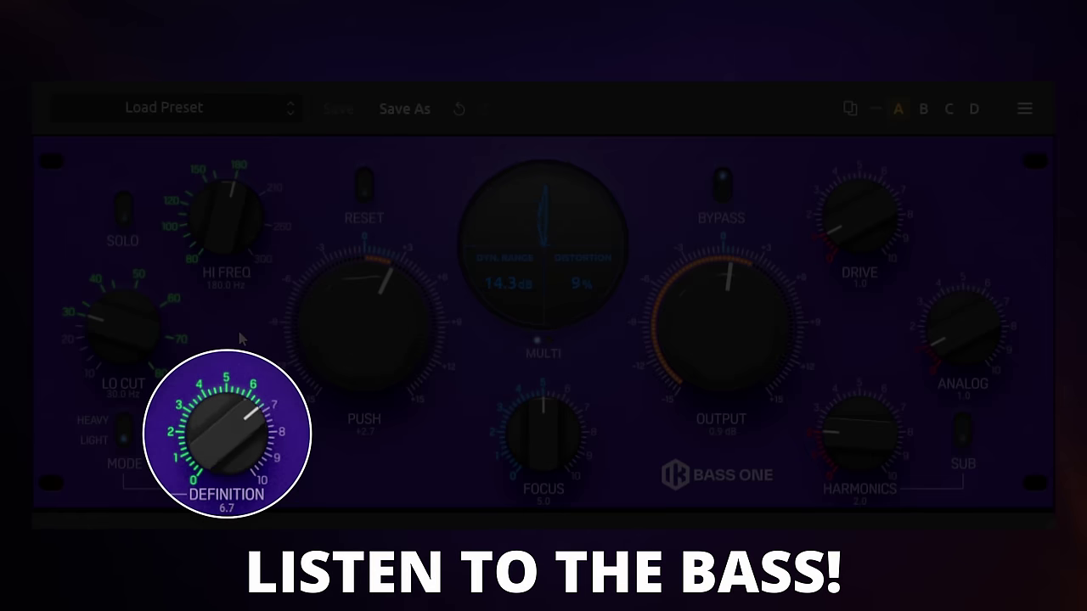
left_click_drag(240, 335, 246, 463)
left_click_drag(125, 336, 160, 311)
left_click_drag(234, 225, 241, 193)
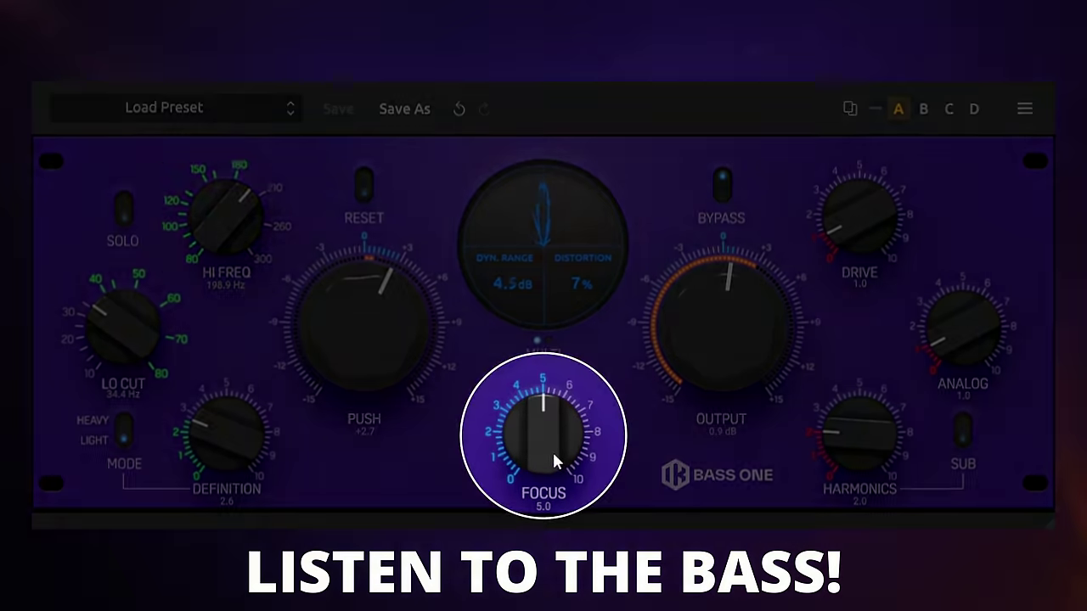
mouse_move(552, 449)
left_mouse_down()
mouse_move(548, 383)
mouse_move(562, 352)
mouse_move(552, 535)
mouse_move(549, 354)
mouse_move(544, 439)
left_mouse_up()
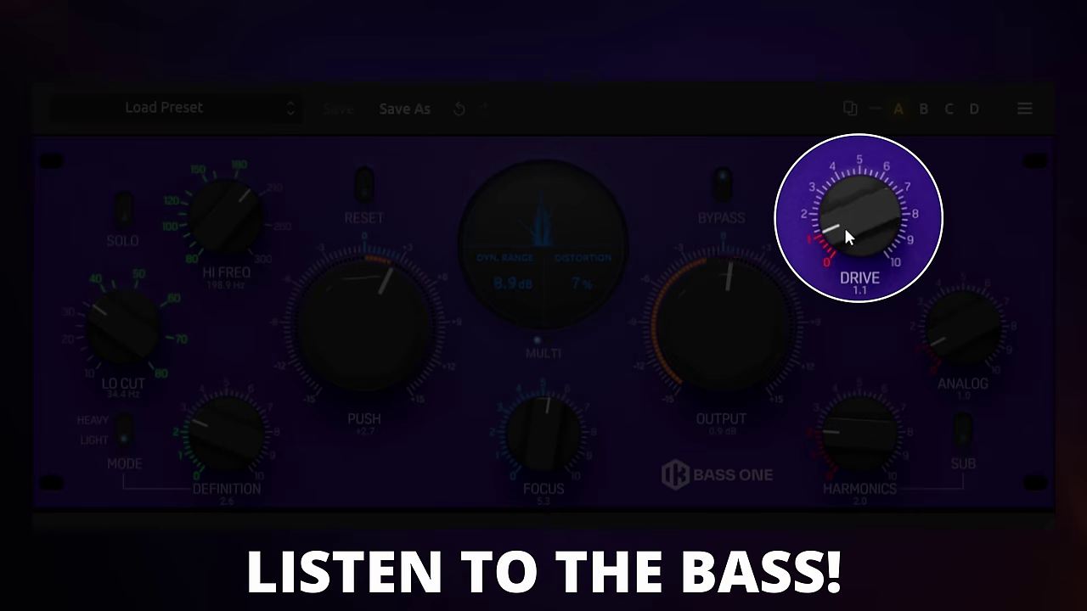
Step: Add extra Drive, Analog and Harmonics to the bass
left_click_drag(843, 225, 850, 148)
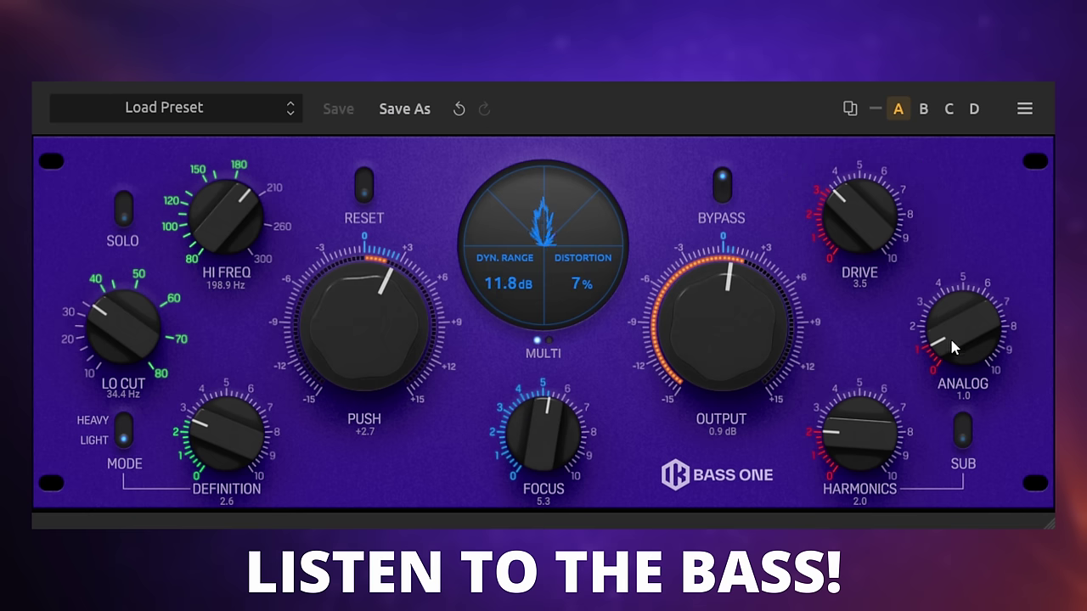
left_click_drag(949, 335, 956, 279)
left_click_drag(849, 439, 849, 409)
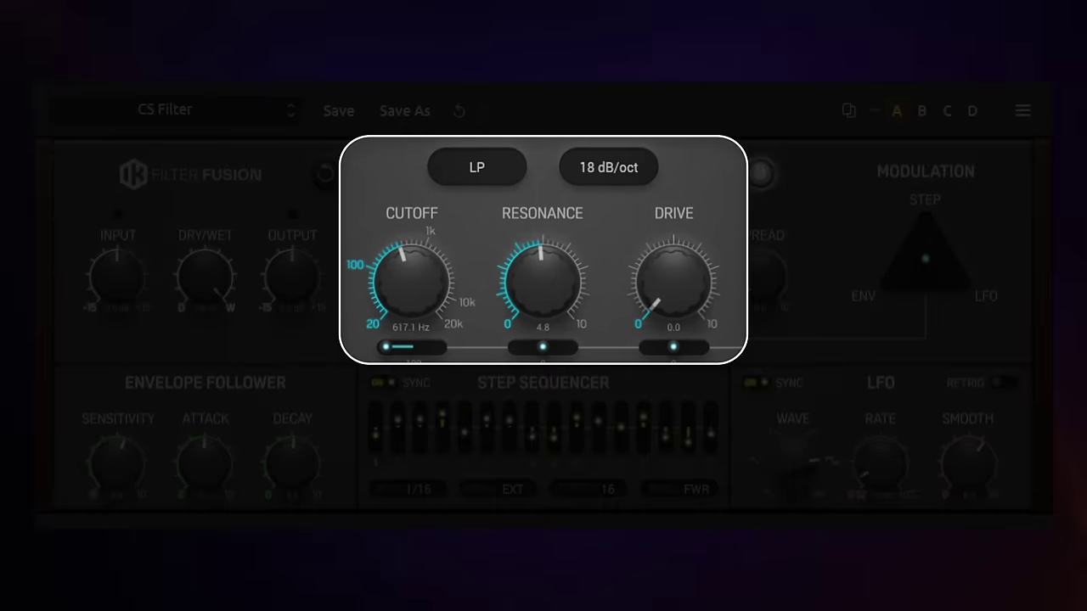
Step: Check the Filter Fusion filter-type list and keep LP selected on the CS Filter preset
left_click(480, 167)
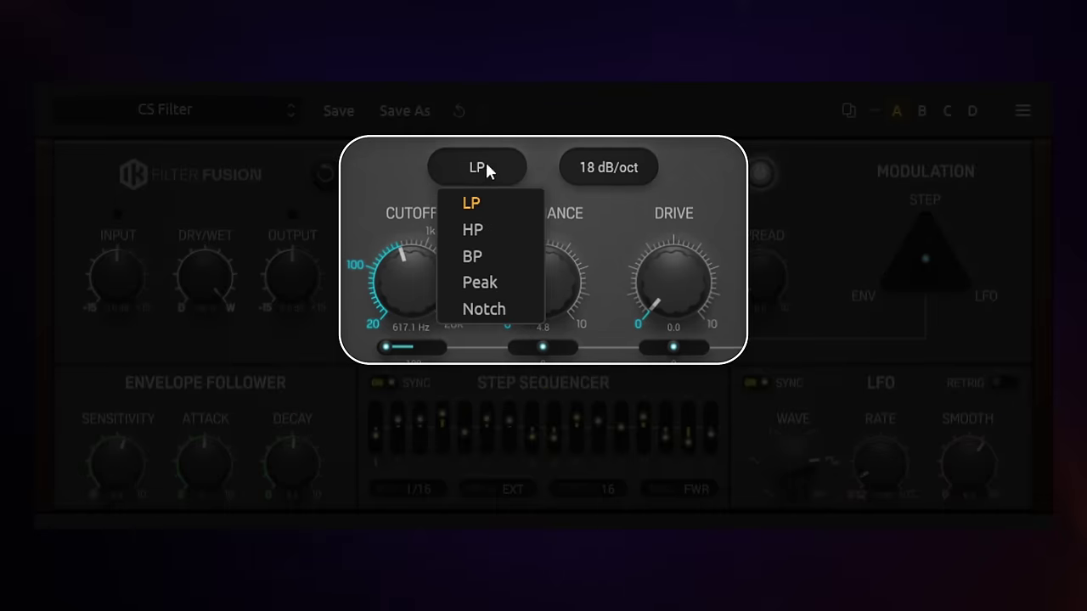
left_click(371, 169)
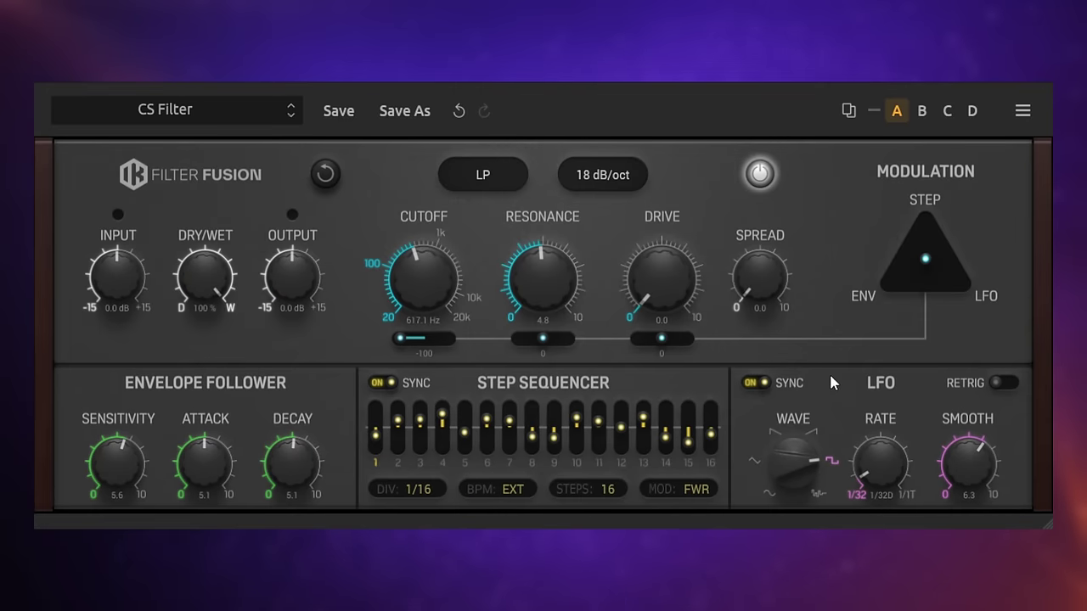
Step: Nudge modulation toward STEP, bypass Filter Fusion, then move the blend fully to ENV
mouse_move(925, 259)
left_mouse_down()
mouse_move(915, 239)
mouse_move(927, 266)
left_mouse_up()
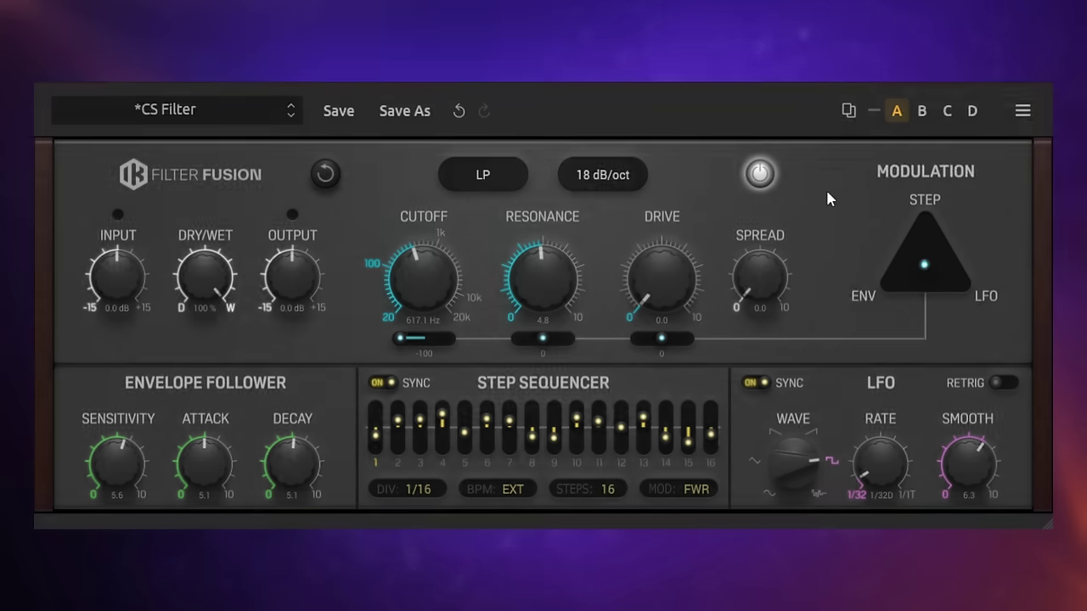
left_click(762, 179)
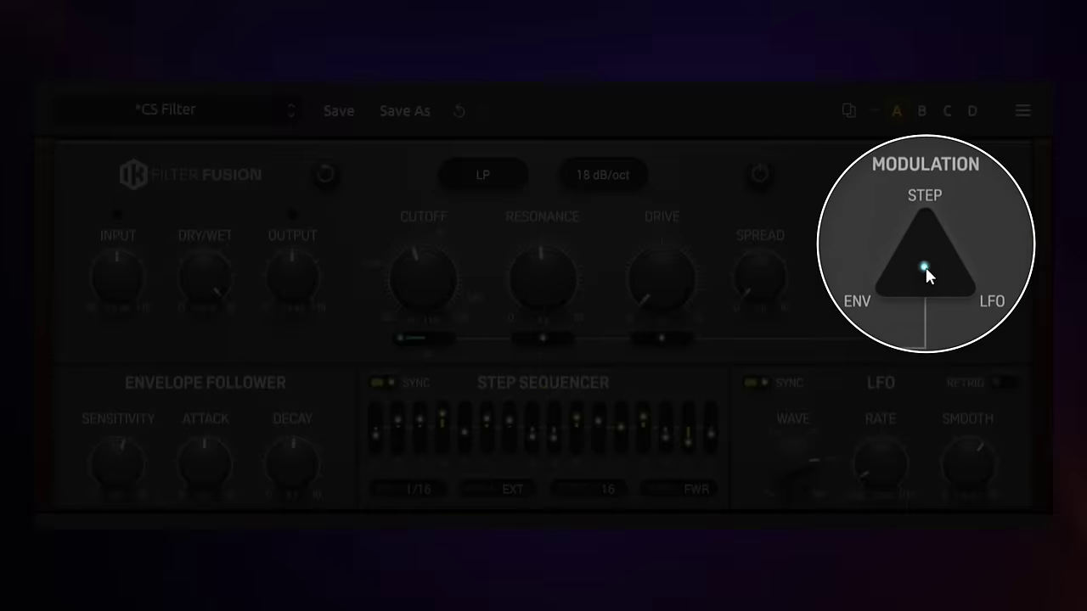
left_click_drag(926, 270, 904, 276)
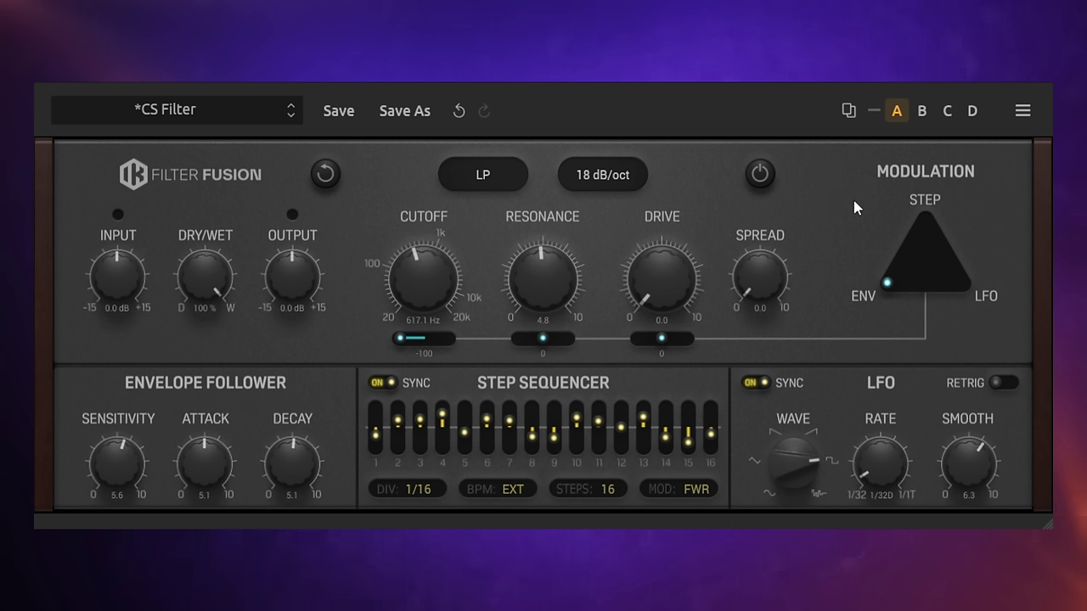
Step: Re-enable Filter Fusion and set envelope sensitivity 3.6, longer attack, and decay 6.5
left_click(759, 174)
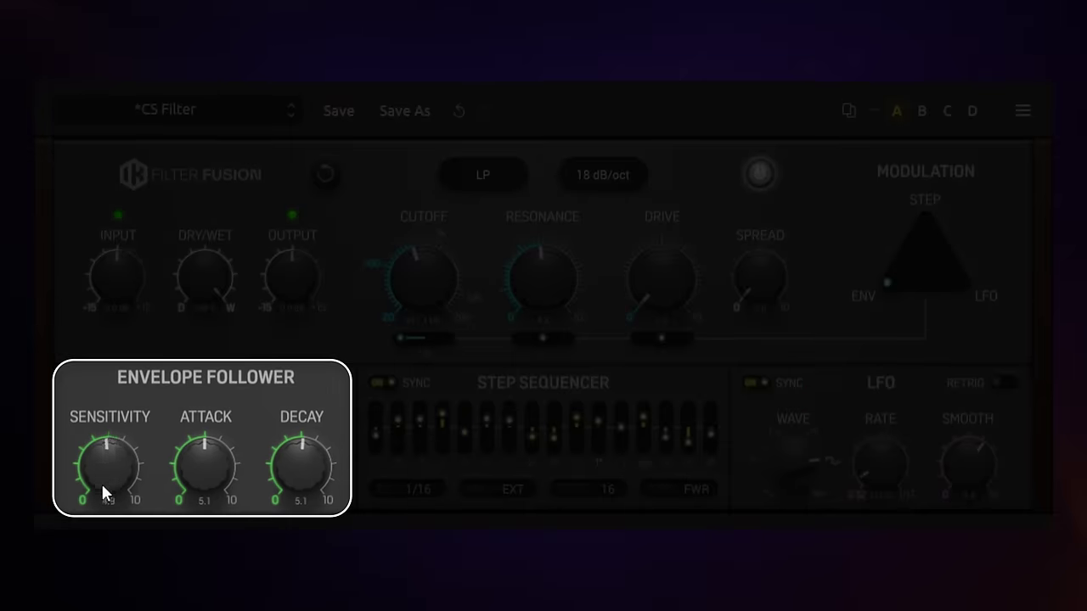
left_click_drag(102, 487, 115, 524)
left_click_drag(207, 478, 216, 400)
left_click_drag(295, 477, 299, 427)
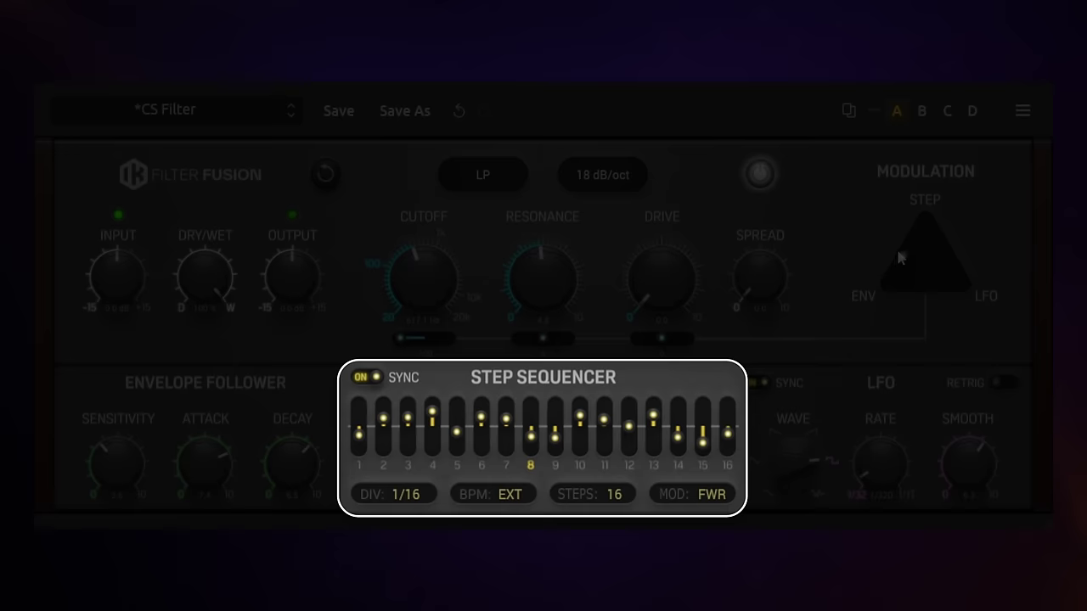
Step: Reset sequencer steps 1 and 4 to centre, then move modulation fully to the LFO at 1/16
left_click_drag(898, 253, 925, 216)
double_click(360, 418)
double_click(434, 431)
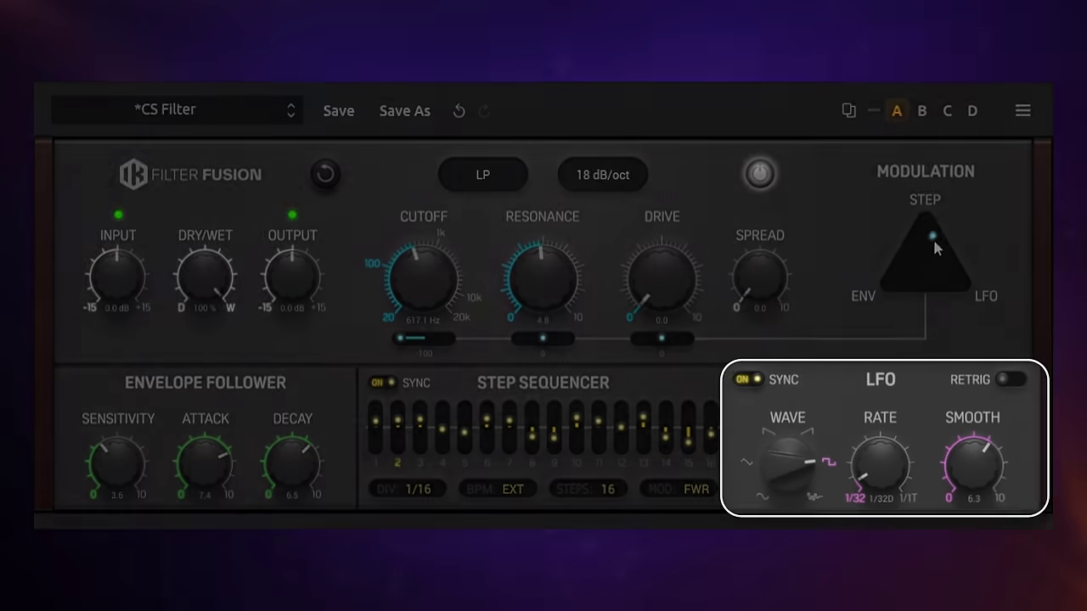
left_click_drag(925, 218, 964, 284)
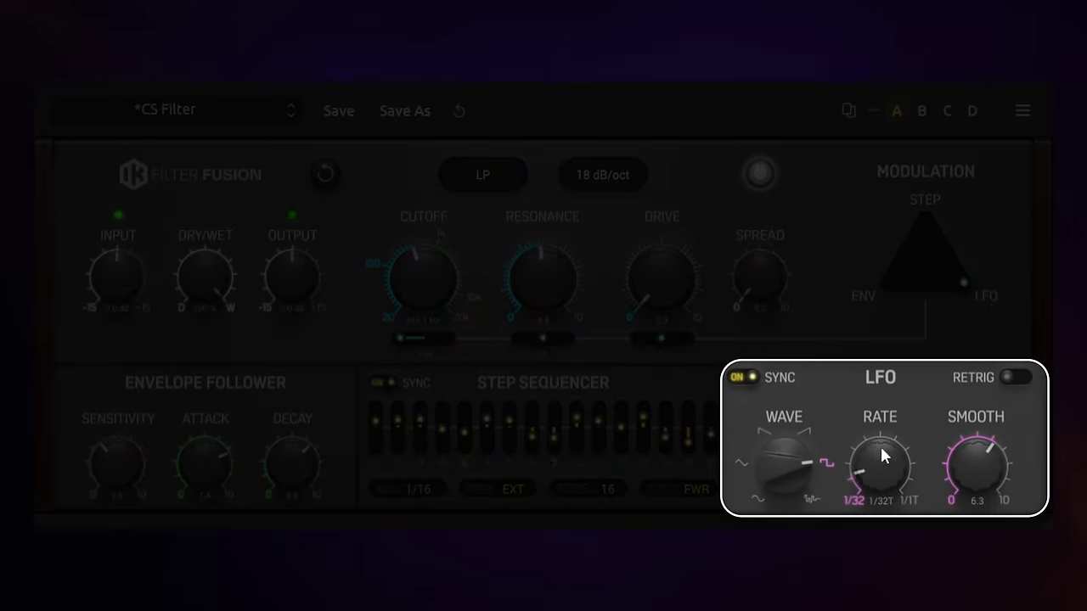
left_click_drag(879, 444, 881, 424)
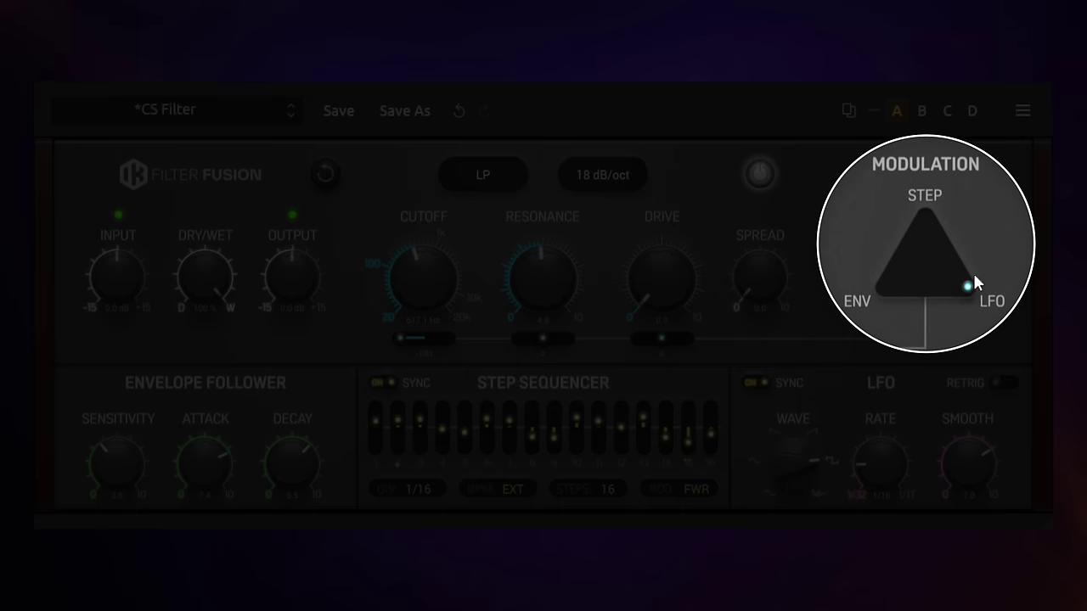
Step: Move the modulation dot from the LFO corner to the centre of the triangle
left_click_drag(947, 280, 924, 258)
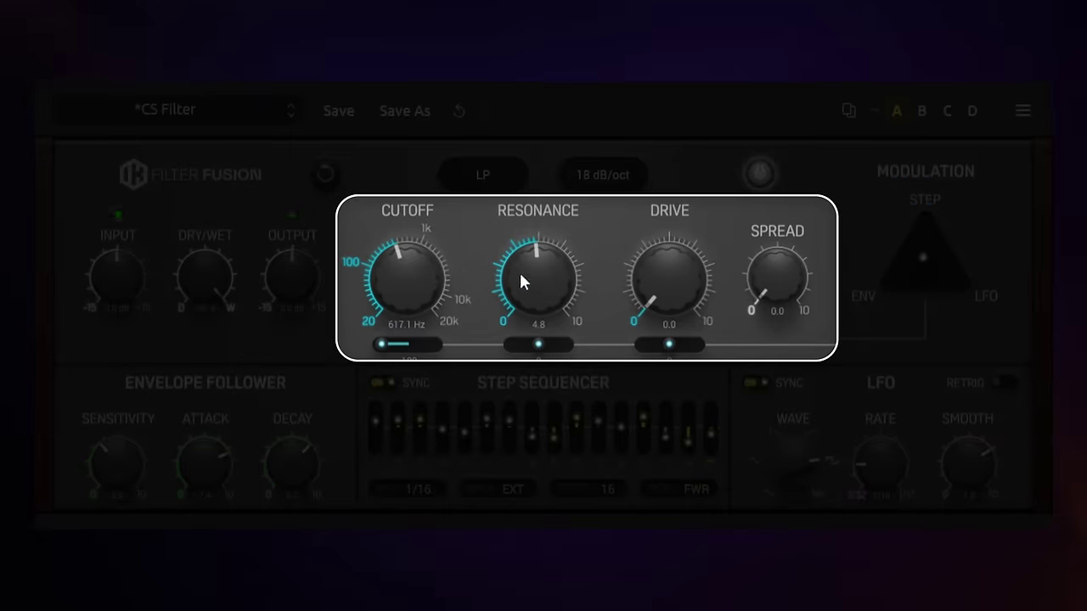
Step: Raise resonance to 6.5, cutoff near 949 Hz, drive 1.8, spread 3.3, favouring STEP modulation
left_click_drag(532, 235, 536, 221)
left_click_drag(416, 253, 419, 227)
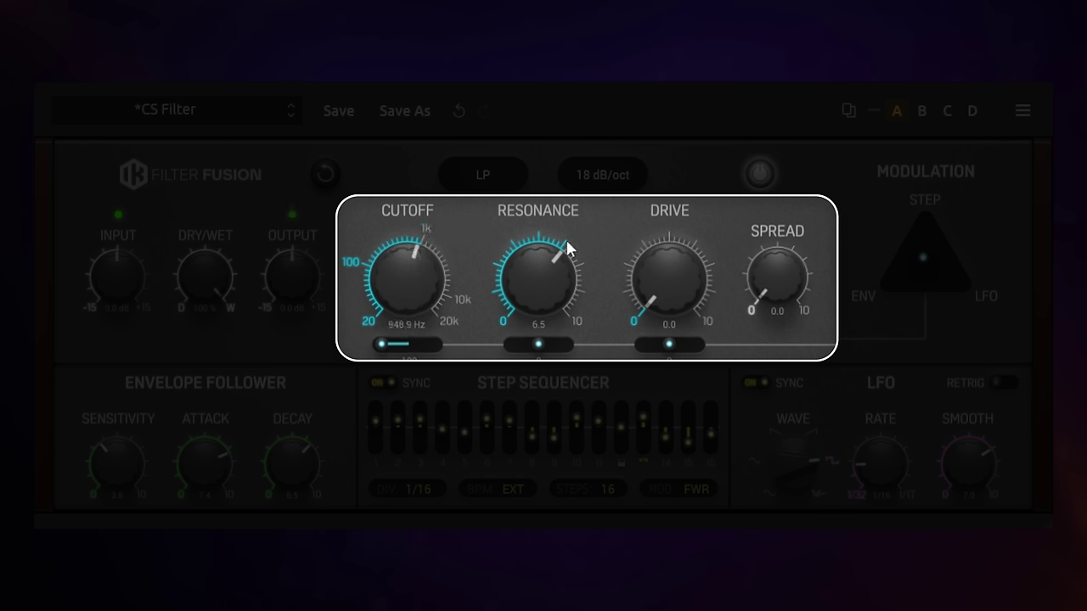
left_click_drag(663, 269, 668, 233)
left_click_drag(776, 281, 777, 191)
left_click_drag(923, 257, 922, 244)
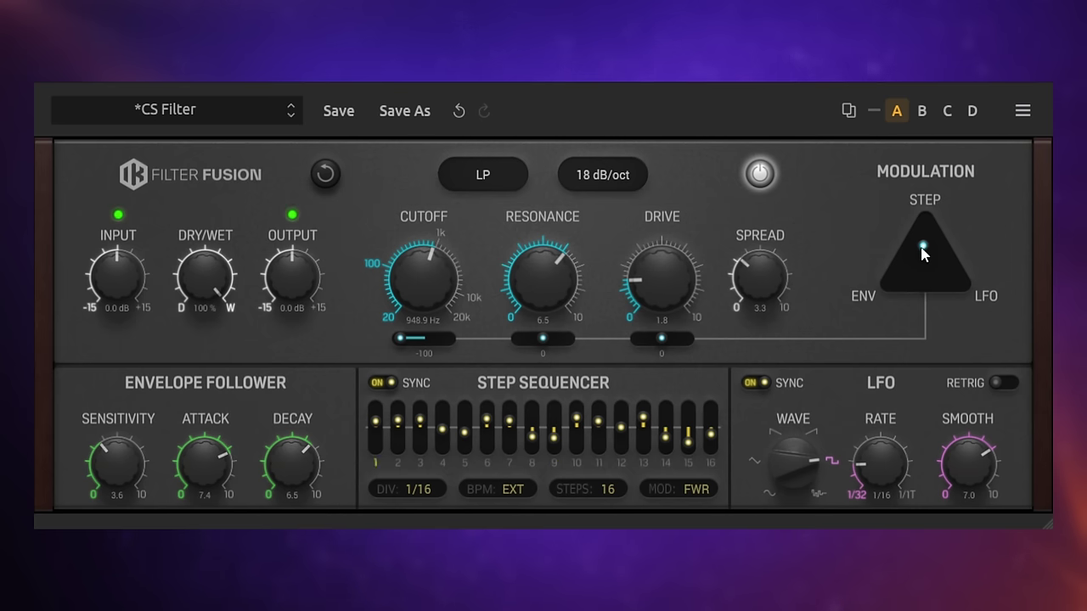